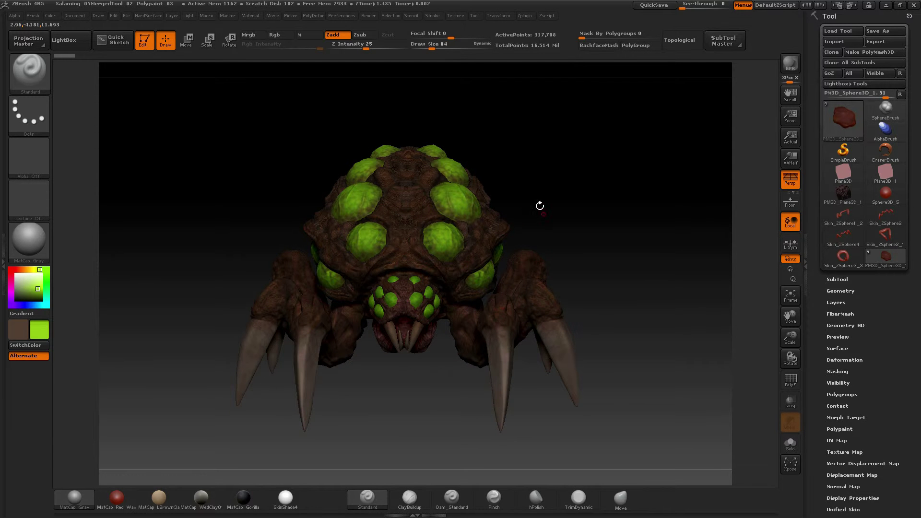
Turn off constrained proportions and resize the document to a width of 1920 and a height of 1080
left_click_drag(462, 383, 412, 345)
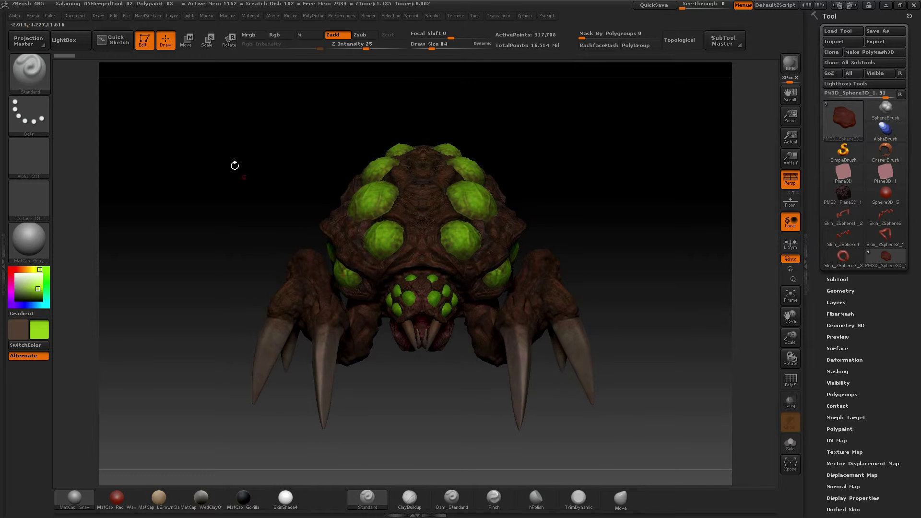
left_click(76, 16)
left_click_drag(123, 250, 118, 249)
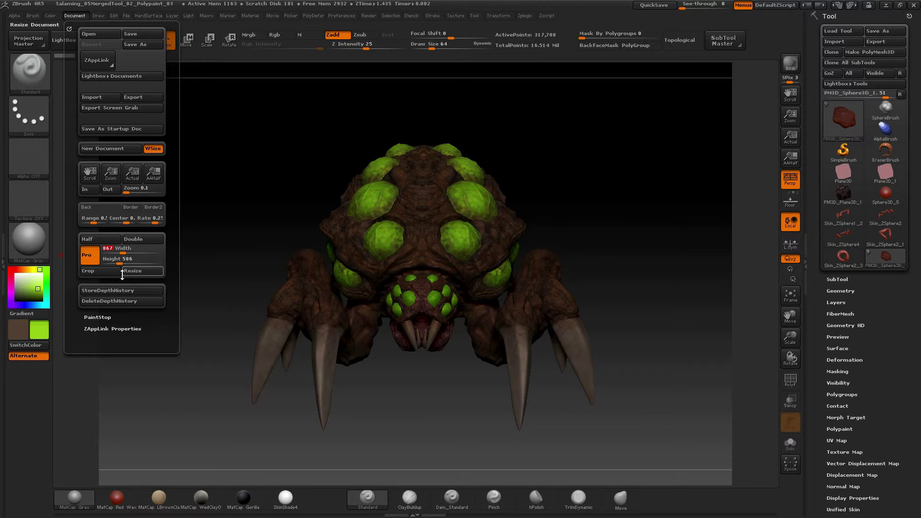
left_click(89, 255)
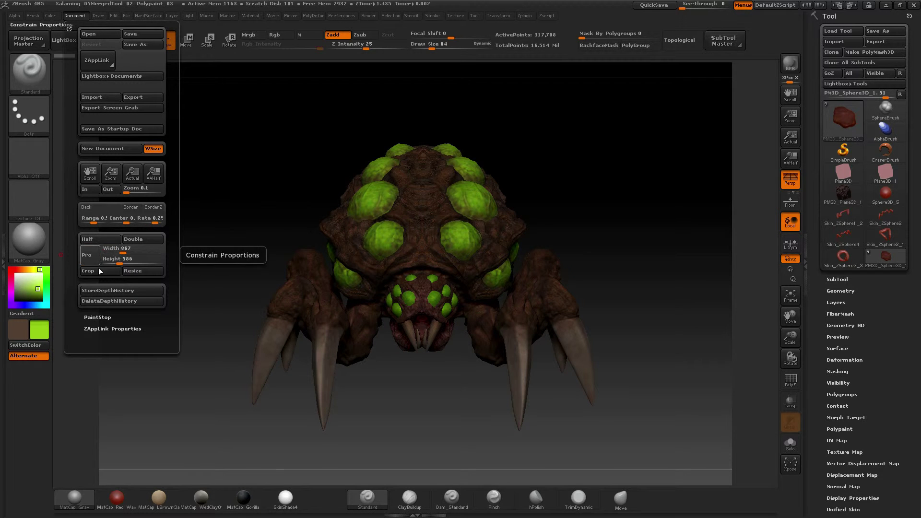
left_click_drag(124, 251, 130, 251)
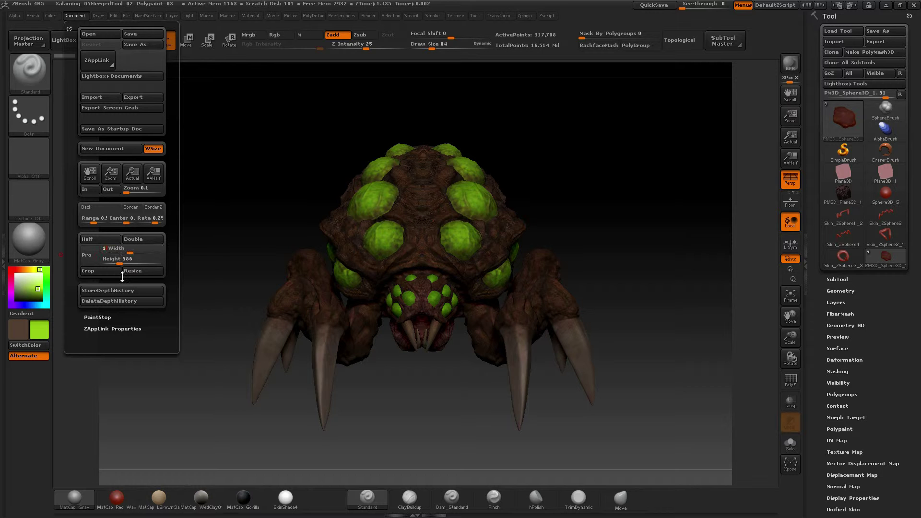
key("Tab")
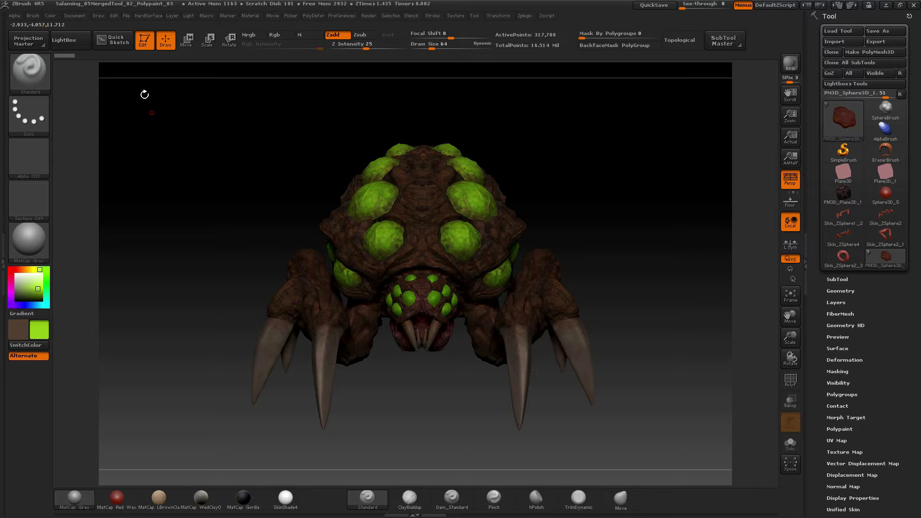
left_click(76, 15)
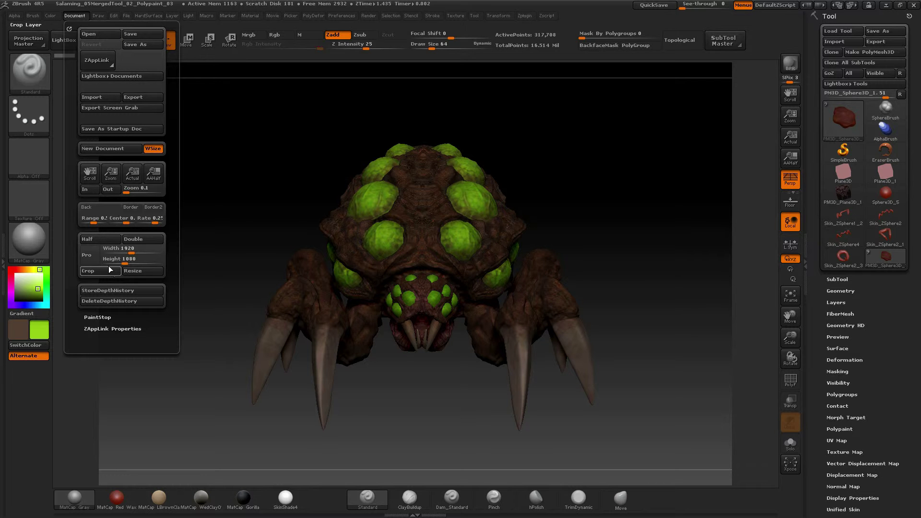
left_click(143, 271)
left_click(479, 285)
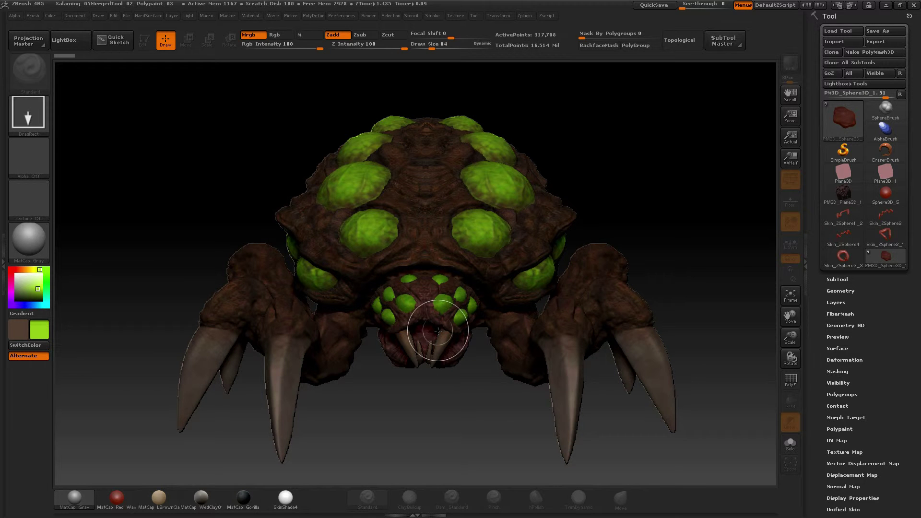
Double the document size and accept the resize
left_click(75, 15)
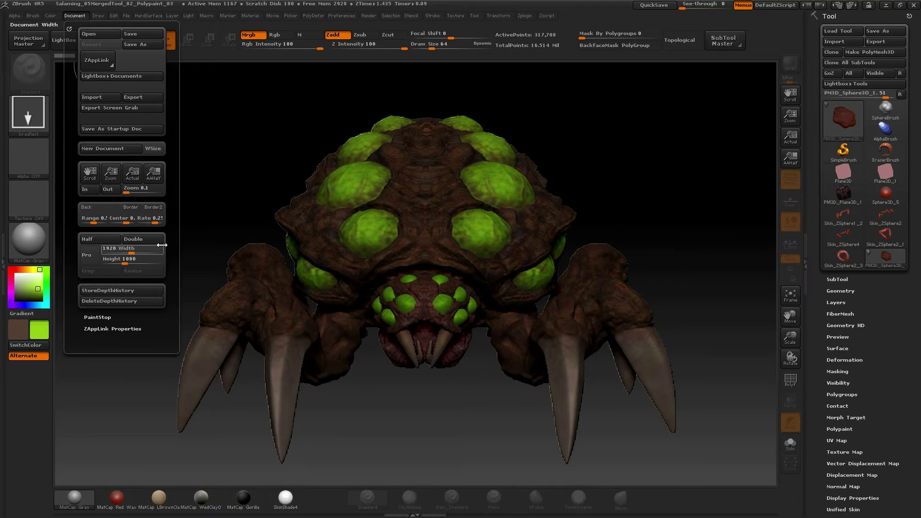
left_click(139, 239)
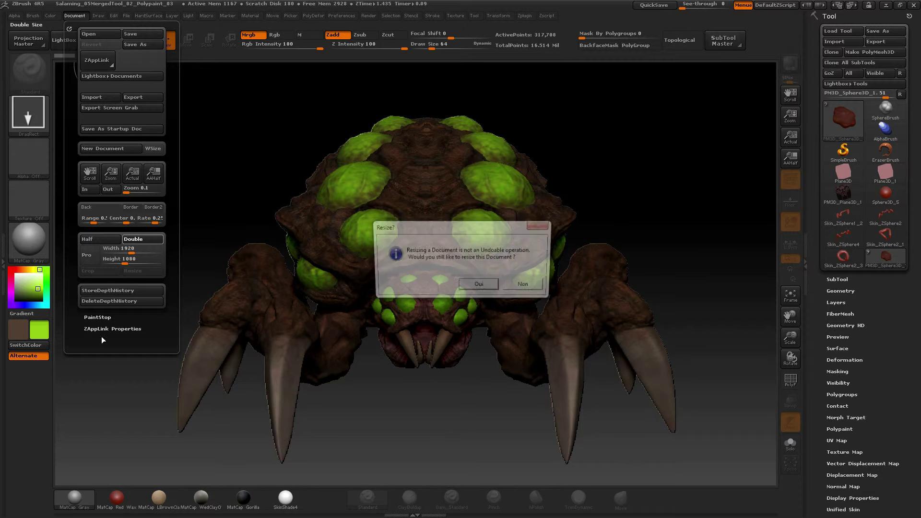
left_click(493, 285)
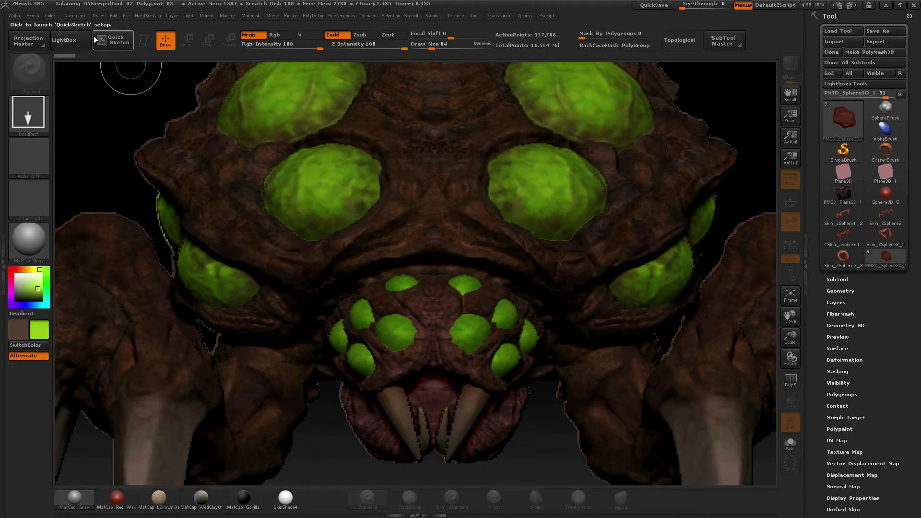
Put the creature back into Edit mode and fit the whole model in the enlarged canvas
left_click(75, 15)
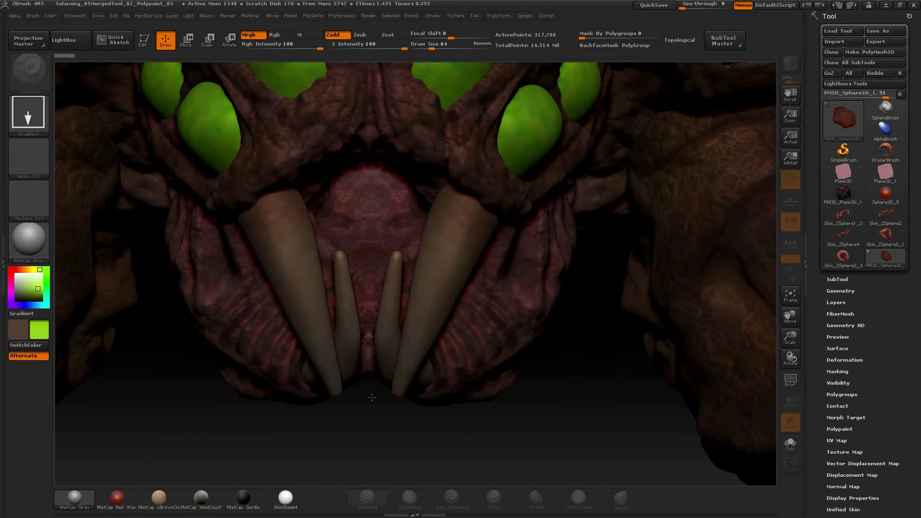
left_click(145, 43)
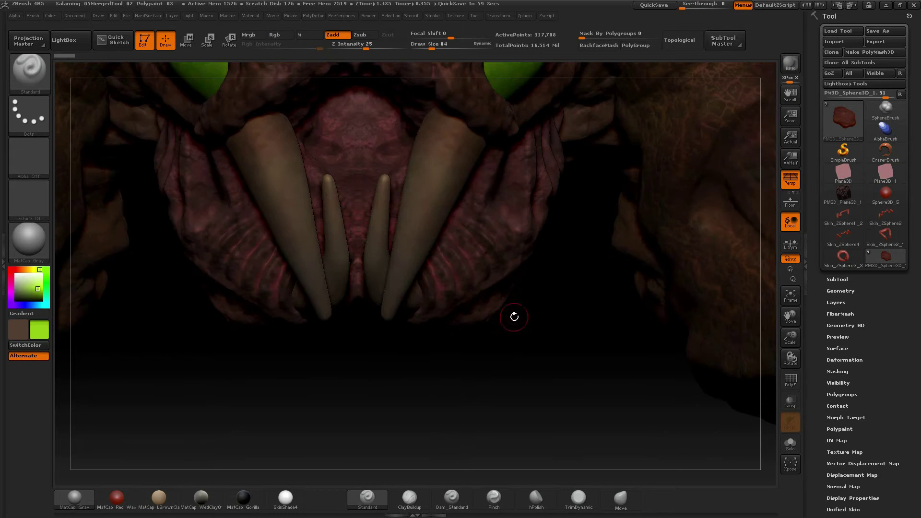
key("f")
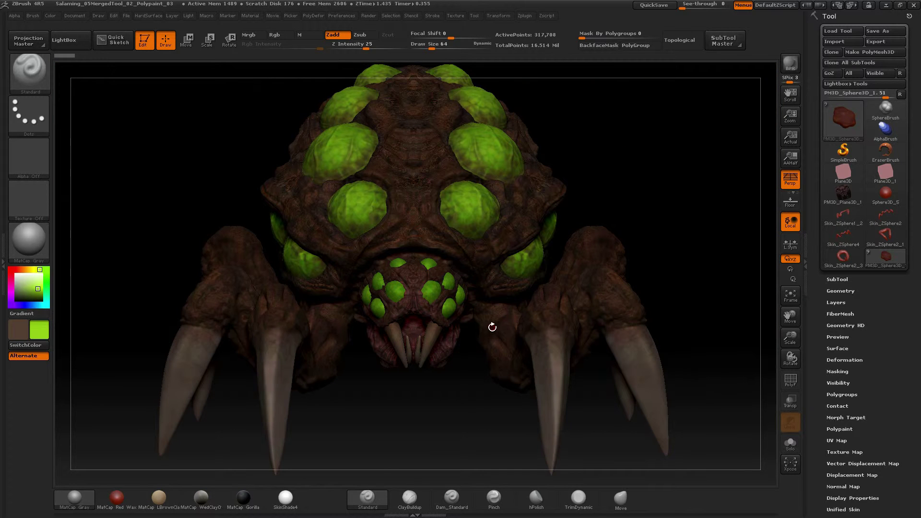
right_click_drag(479, 331, 475, 323, "ctrl")
Isolate the head subtool, fill it with the SkinShade4 material using the material channel only, and show the whole creature again
left_click(285, 499)
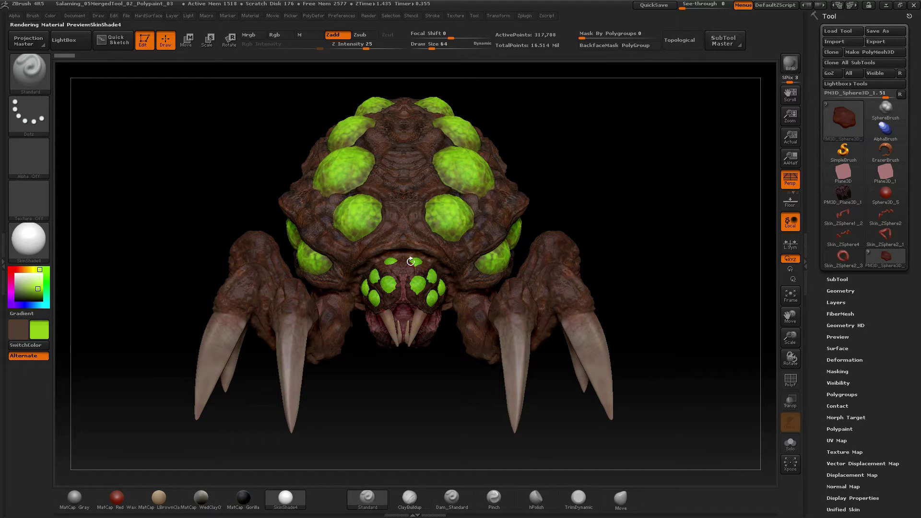
left_click(412, 272, "alt")
key("shift+s")
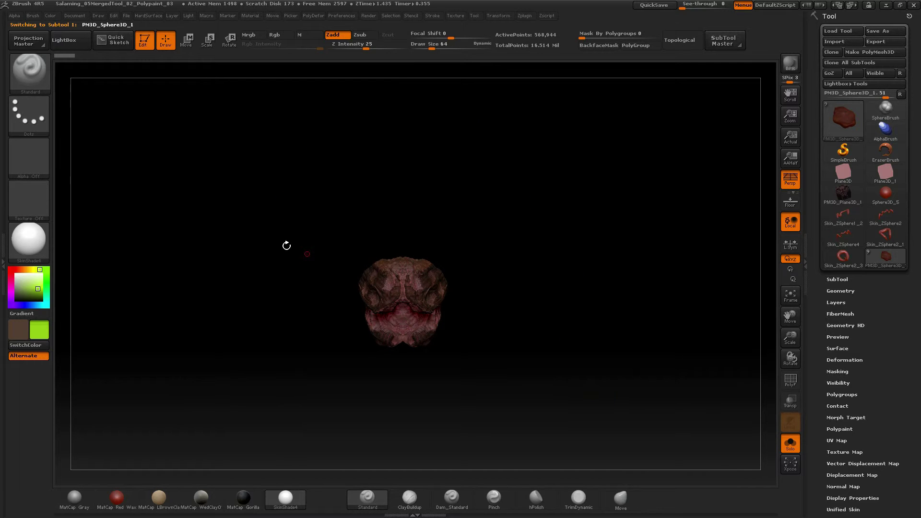
left_click(301, 35)
left_click(337, 35)
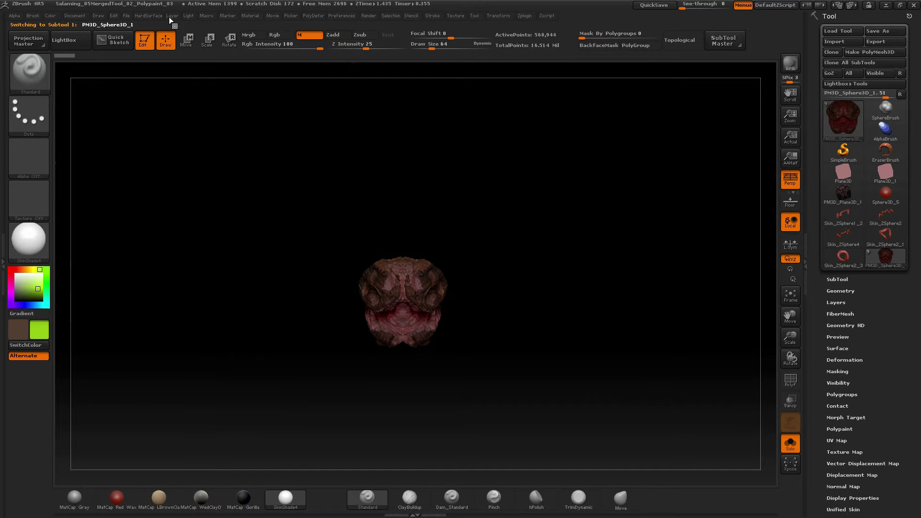
left_click(51, 16)
left_click(71, 210)
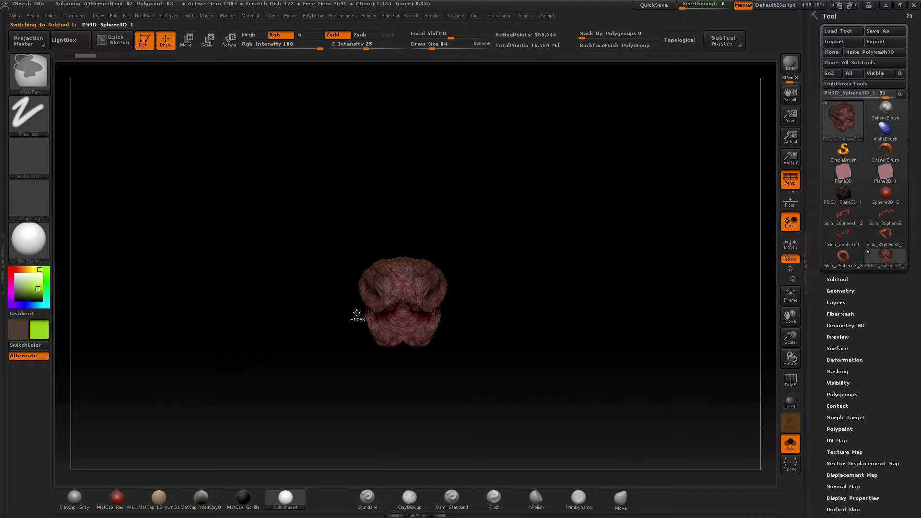
key("shift+s")
right_click_drag(446, 376, 525, 338, "ctrl")
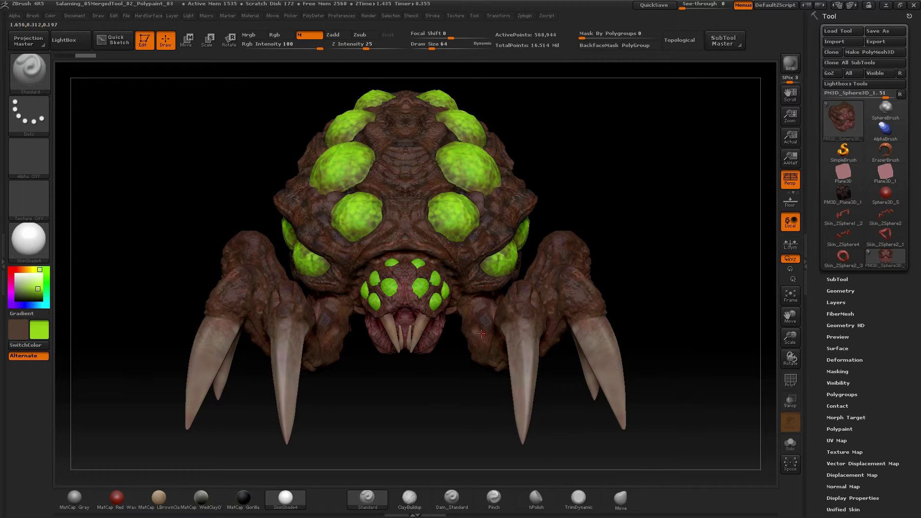
Display the canvas at antialiased half size and frame the whole creature from the front, keeping perspective on
left_click(792, 161)
key("ctrl")
scroll(509, 307, "up", 5)
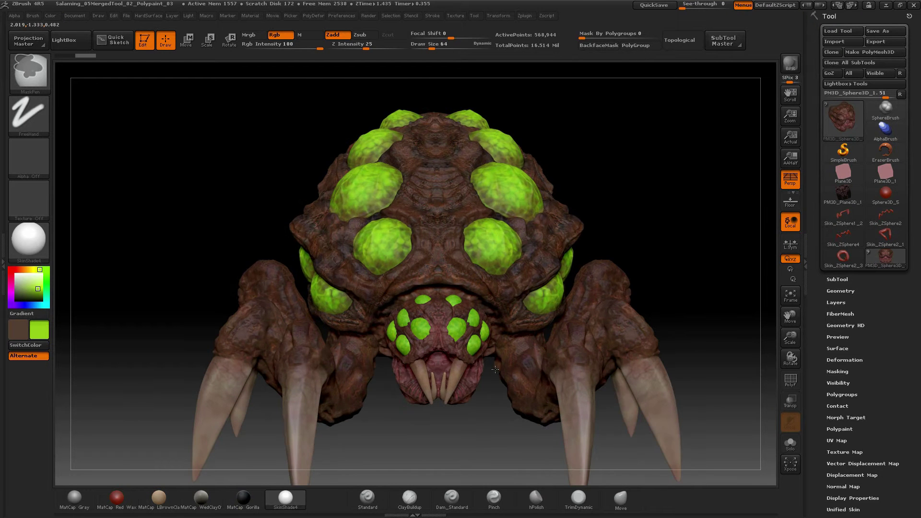
right_click_drag(492, 360, 482, 331, "alt")
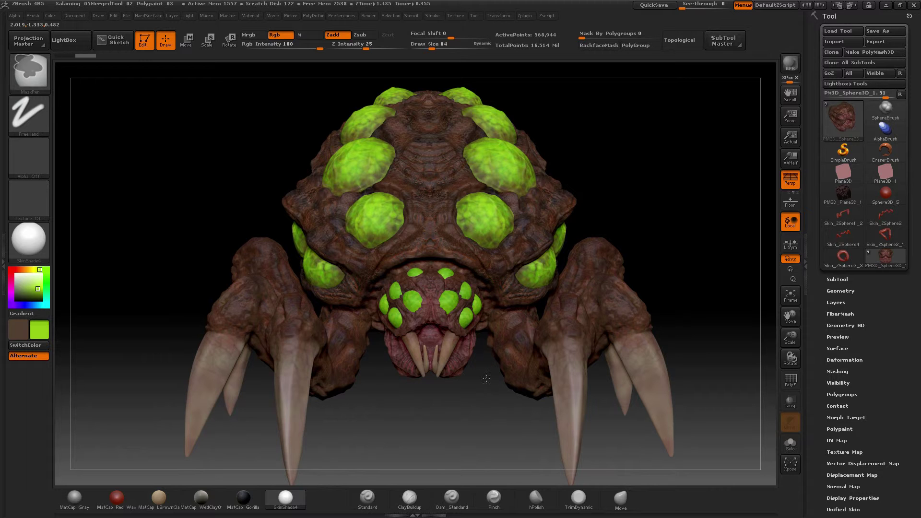
scroll(484, 372, "down", 5)
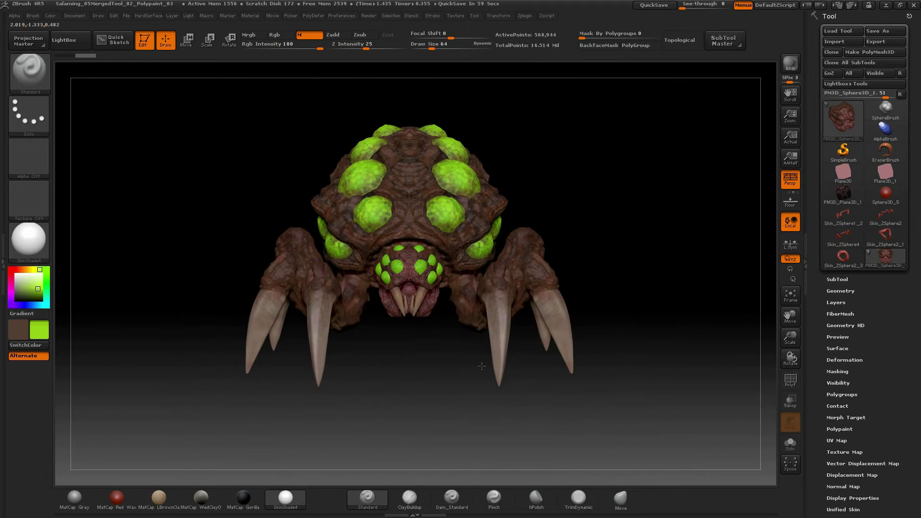
scroll(483, 370, "up", 4)
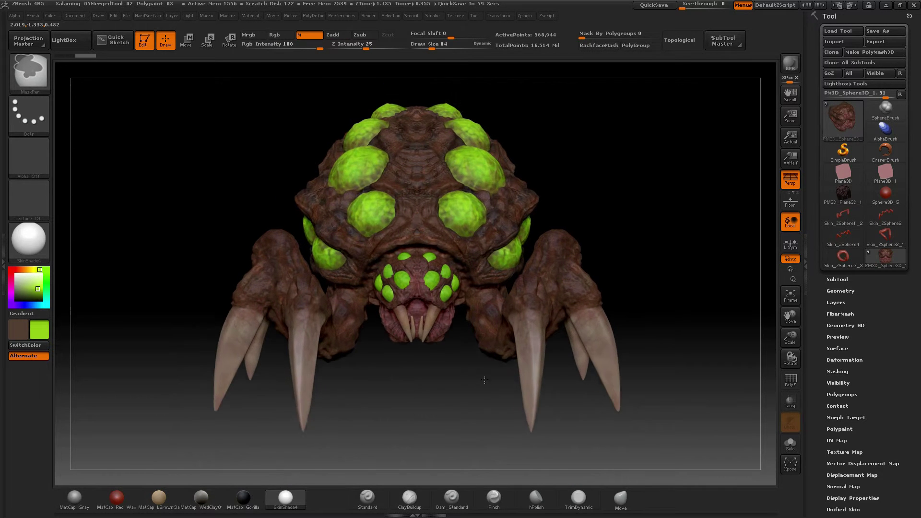
scroll(484, 384, "up", 2)
key("ctrl")
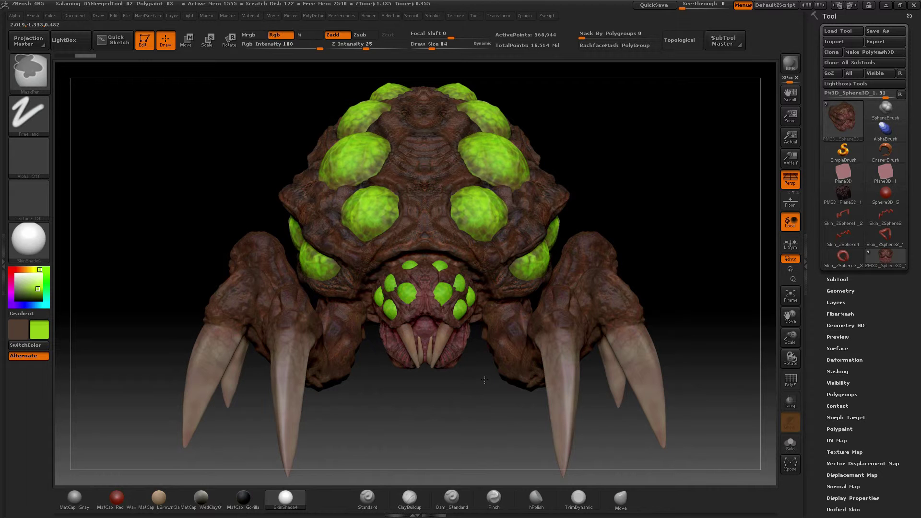
scroll(485, 380, "down", 2)
scroll(483, 382, "up", 1)
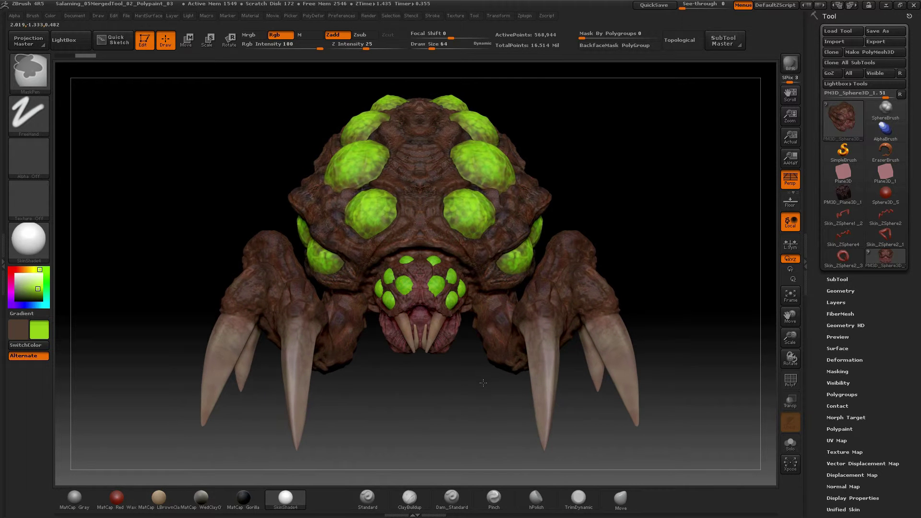
scroll(484, 382, "up", 2)
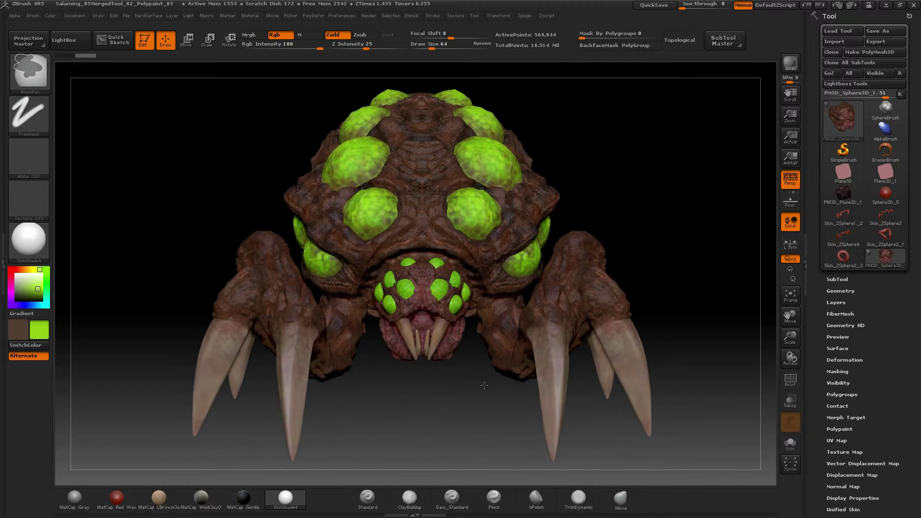
scroll(485, 383, "up", 1)
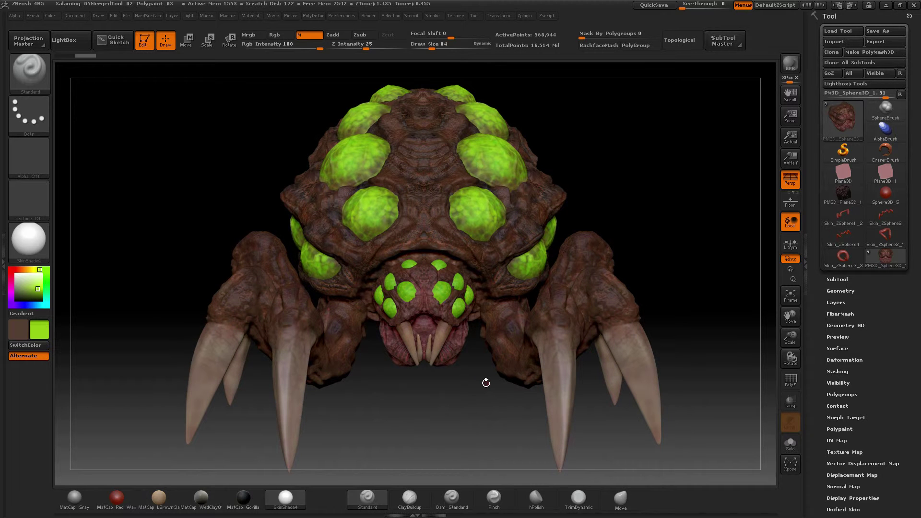
left_click_drag(484, 382, 485, 379)
scroll(485, 378, "down", 2)
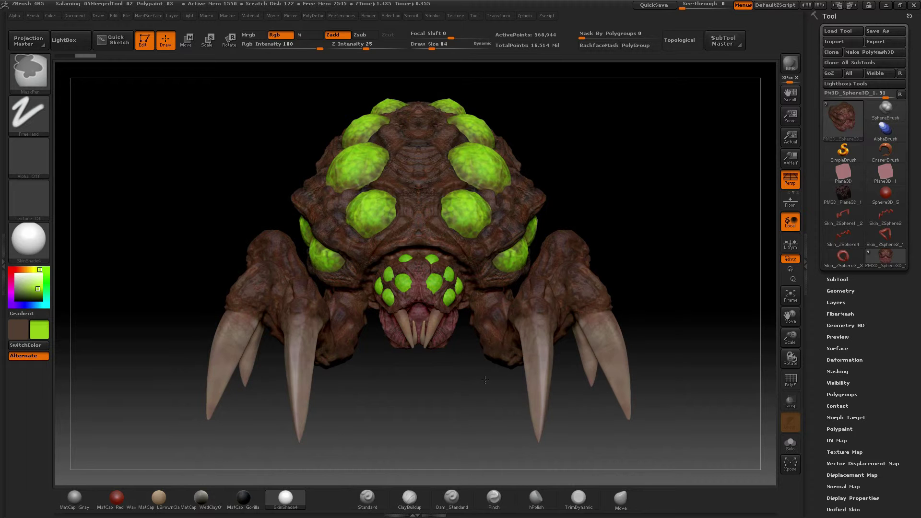
scroll(485, 380, "up", 1)
scroll(485, 380, "up", 2)
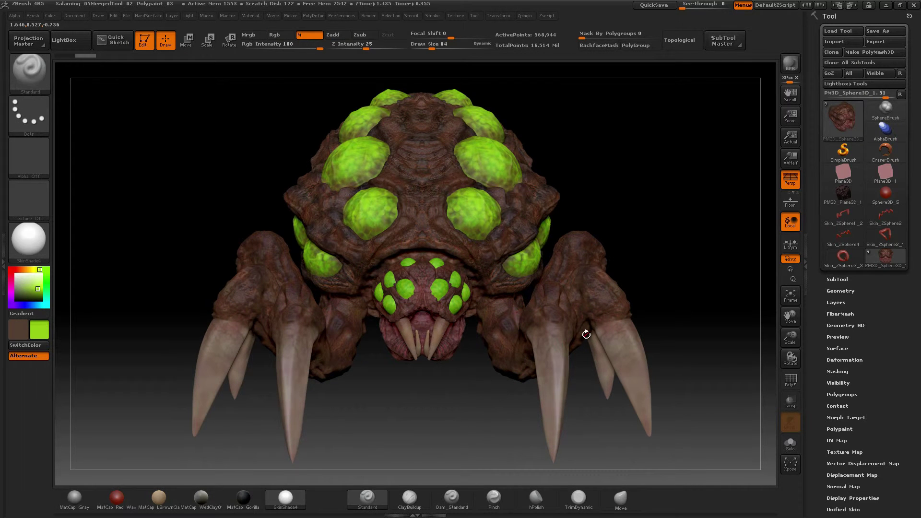
left_click(793, 185)
left_click(792, 185)
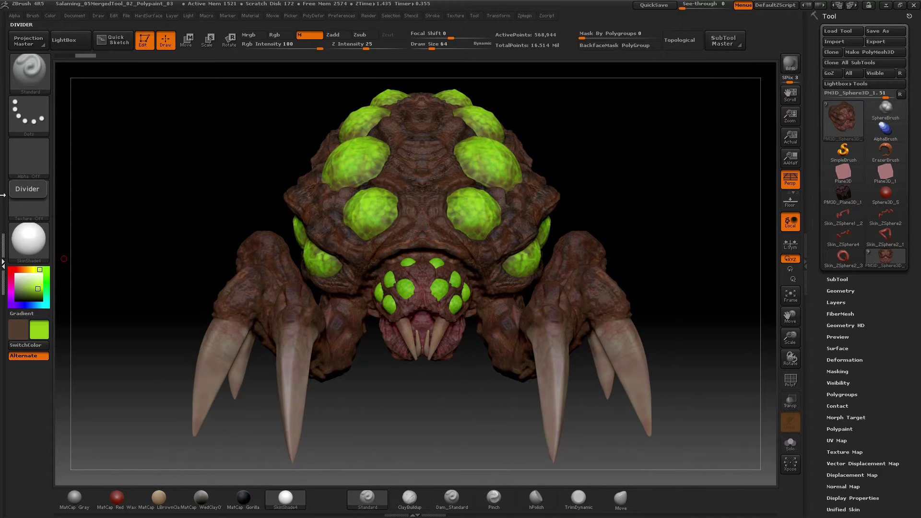
Open the side tray and dock the Light and Material palettes in it
left_click(3, 189)
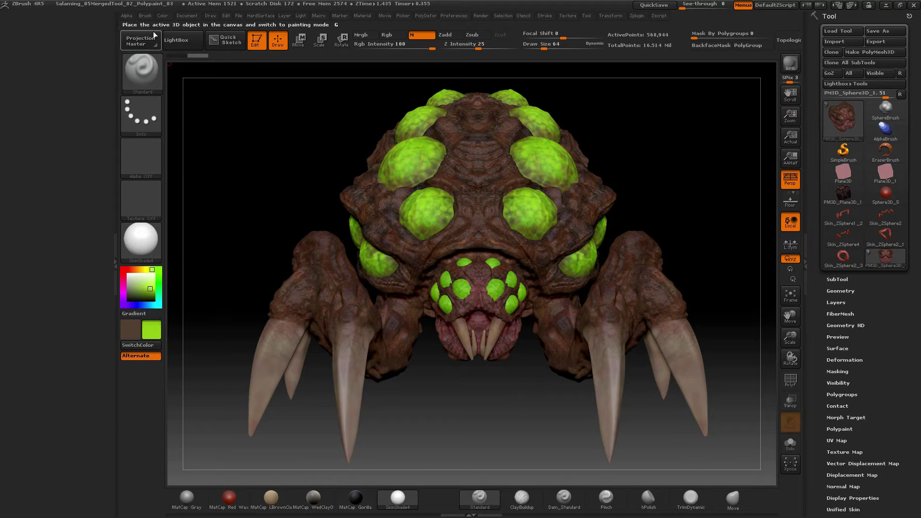
left_click(300, 16)
left_click(299, 25)
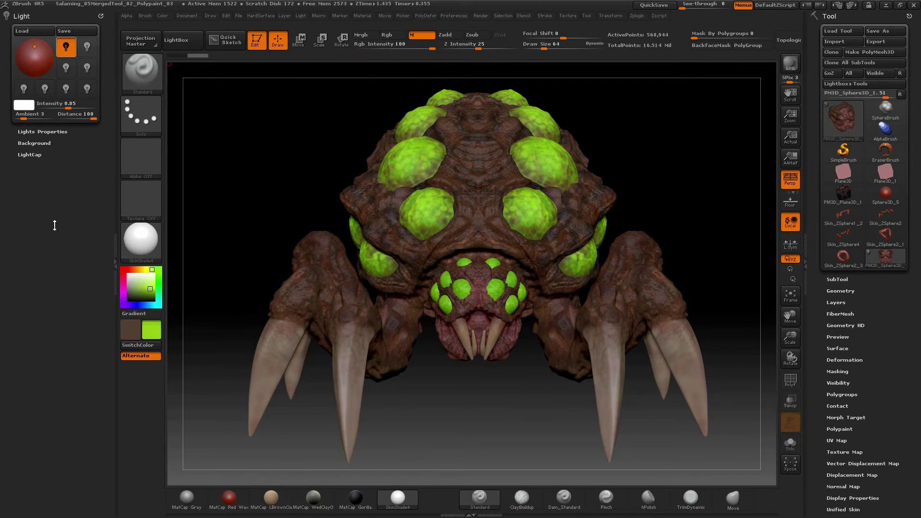
left_click(359, 17)
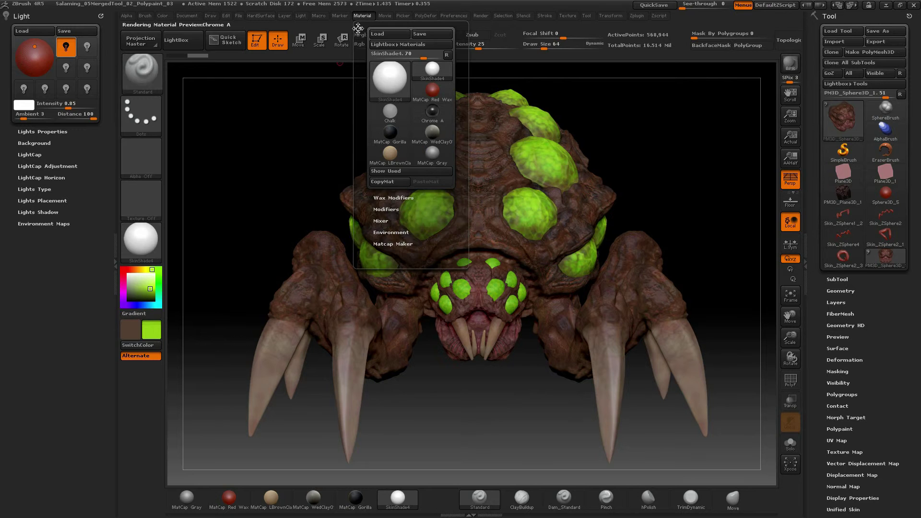
left_click(358, 28)
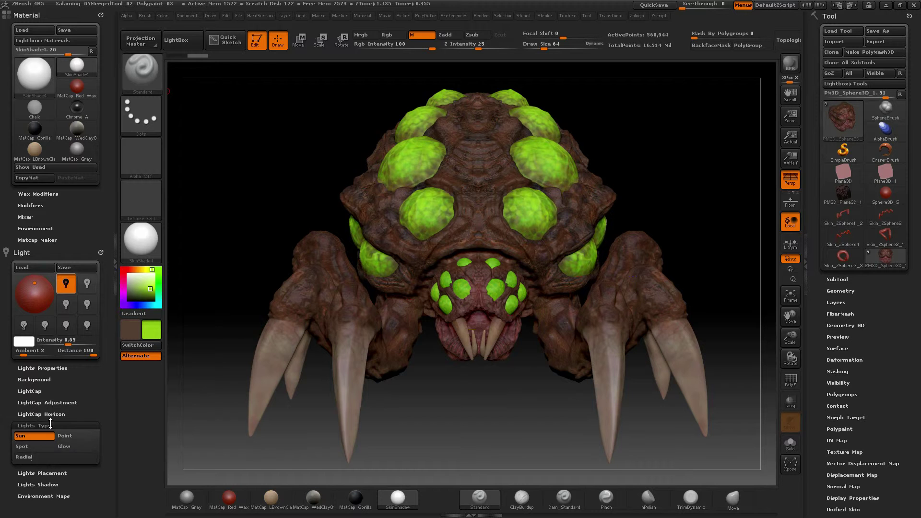
Try several placements for the first light and leave it at the centre of the light sphere, facing the creature's front
left_click(22, 282)
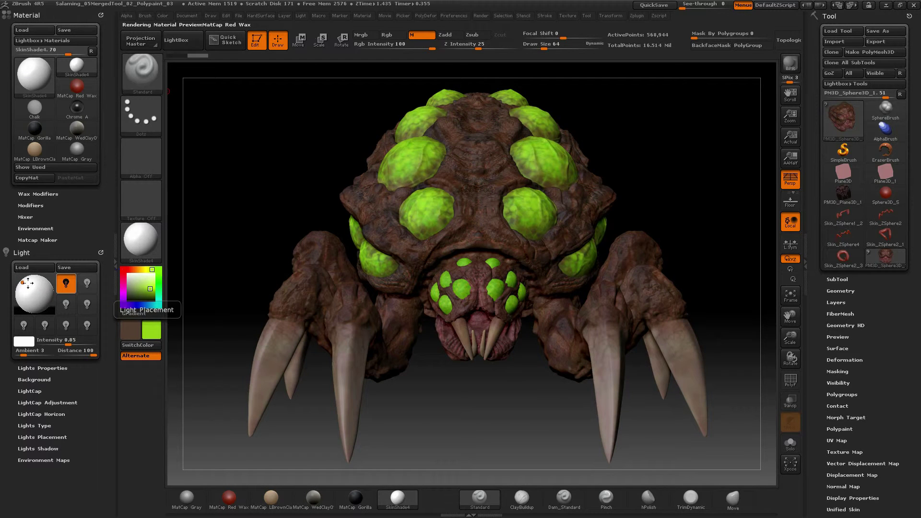
left_click(43, 297)
left_click(32, 298)
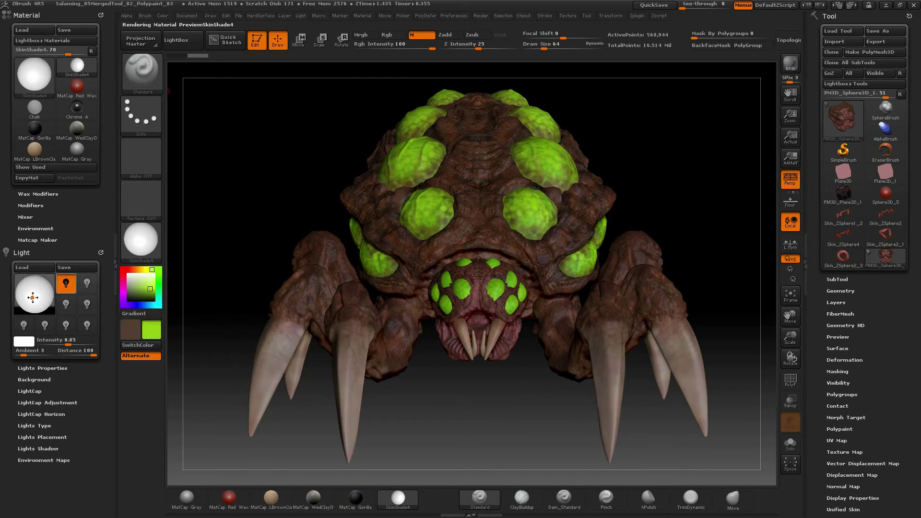
Move the first light to the upper-left part of the light sphere and switch the material to MatCap Sculpy
left_click(26, 285)
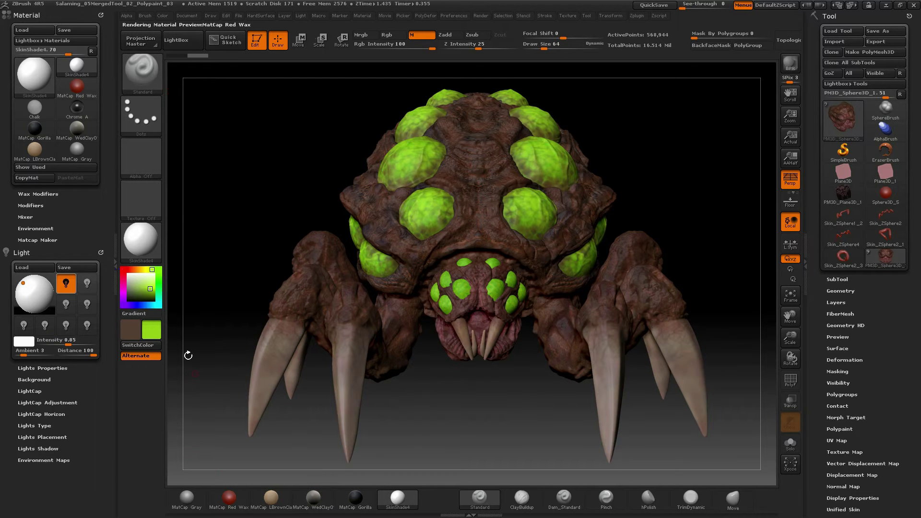
mouse_move(146, 249)
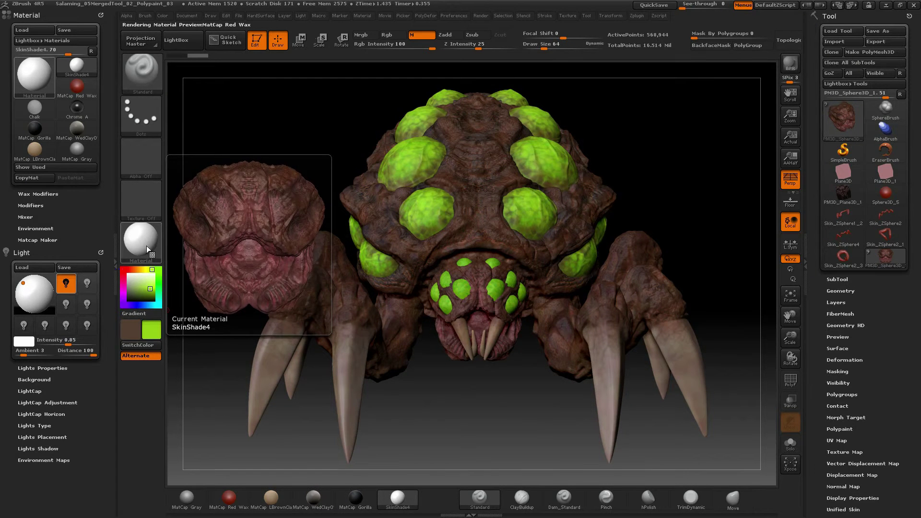
left_click(145, 246)
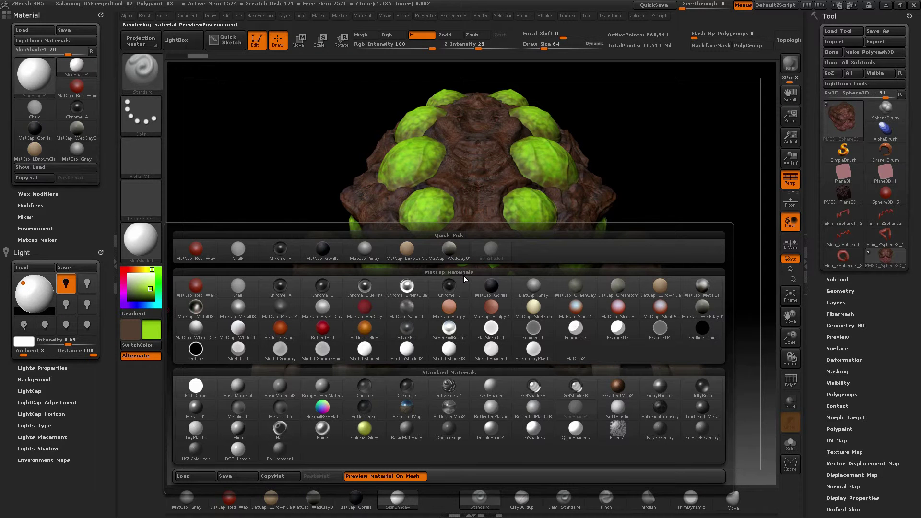
left_click(450, 307)
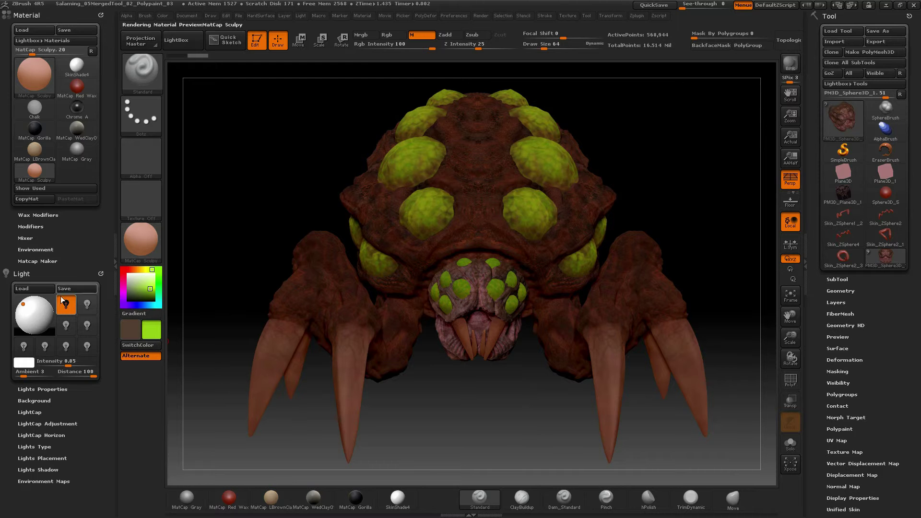
Try different placements of the first light with MatCap Sculpy and look through the material library
left_click(42, 316)
left_click(28, 313)
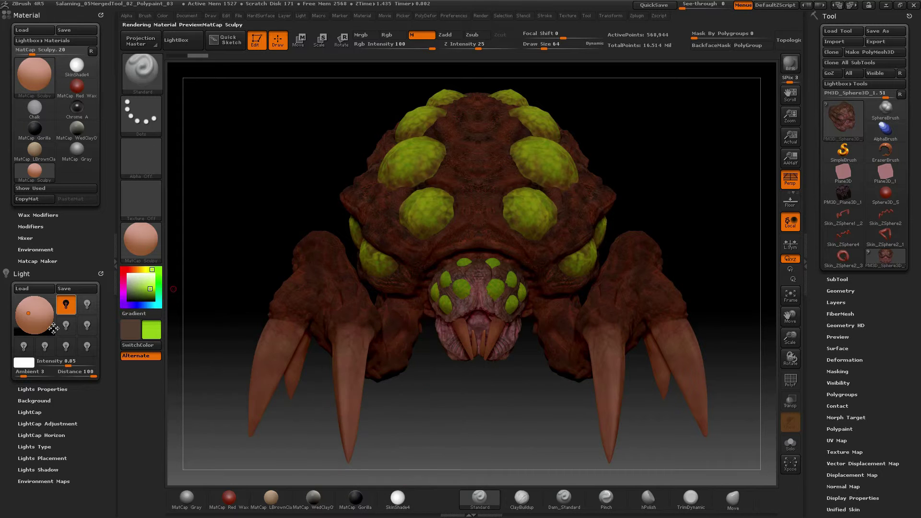
left_click_drag(38, 310, 44, 330)
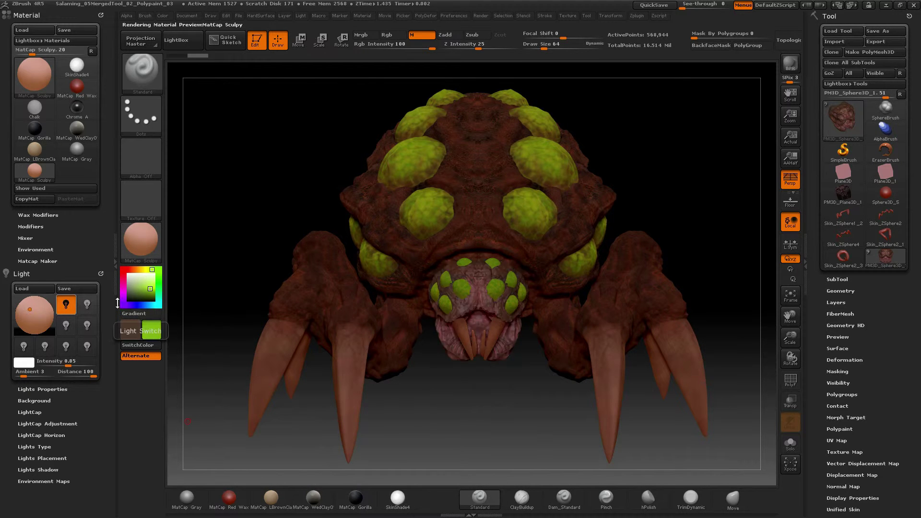
left_click(141, 240)
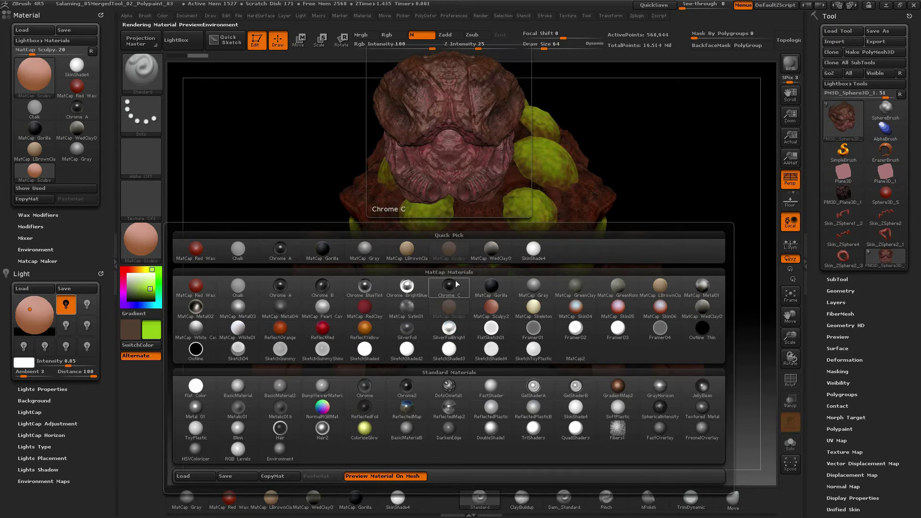
mouse_move(446, 350)
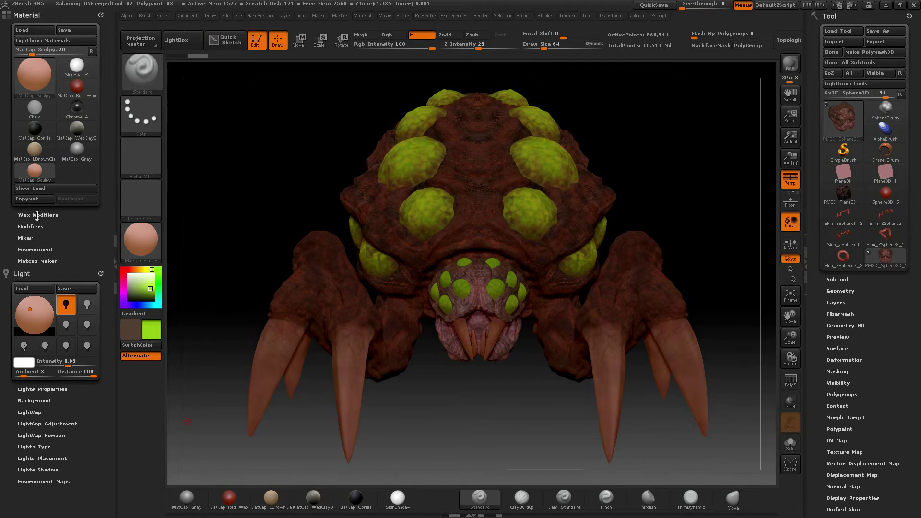
Set MatCap Sculpy's Orientation A to -88.6956 and Orientation B to -46.9565 in the material modifiers
left_click(36, 226)
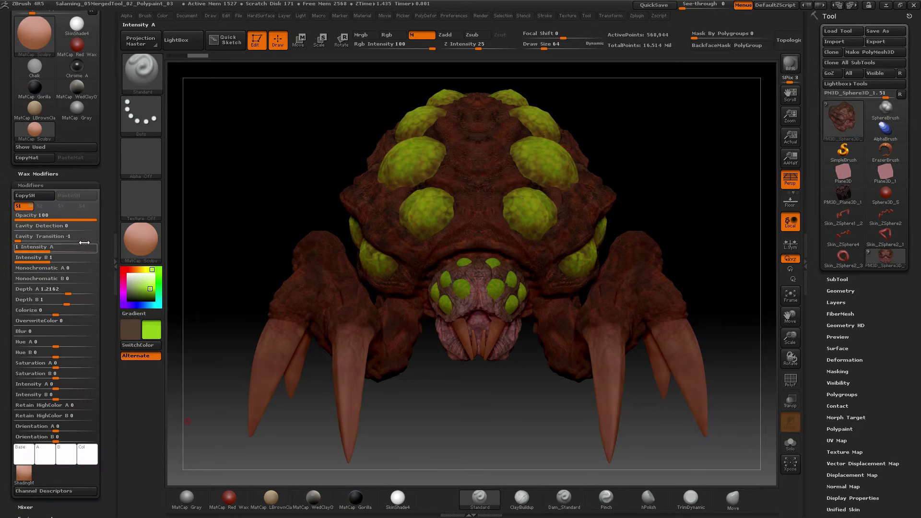
scroll(77, 242, "down", 1)
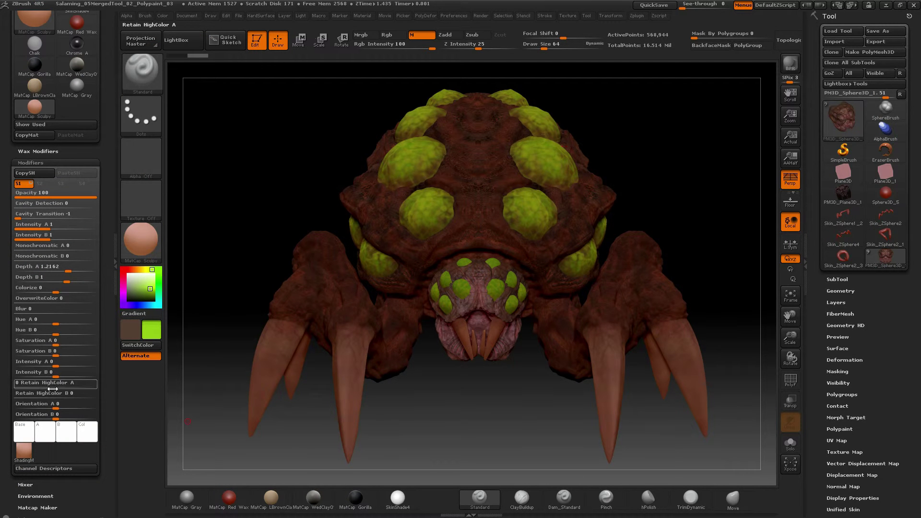
mouse_move(56, 405)
left_mouse_down()
mouse_move(38, 405)
mouse_move(43, 417)
mouse_move(98, 178)
left_mouse_up()
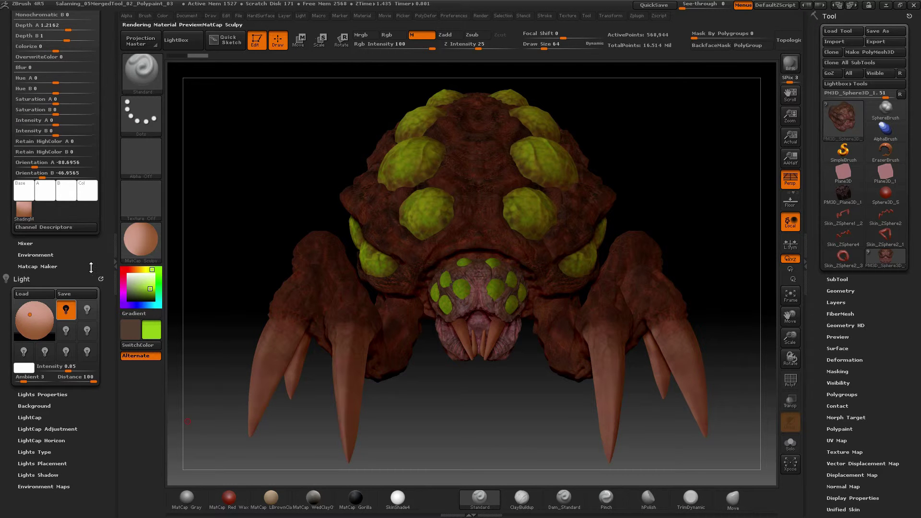
left_click_drag(102, 45, 103, 230)
left_click_drag(109, 106, 106, 151)
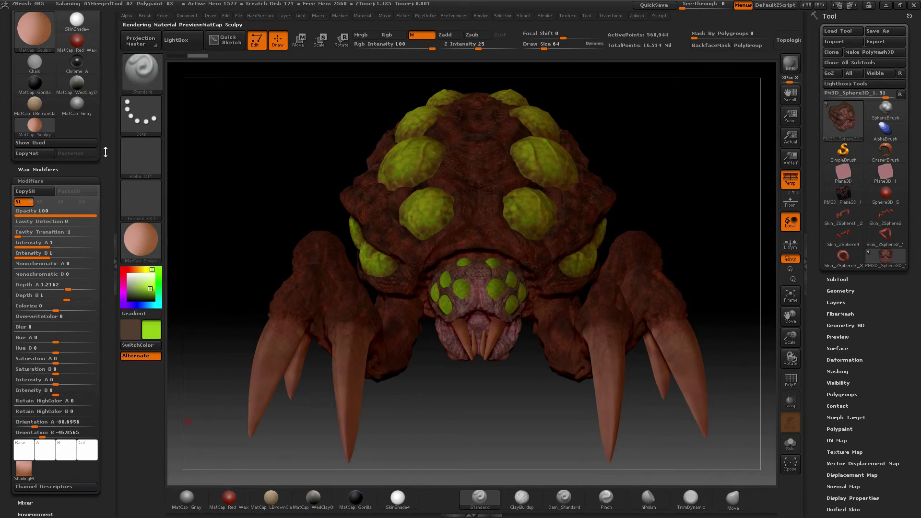
left_click_drag(38, 185, 39, 203)
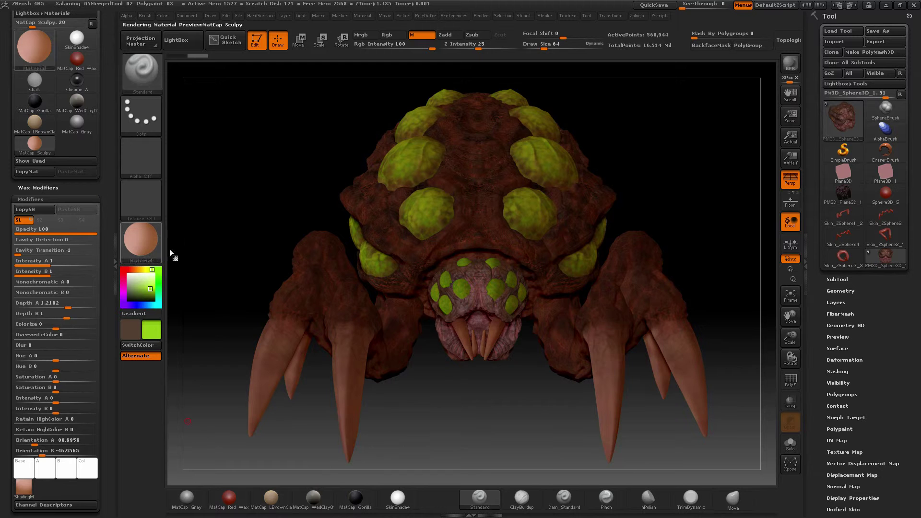
Switch the material to Chrome2 and try light placements, ending at the centre of the light sphere
left_click(151, 257)
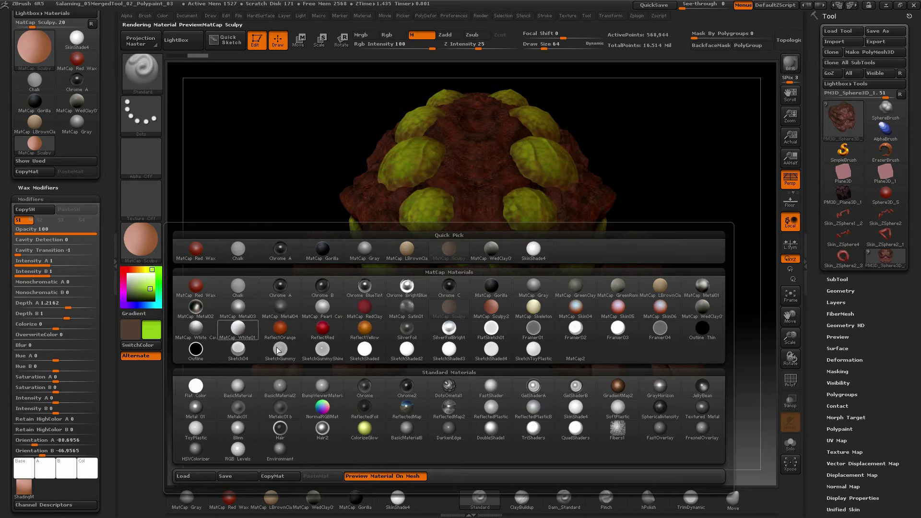
left_click(421, 389)
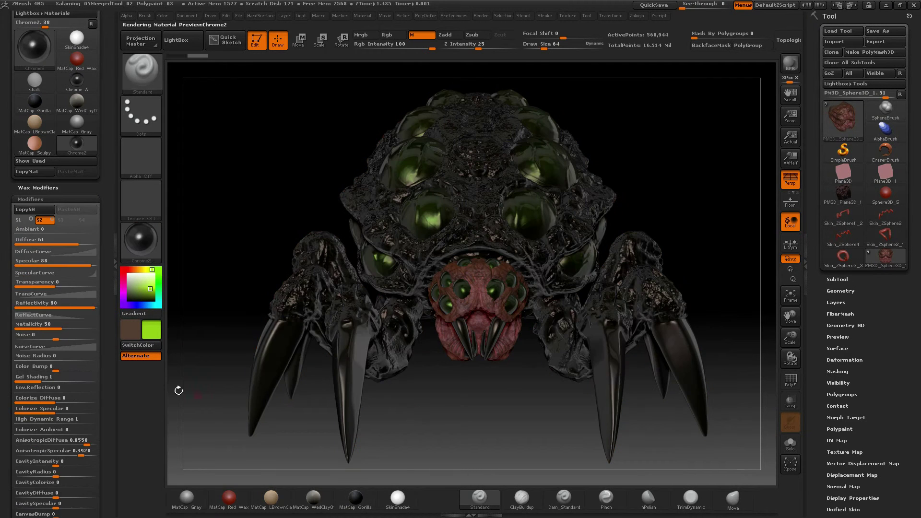
scroll(39, 202, "down", 10)
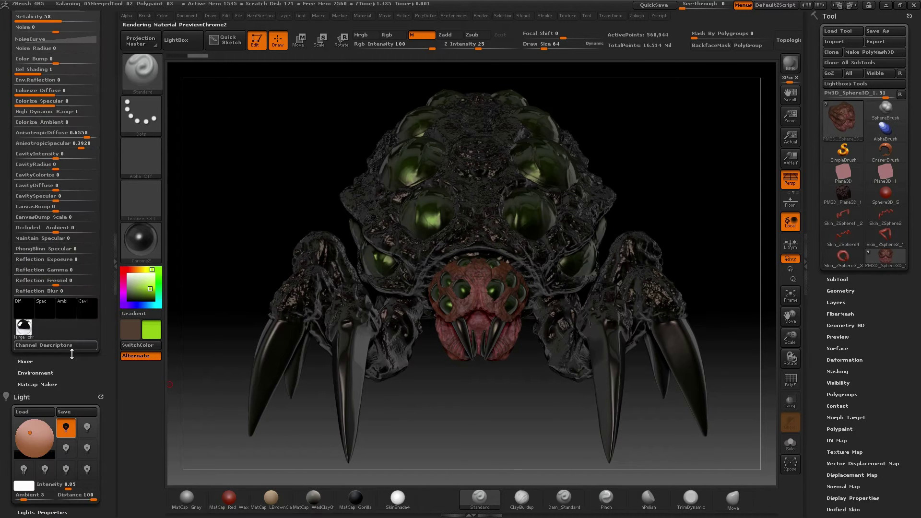
left_click_drag(30, 126, 41, 157)
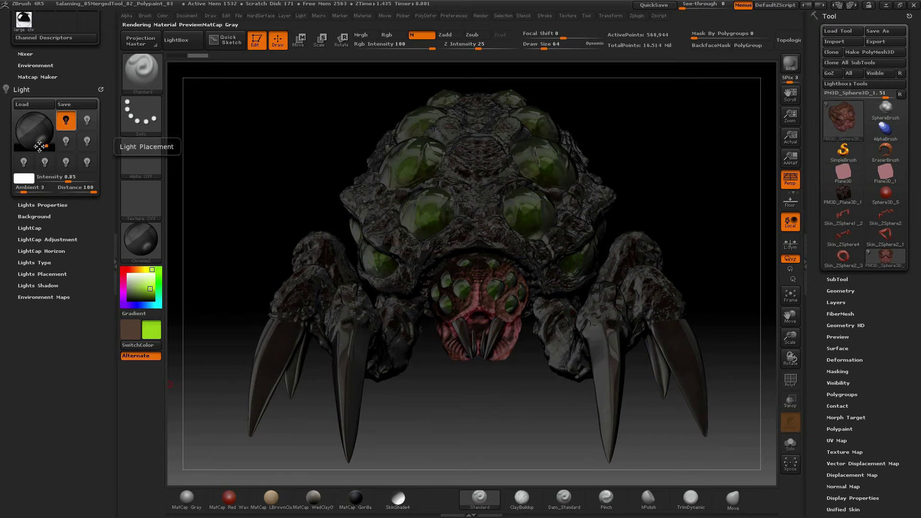
left_click(37, 131)
Switch the material back to SkinShade4 and place the first light at the upper left of the light sphere
left_click(154, 235)
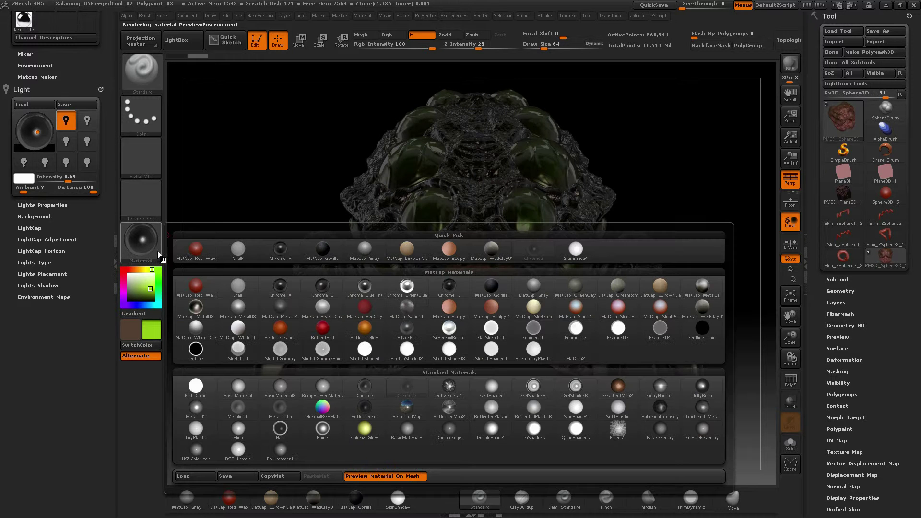
left_click(577, 410)
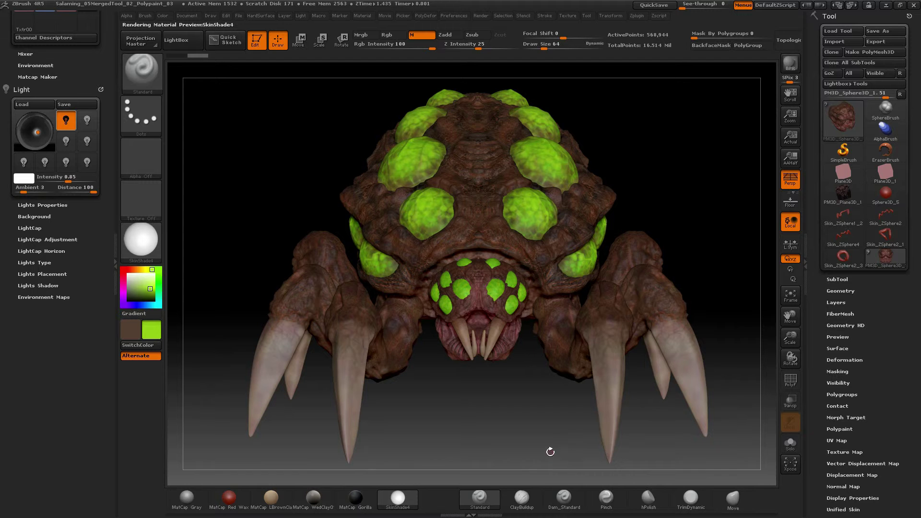
left_click_drag(98, 72, 98, 104)
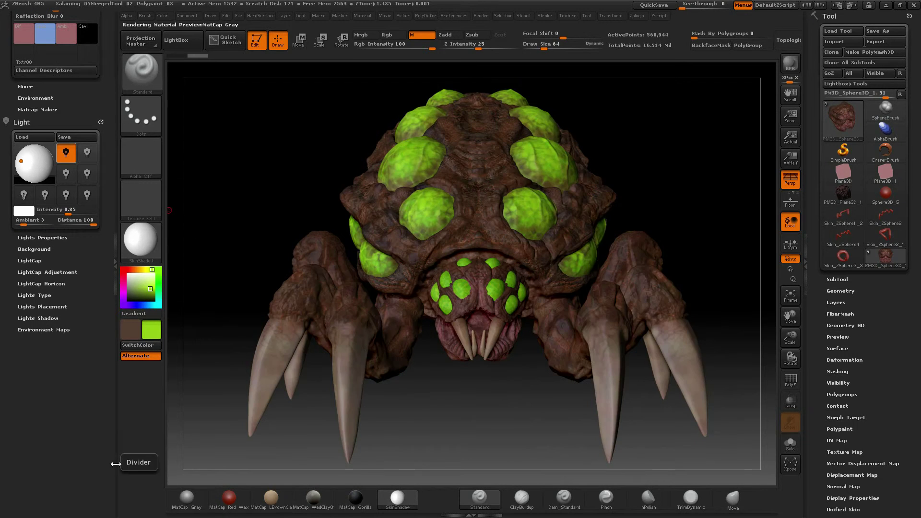
left_click(23, 152)
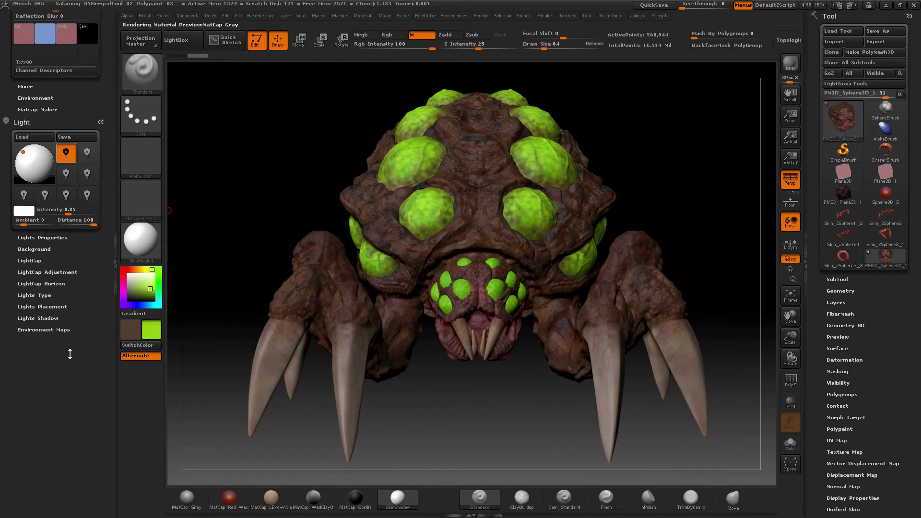
Try lighting the creature with only the second light and shift its placement near the bottom of the light sphere
left_click(67, 154)
left_click(66, 152)
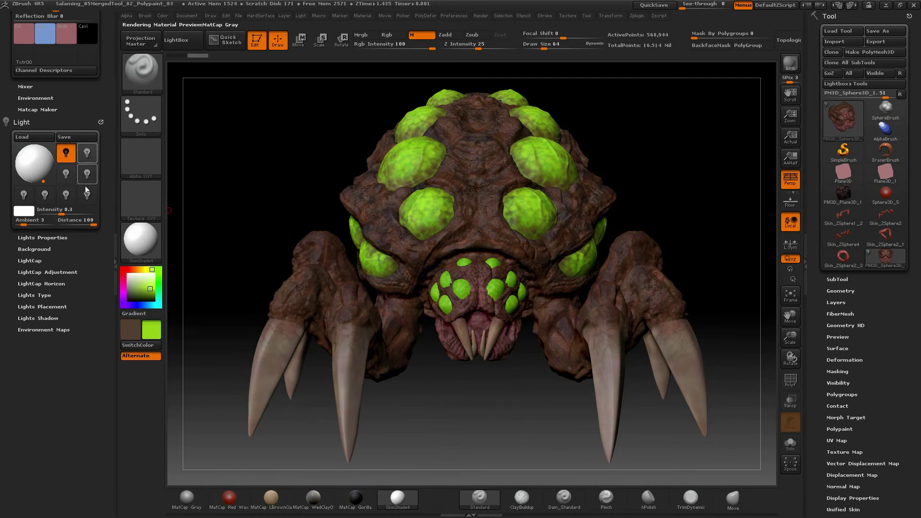
left_click(89, 156)
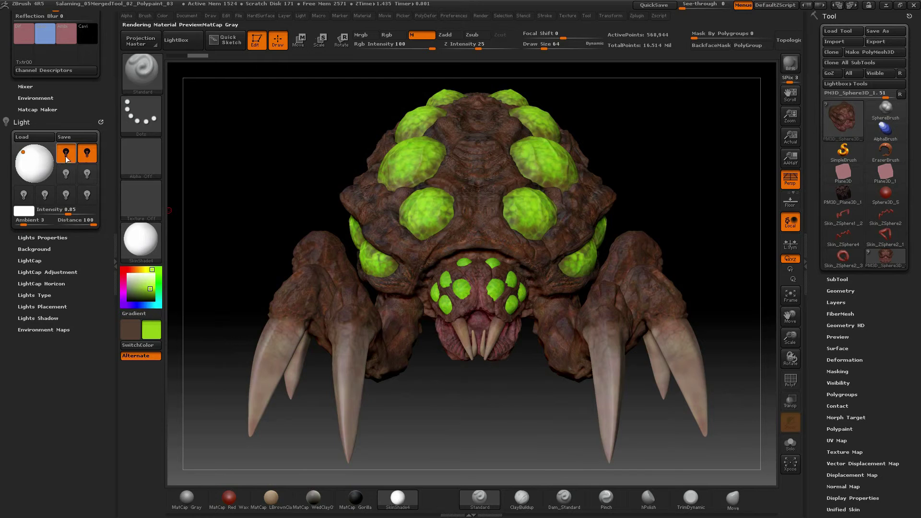
left_click(66, 153)
left_click(87, 152)
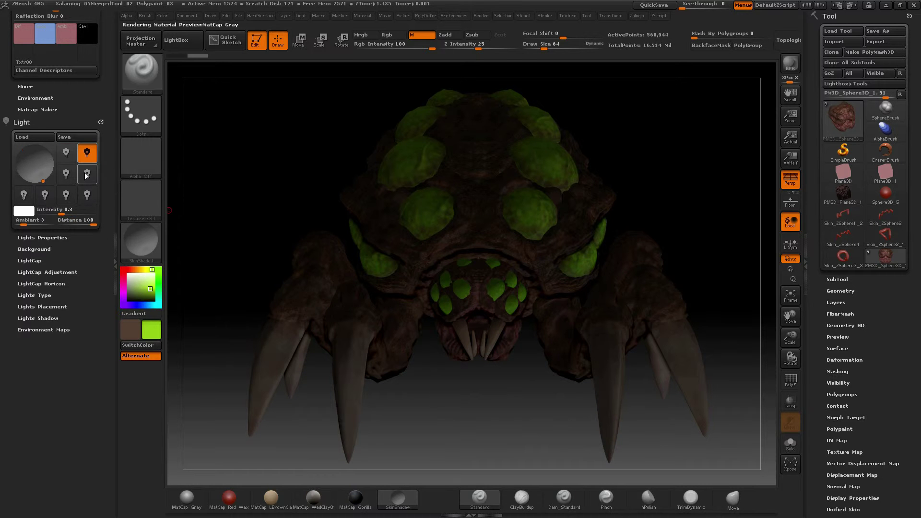
mouse_move(35, 178)
left_mouse_down()
mouse_move(35, 165)
mouse_move(46, 176)
left_mouse_up()
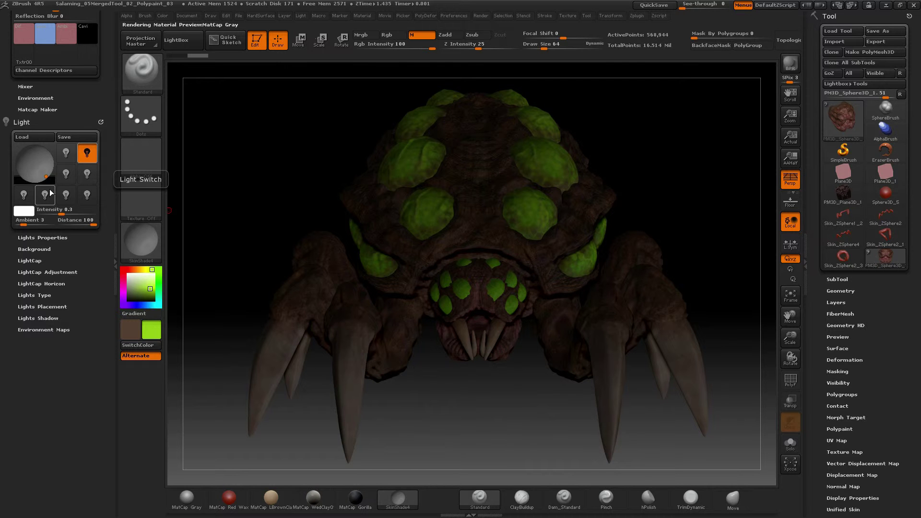
Turn the first light back on and switch the second light off
left_click(65, 153)
left_click(87, 153)
left_click(66, 154)
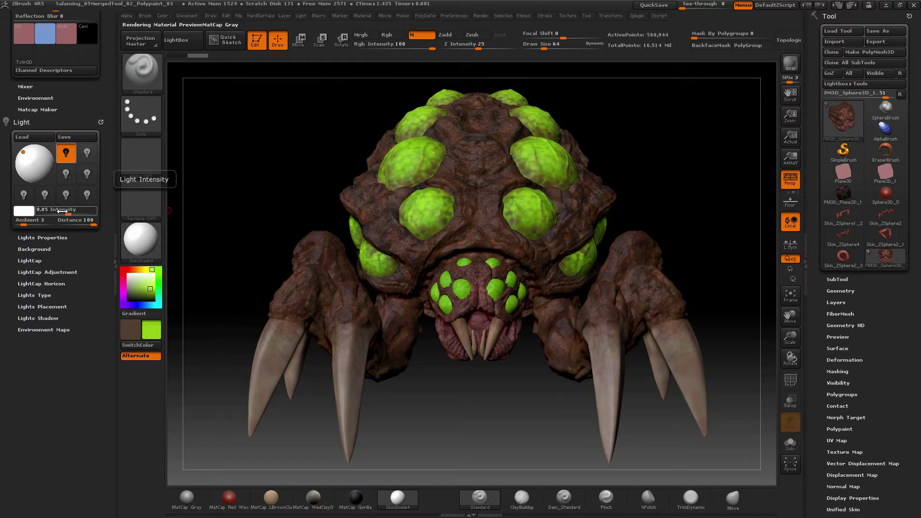
Set the first light's intensity to 1.2659 and try other distance and ambient values before restoring 100 and 3
left_click_drag(66, 213, 83, 235)
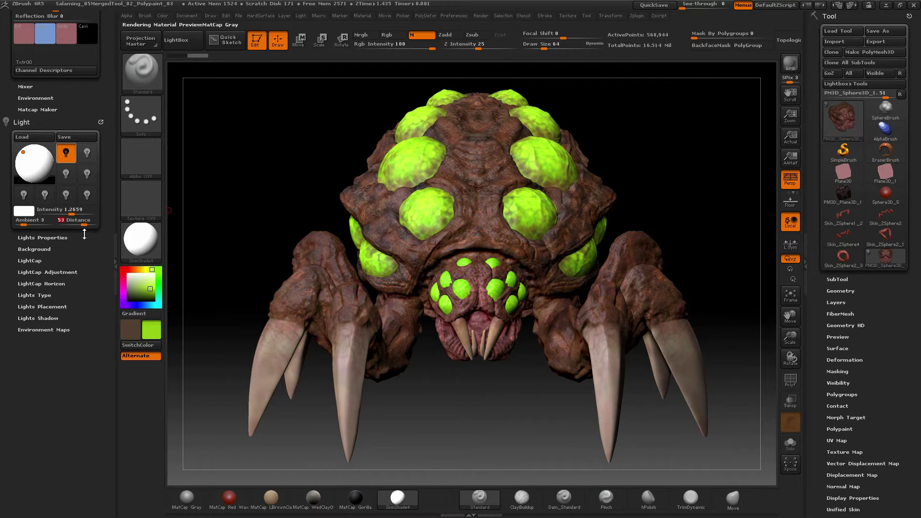
left_click(33, 221)
left_click_drag(33, 221, 20, 223)
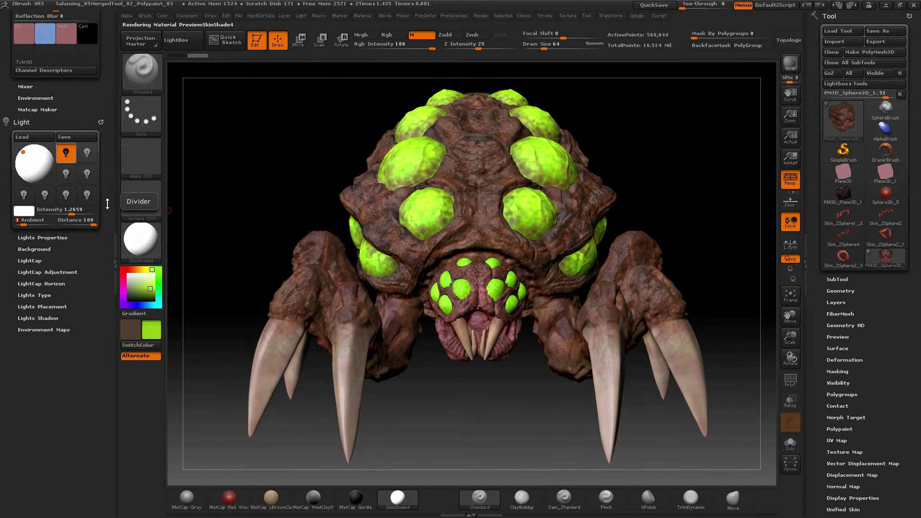
Change the first light's colour to red and set its intensity to 1.1931
left_click_drag(71, 214, 164, 225)
left_click(29, 213)
mouse_move(56, 214)
left_mouse_down()
mouse_move(79, 215)
mouse_move(71, 215)
left_mouse_up()
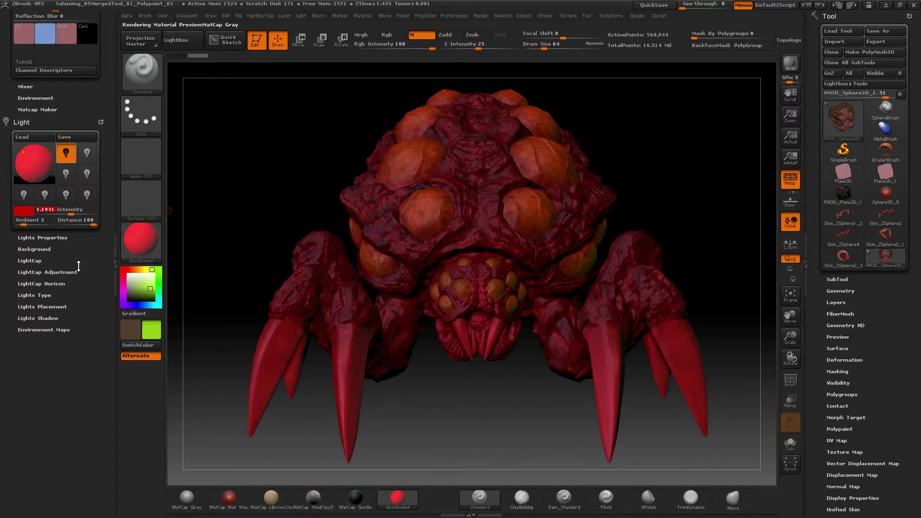
Try reshaping the first light's intensity curve in the light properties, and reset the curve to its default
left_click(48, 238)
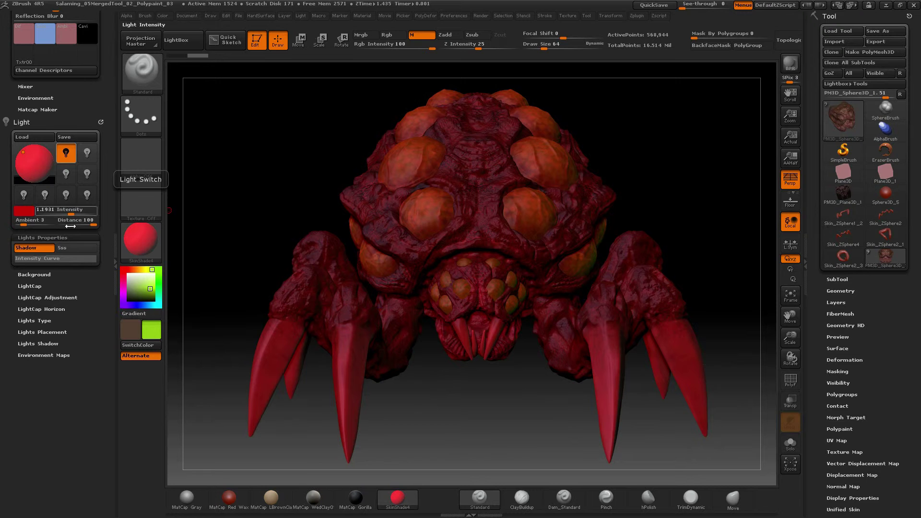
left_click(63, 258)
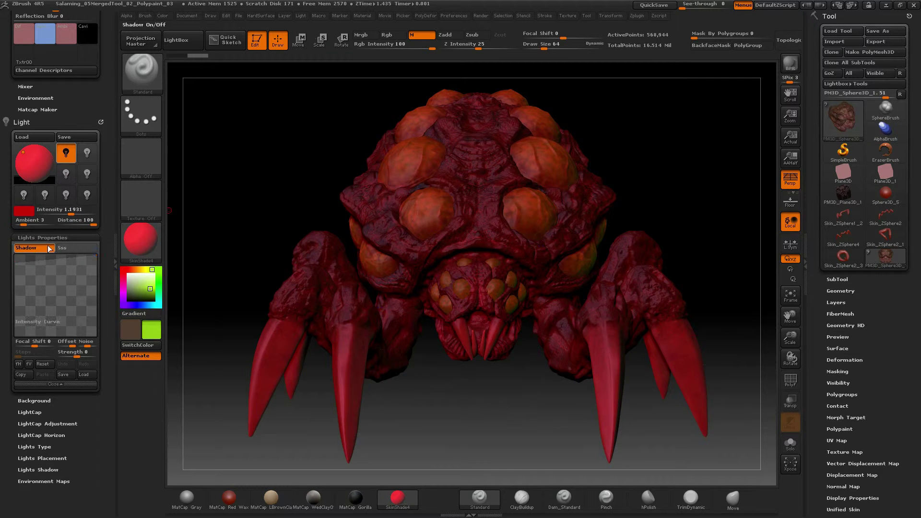
left_click_drag(48, 270, 58, 295)
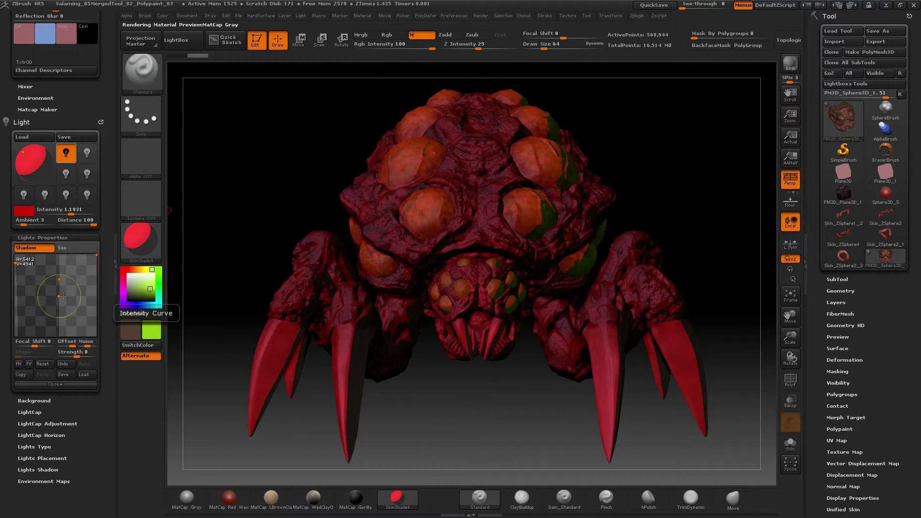
left_click_drag(80, 301, 21, 291)
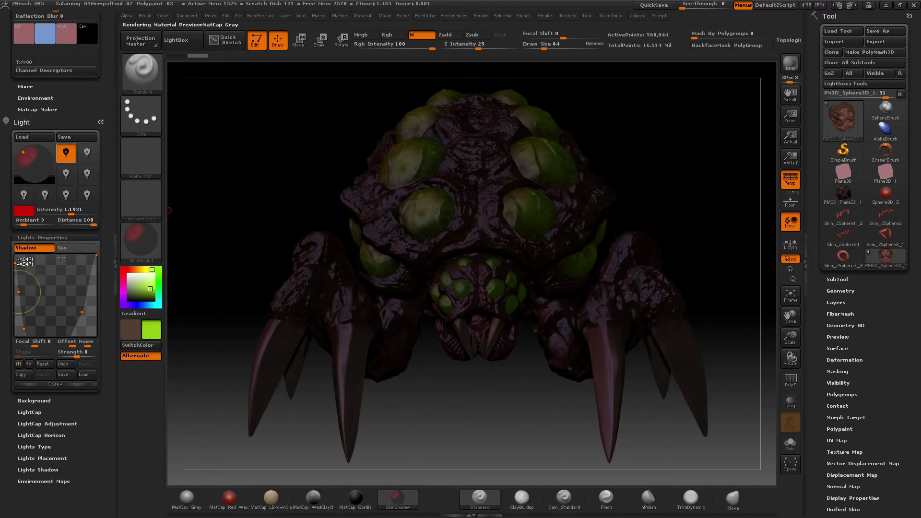
left_click(82, 280)
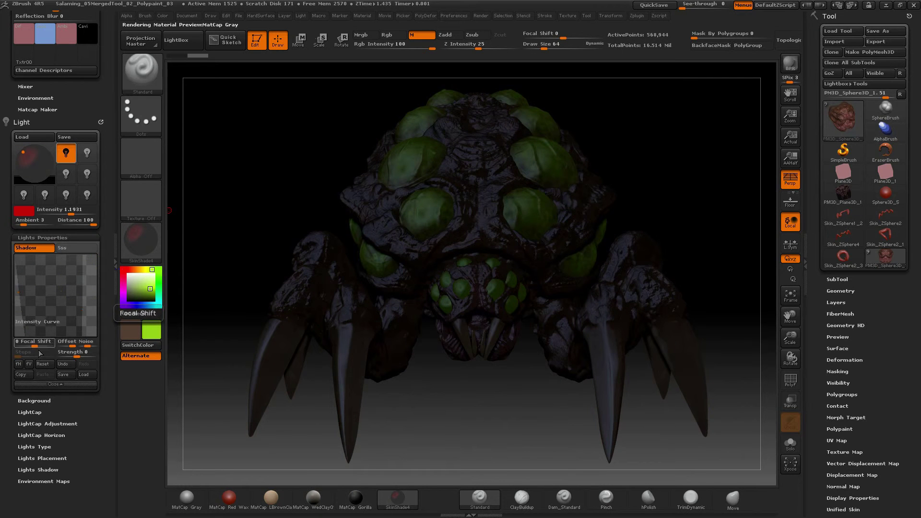
left_click(43, 364)
left_click(63, 238)
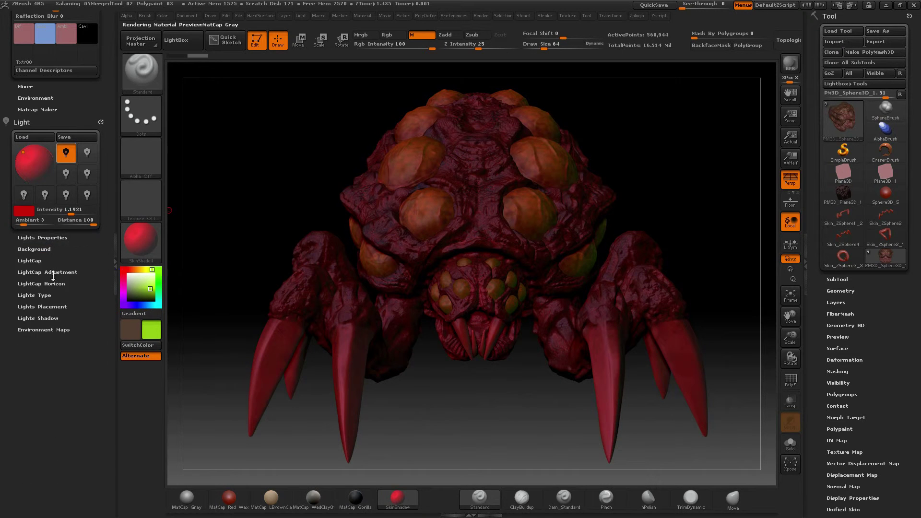
Try a gallery panorama as the scene's background image, then switch the background off
left_click(47, 249)
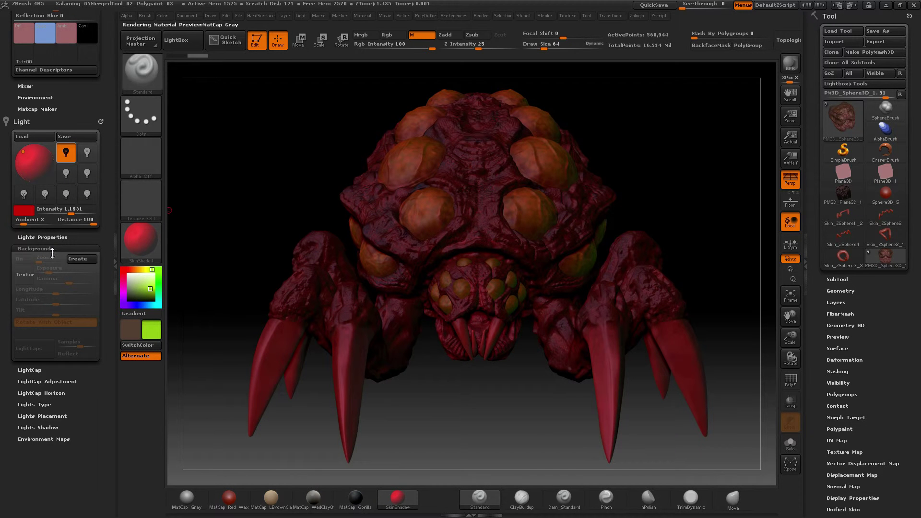
left_click(23, 279)
left_click(87, 296)
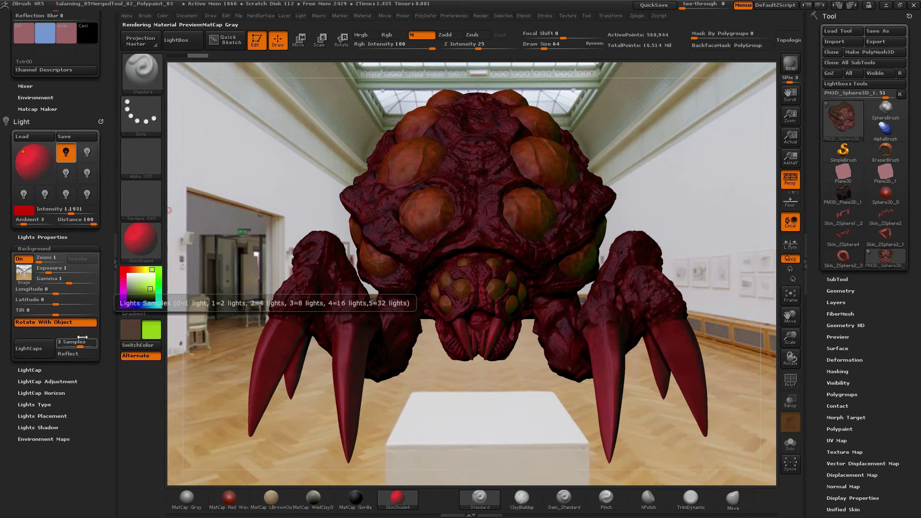
mouse_move(25, 272)
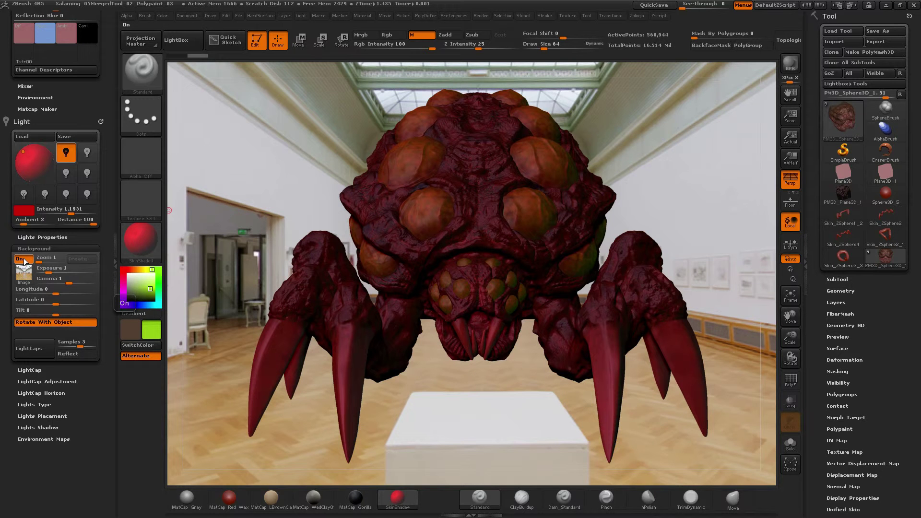
left_click(23, 259)
Add a diffuse LightCap light and reposition it toward the upper-left side of the preview sphere
scroll(47, 288, "down", 2)
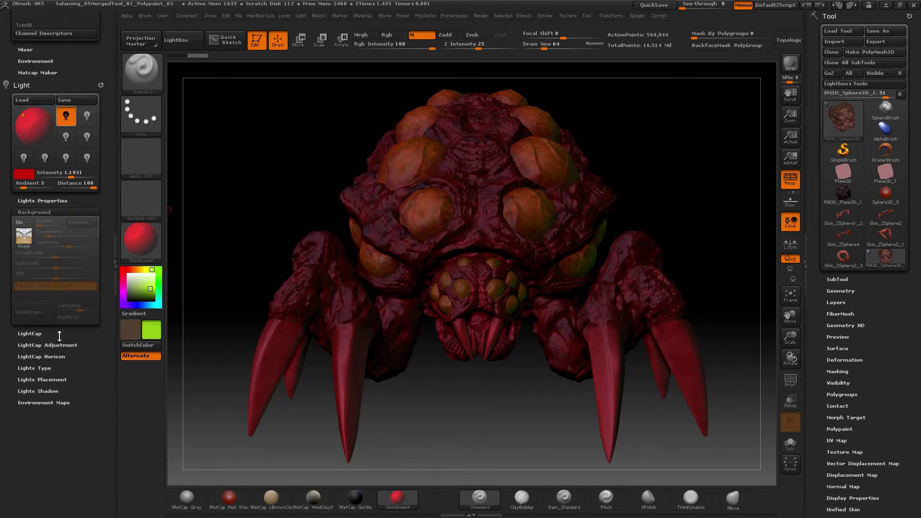
left_click(46, 293)
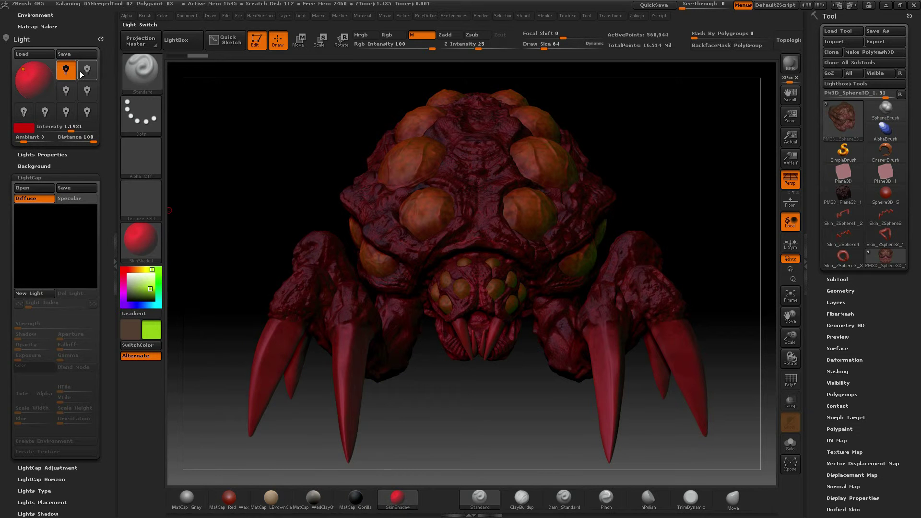
left_click(39, 295)
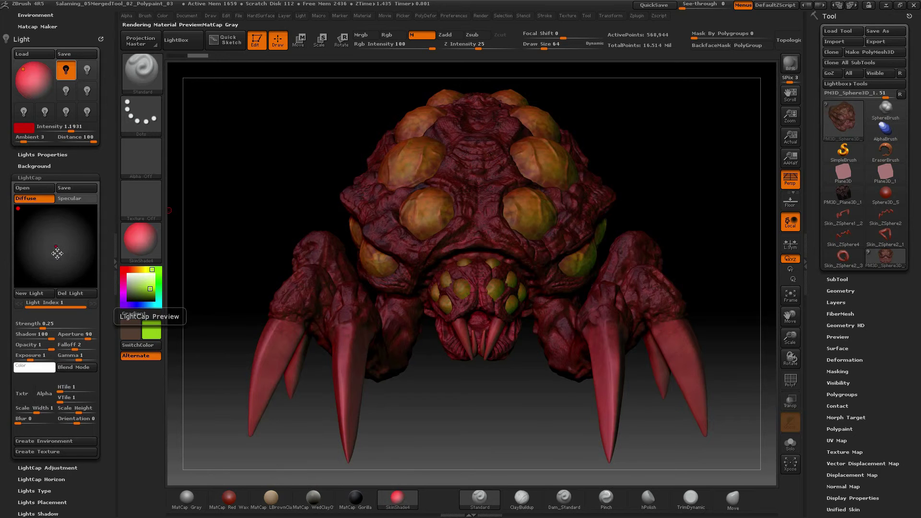
left_click_drag(57, 253, 40, 240)
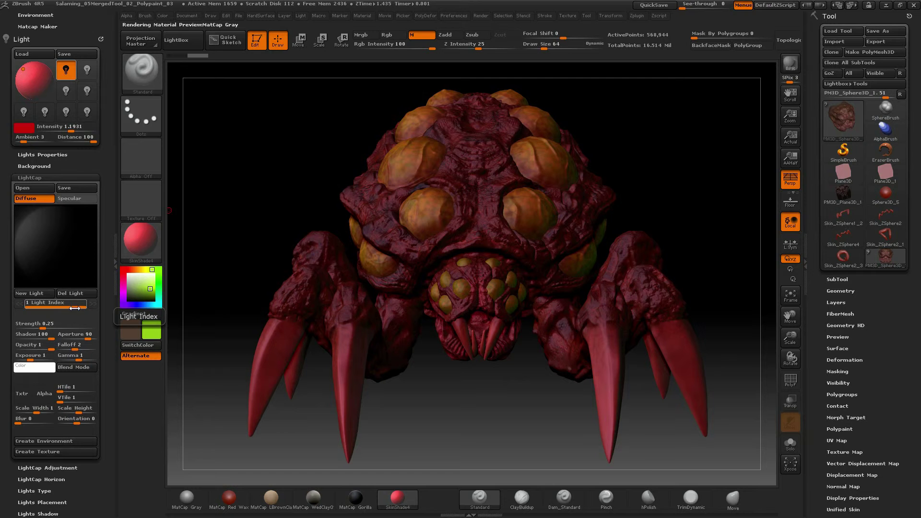
Switch off the first standard light and set the LightCap light's strength 2.1055, shadow 37, aperture 63.7, opacity 0.6571, exposure 7.81 and gamma 4.7185
left_click_drag(44, 325, 57, 325)
left_click(66, 70)
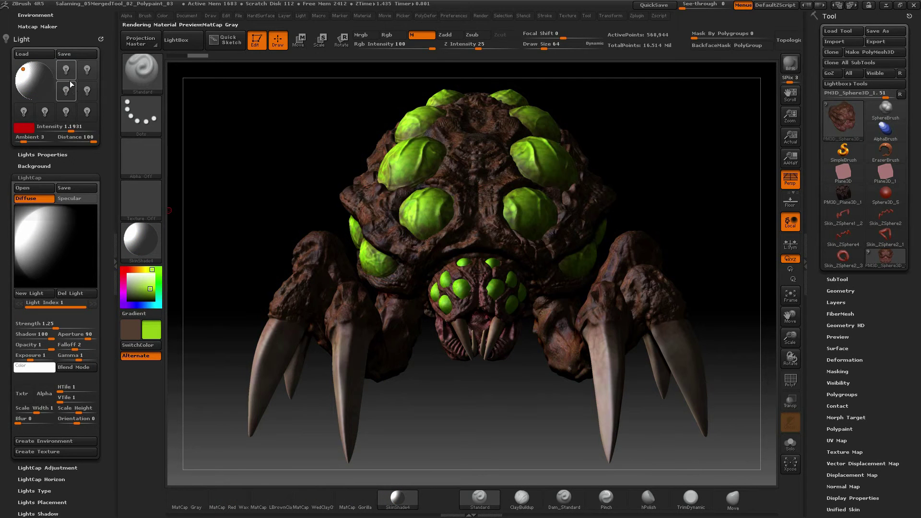
mouse_move(52, 325)
left_mouse_down()
mouse_move(81, 338)
mouse_move(40, 338)
mouse_move(39, 349)
mouse_move(60, 324)
left_mouse_up()
left_click_drag(39, 356, 86, 365)
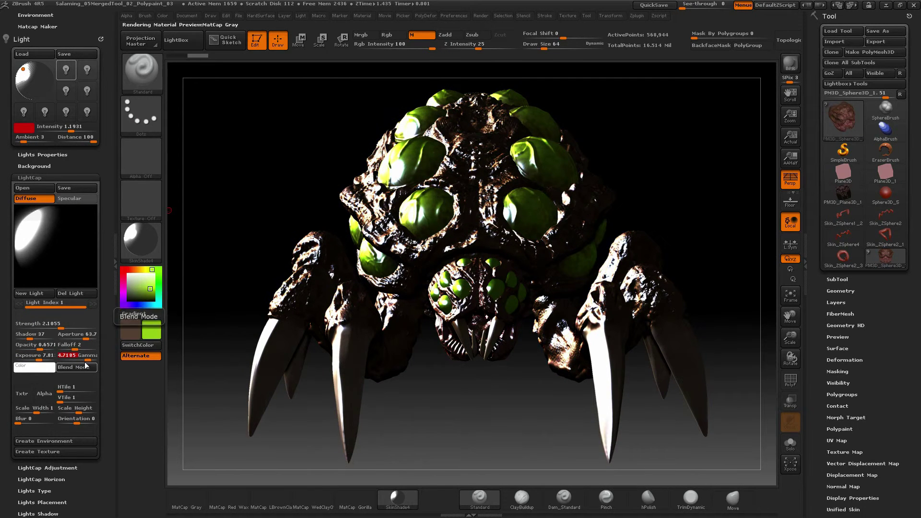
Apply Alpha 01 to the LightCap light and tile it 5 times horizontally and 6 times vertically
left_click(46, 396)
left_click(107, 323)
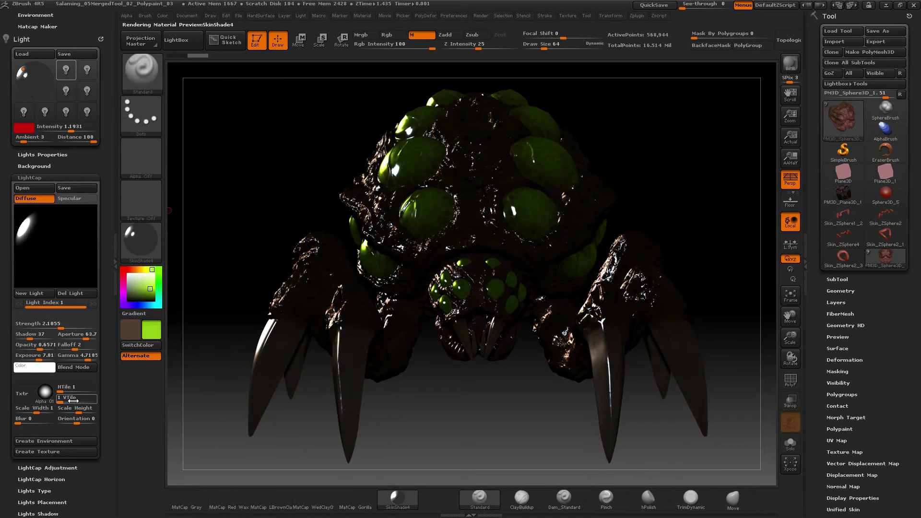
left_click_drag(68, 387, 70, 399)
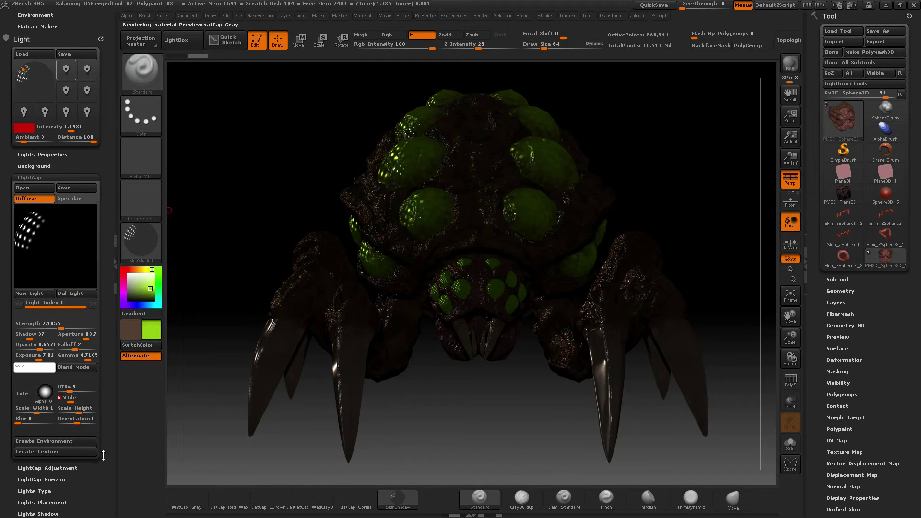
Set the LightCap light's aperture to 90.8, exposure 3.50, gamma 0.7088, opacity 1, shadow 94 and falloff 3.4977
left_click_drag(78, 333, 54, 345)
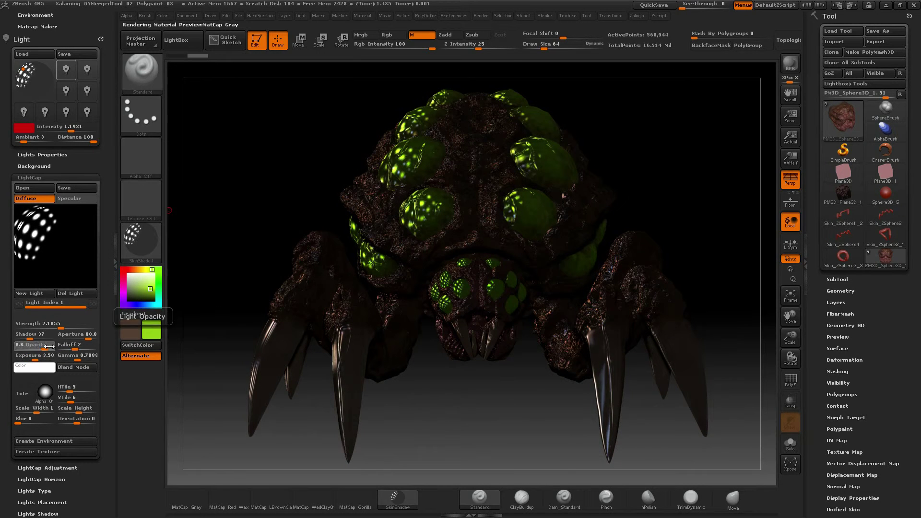
left_click(39, 336)
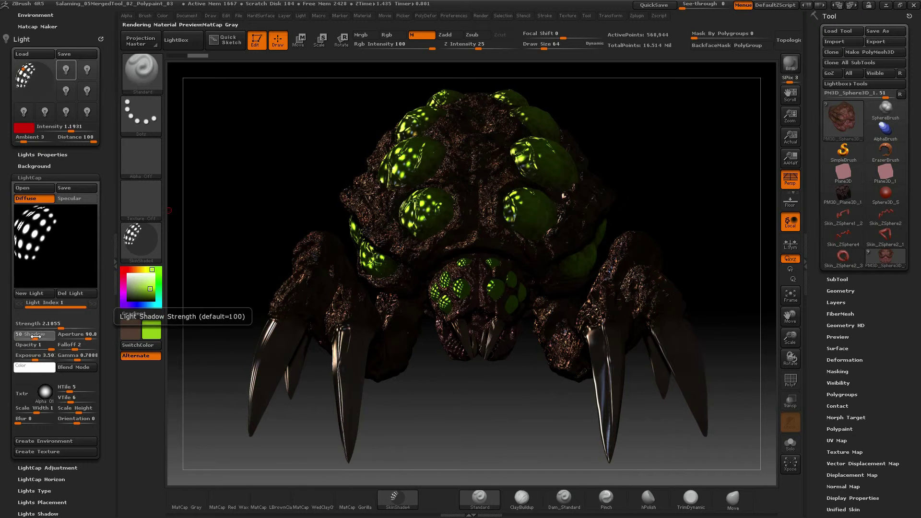
left_click_drag(49, 337, 77, 349)
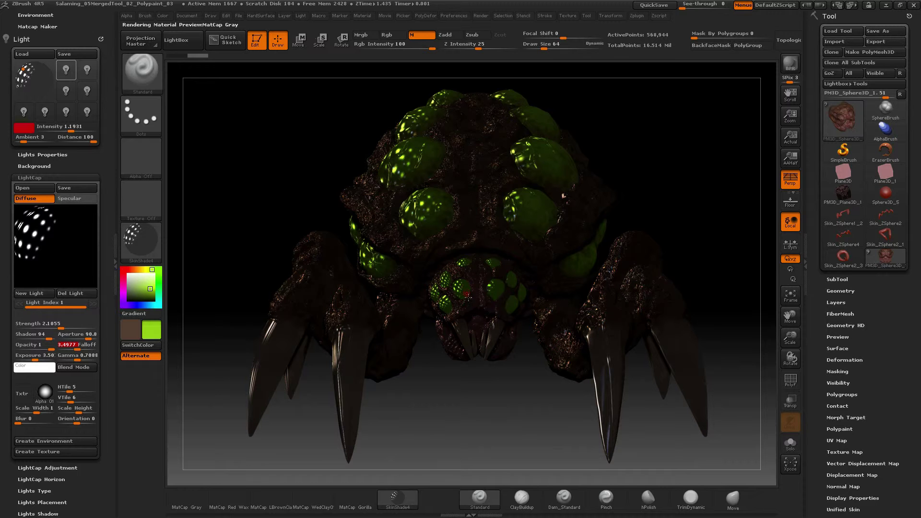
Apply Texture 02 to the LightCap light and reset its horizontal and vertical tiling to 1
left_click(24, 393)
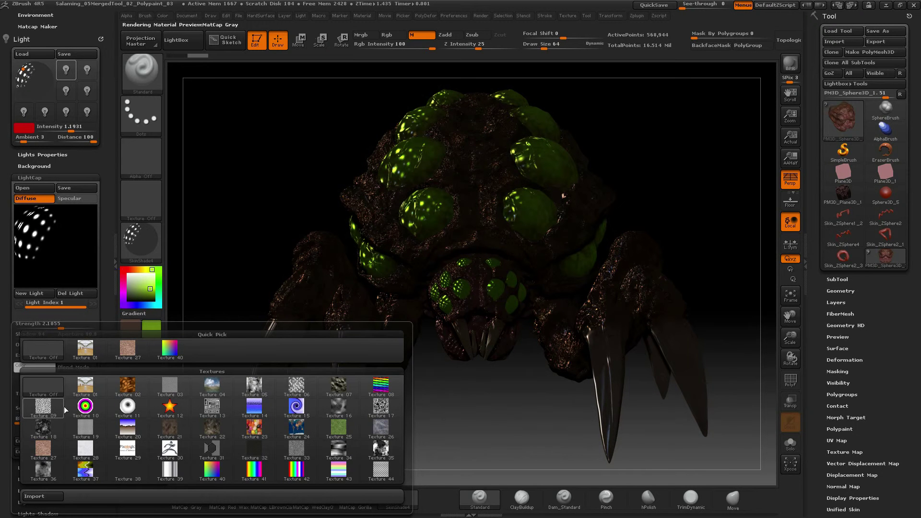
left_click(127, 386)
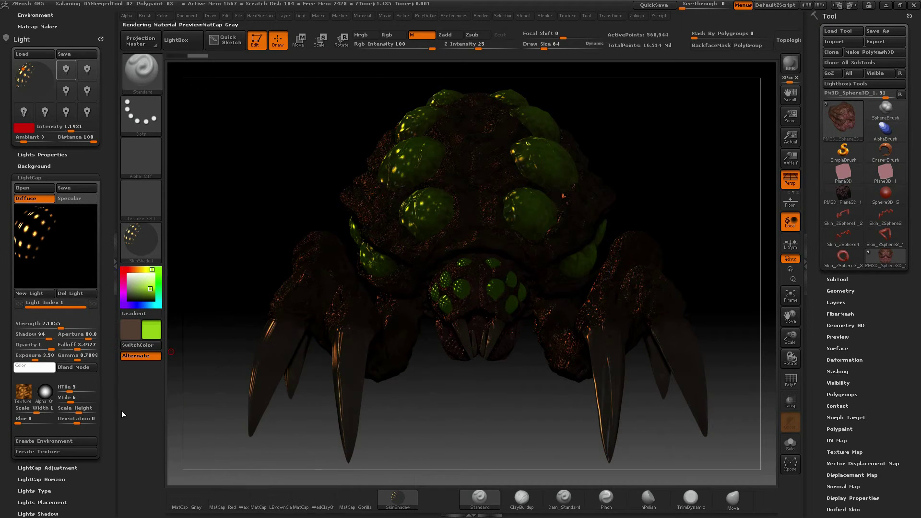
left_click_drag(70, 402, 56, 387)
Replace the LightCap light's alpha with the square Alpha 28
left_click(45, 392)
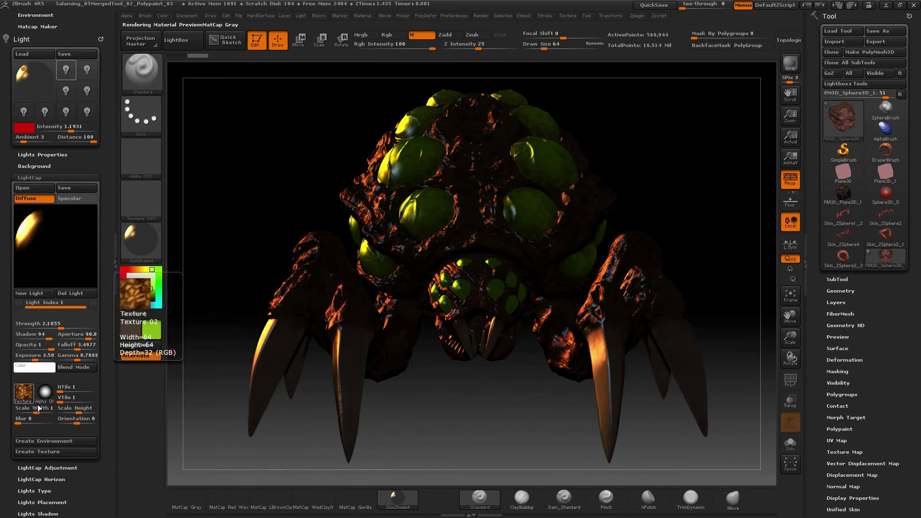
left_click(45, 392)
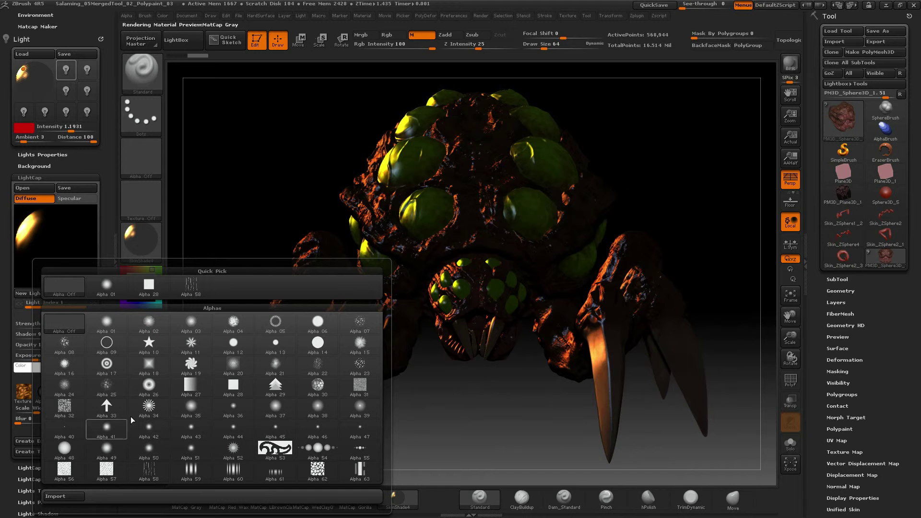
left_click(234, 386)
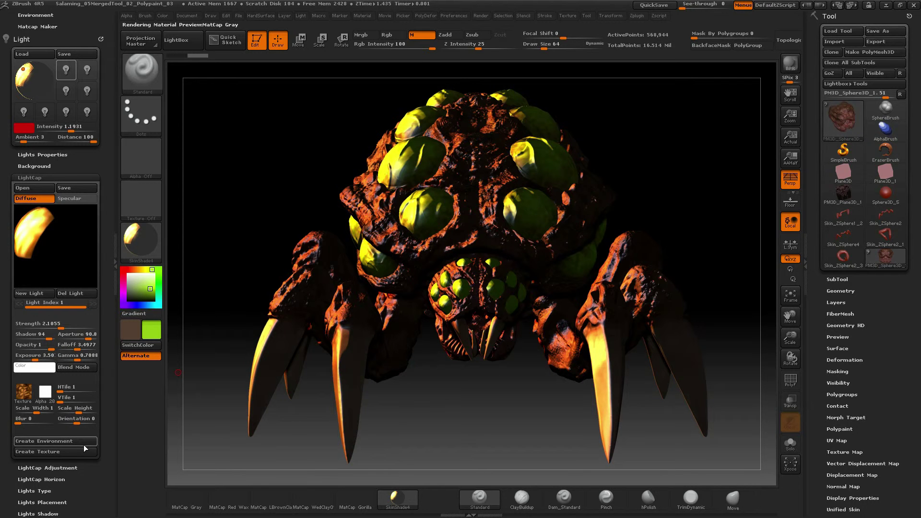
Switch the LightCap preview to specular mode and lower the light's strength to 0.7705
mouse_move(67, 211)
left_click(63, 178)
left_click(37, 179)
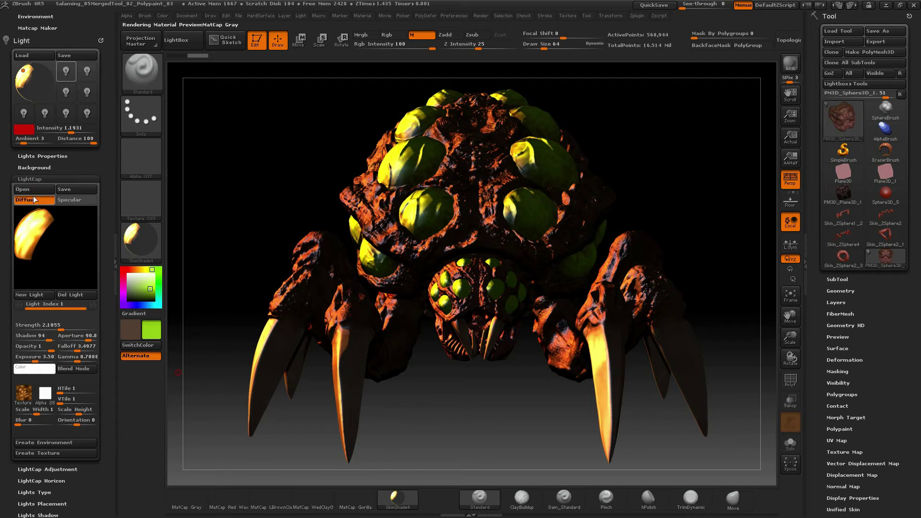
left_click(68, 200)
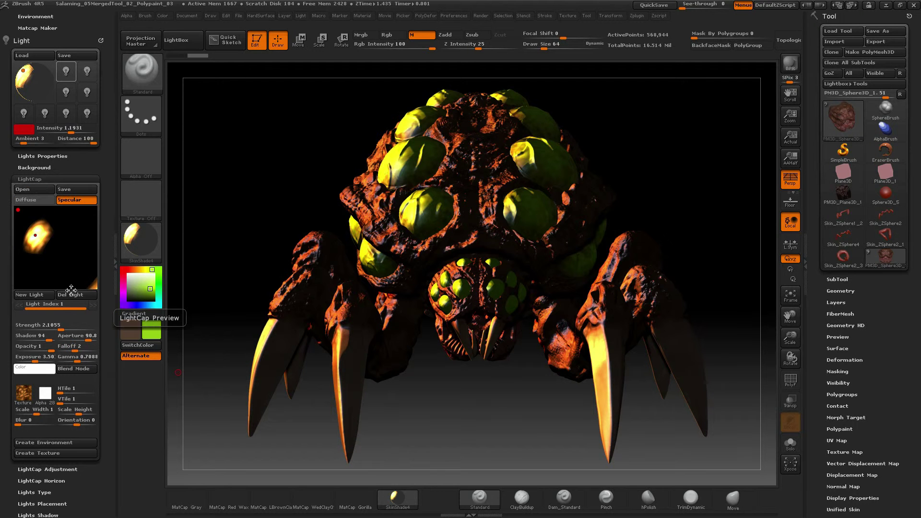
mouse_move(61, 332)
left_mouse_down()
mouse_move(73, 329)
mouse_move(30, 330)
mouse_move(53, 330)
left_mouse_up()
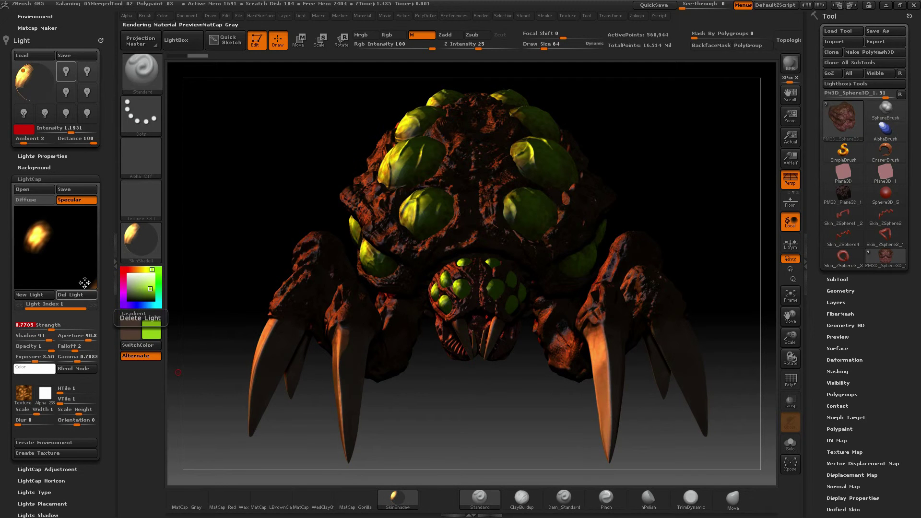
Examine the LightCap Adjustment, LightCap Horizon and Lights Type settings
left_click(50, 180)
left_click(66, 191)
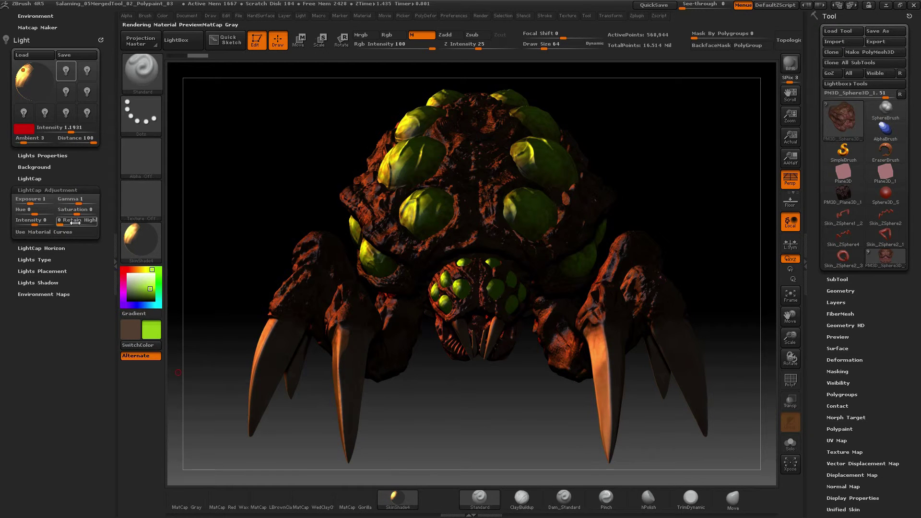
left_click(71, 191)
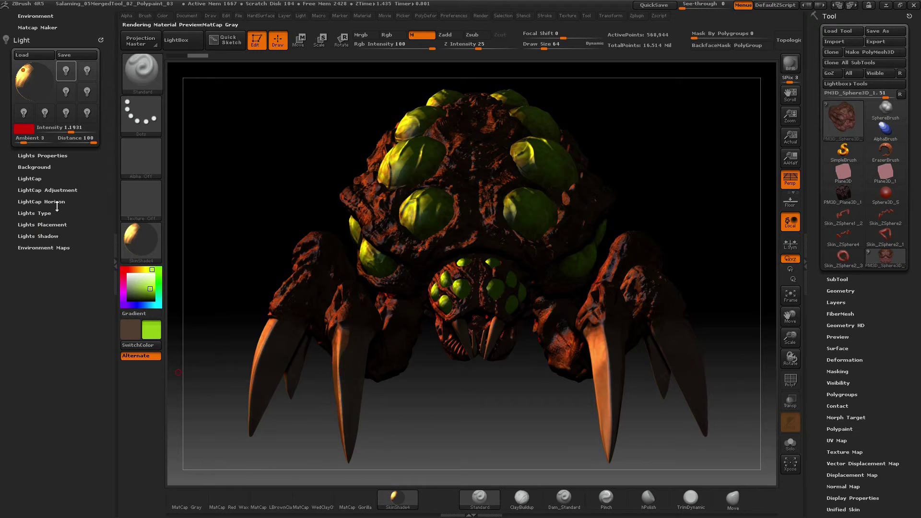
left_click(61, 202)
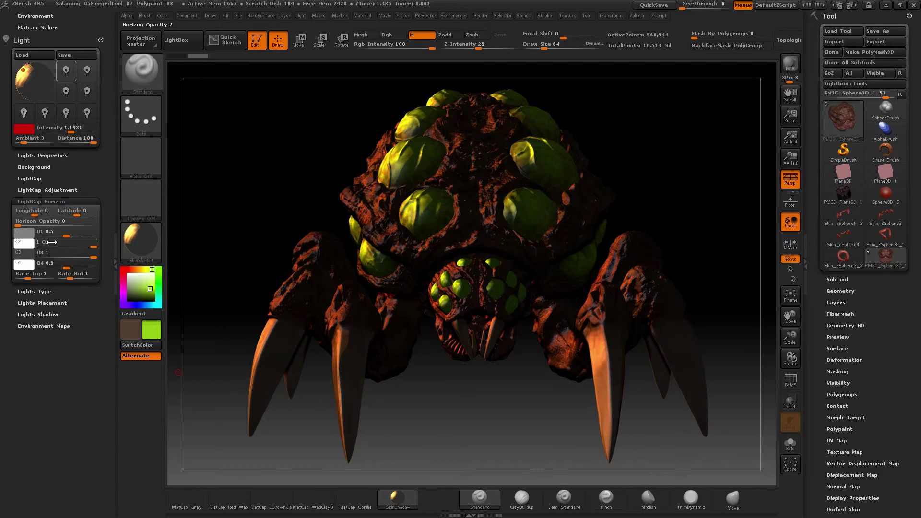
left_click(62, 202)
left_click(47, 209)
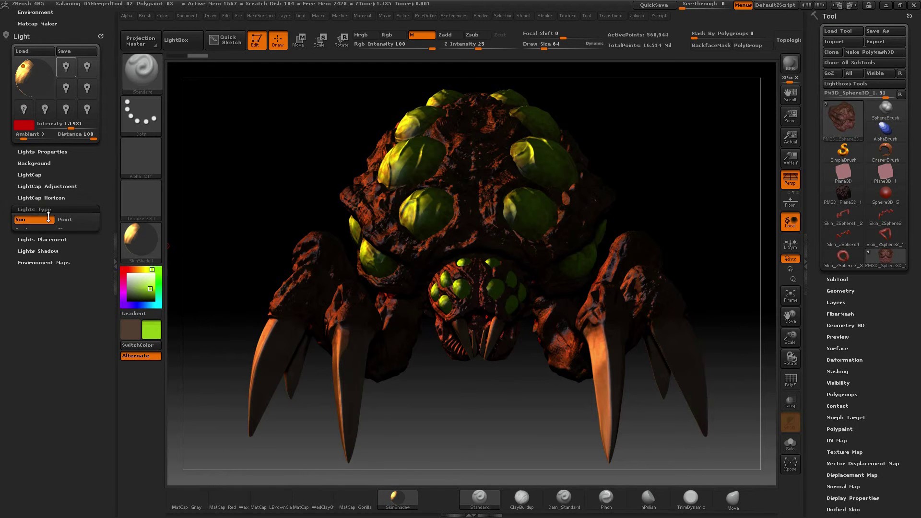
Switch the first standard light back on and set the LightCap light's strength to 0
left_click(66, 67)
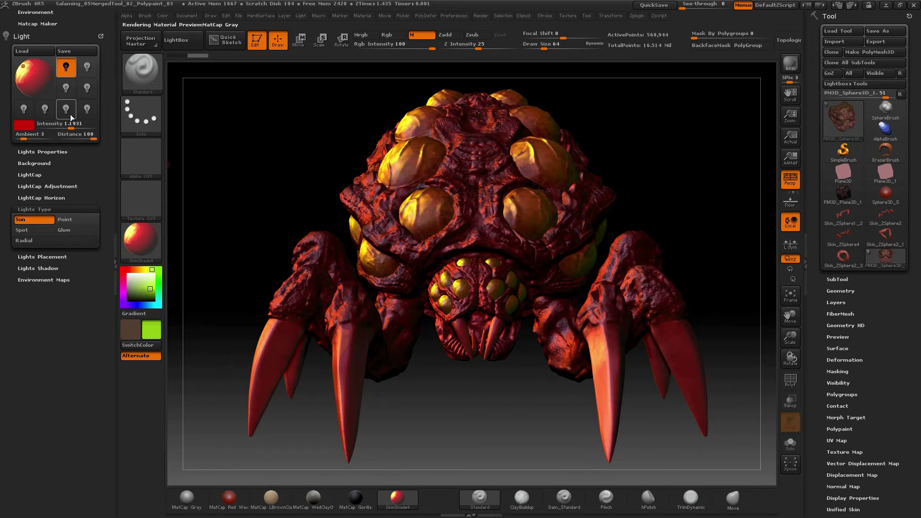
left_click(42, 175)
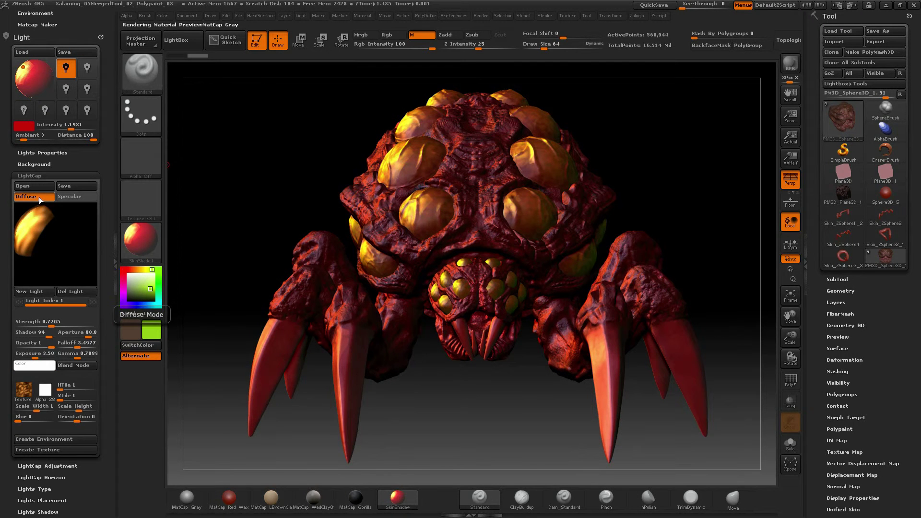
left_click_drag(51, 326, 15, 326)
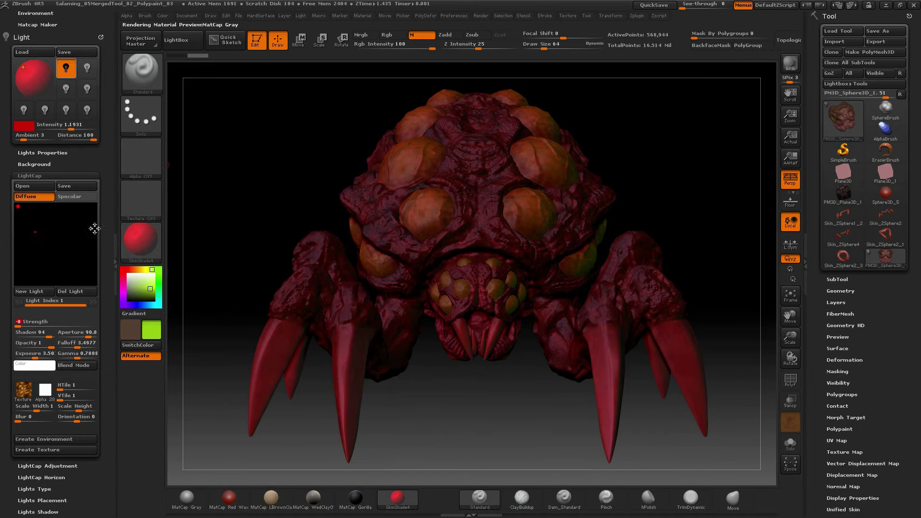
Change the first standard light's colour from red to white
left_click(29, 127)
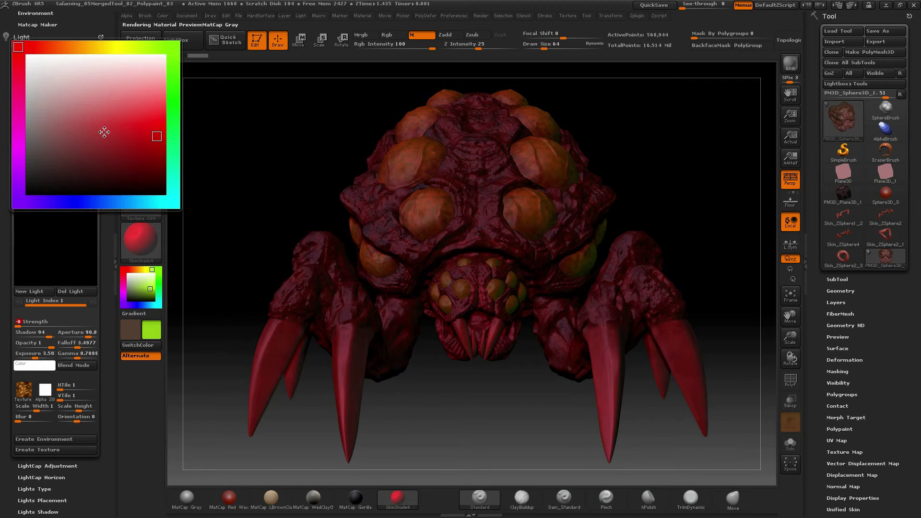
left_click(31, 58)
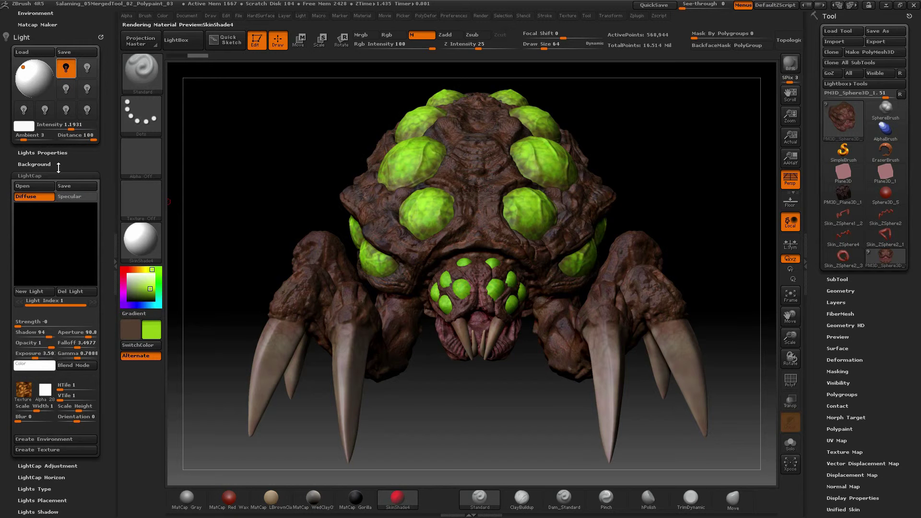
left_click(59, 172)
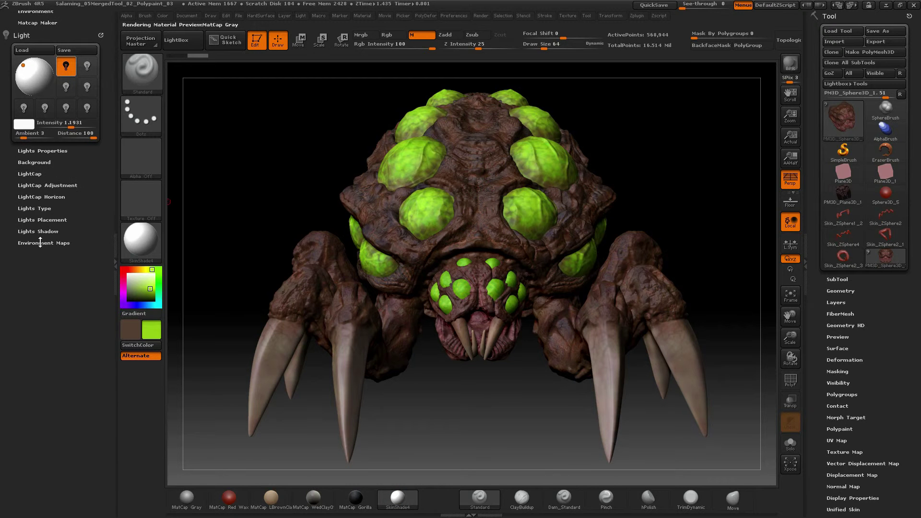
Try the Point, Spot and Glow types on the first standard light and raise its intensity to 4.6226
left_click(46, 209)
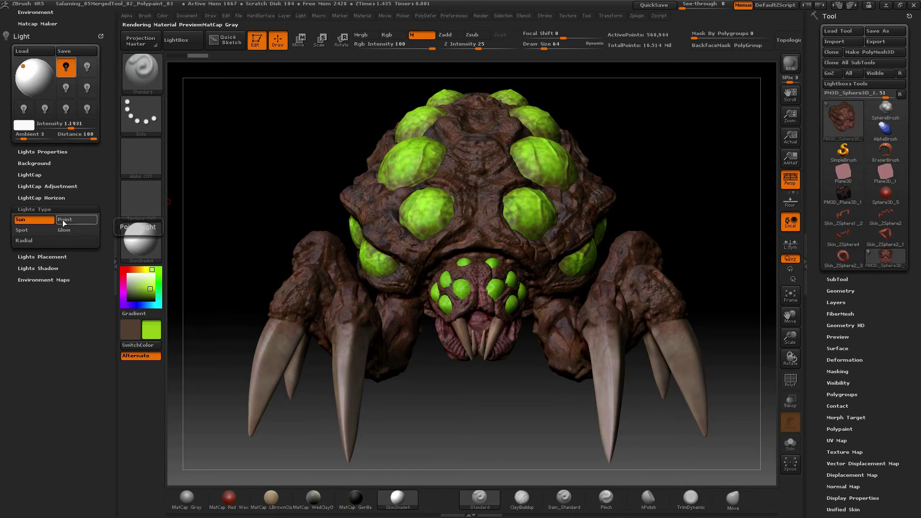
left_click(66, 220)
left_click(38, 232)
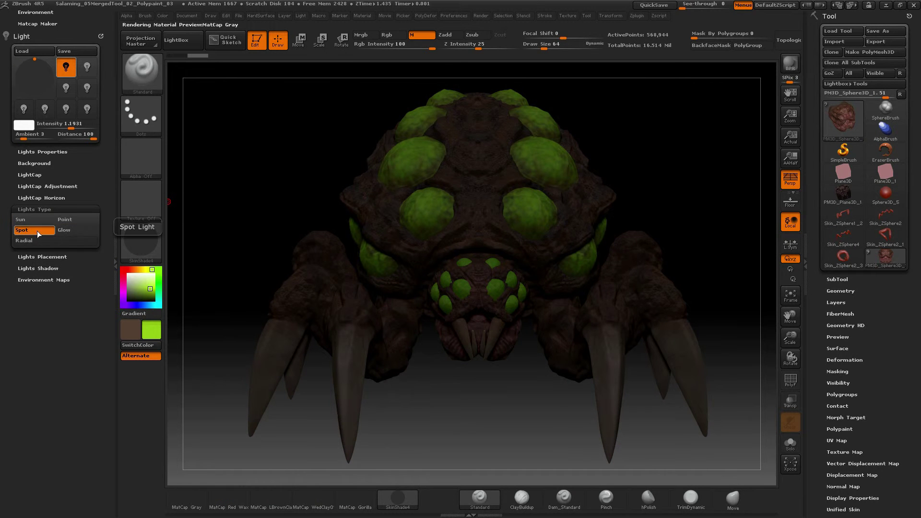
left_click(79, 230)
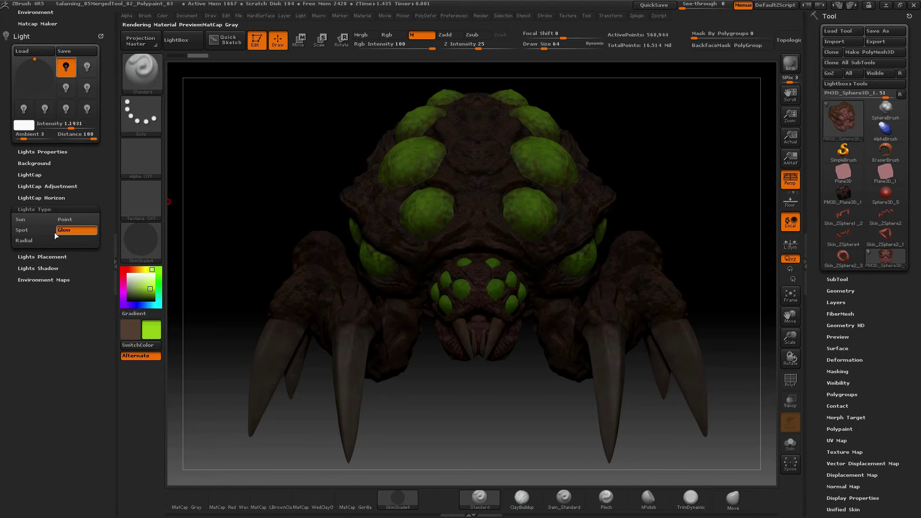
left_click_drag(70, 126, 84, 129)
left_click(39, 232)
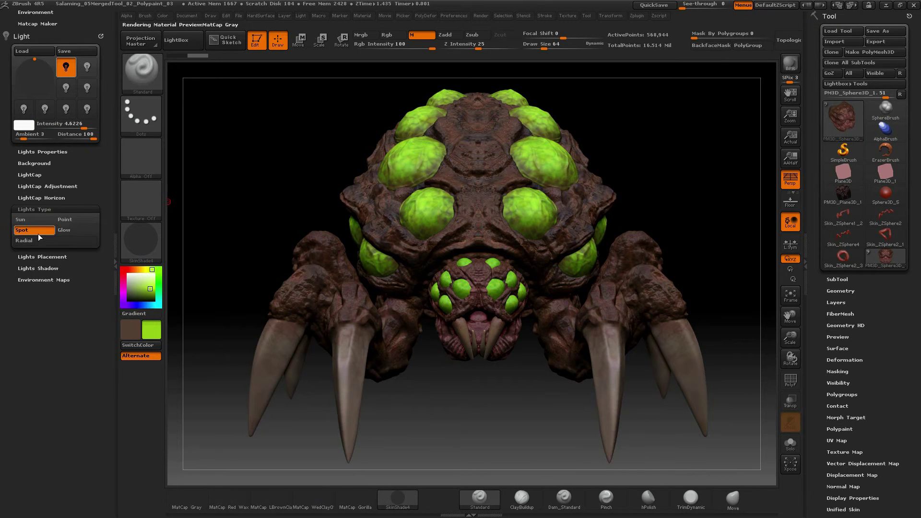
Compare the Point, Sun and Spot light types and enable Radial on the spot light
left_click(66, 219)
left_click(33, 219)
left_click(45, 229)
left_click(49, 241)
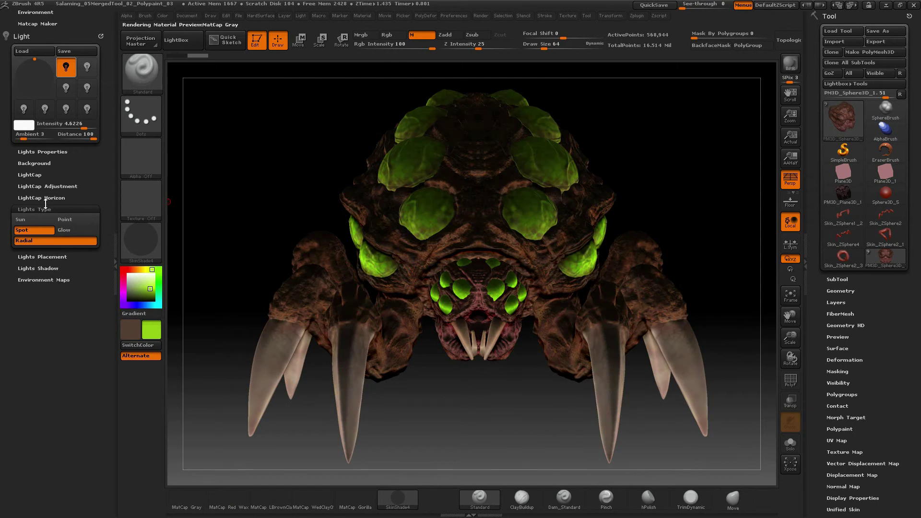
Switch the radial light to Sun, move it lower and closer to the preview sphere's centre, and set its intensity to 1.5045
left_click(36, 218)
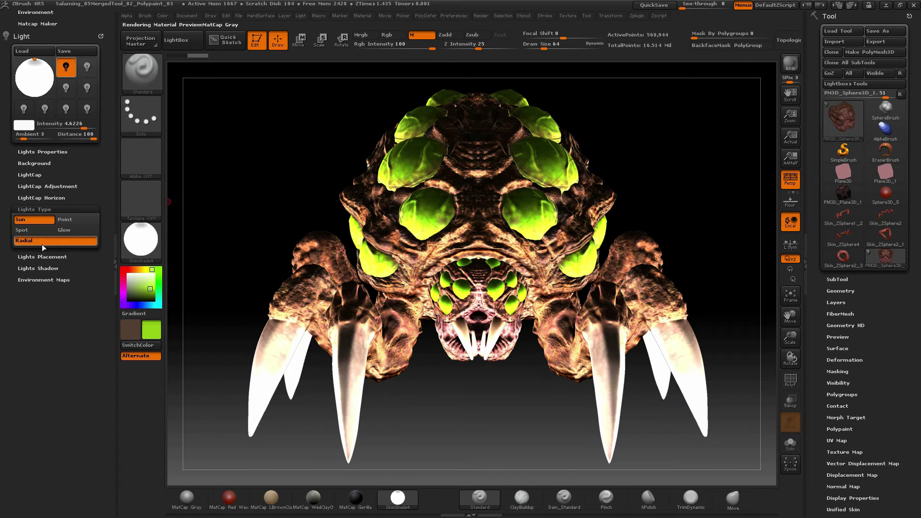
left_click_drag(35, 62, 26, 75)
mouse_move(77, 126)
left_mouse_down()
mouse_move(58, 125)
mouse_move(73, 126)
left_mouse_up()
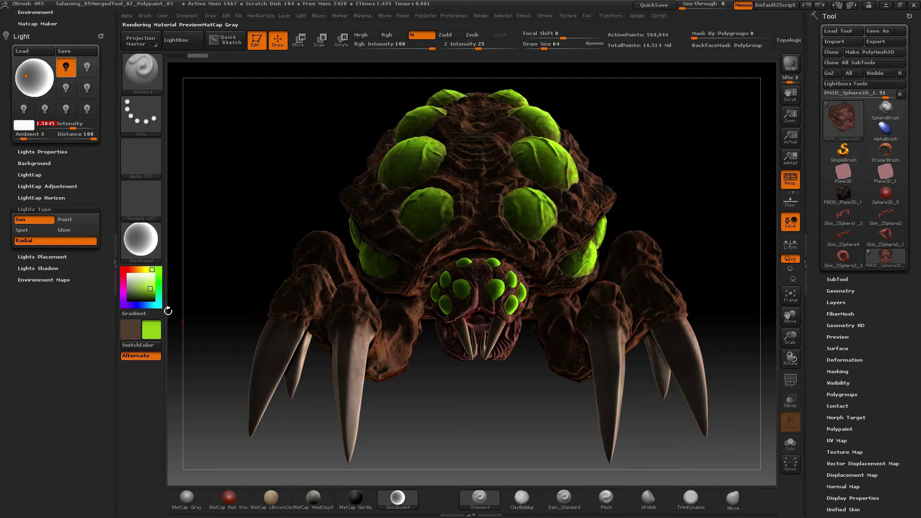
Examine the Lights Placement, Lights Shadow and Environment Maps settings
left_click(42, 256)
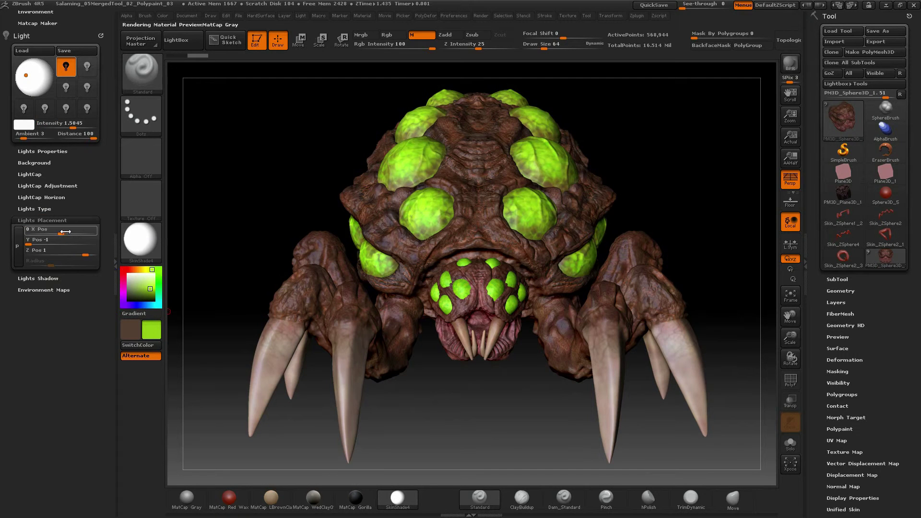
left_click(60, 278)
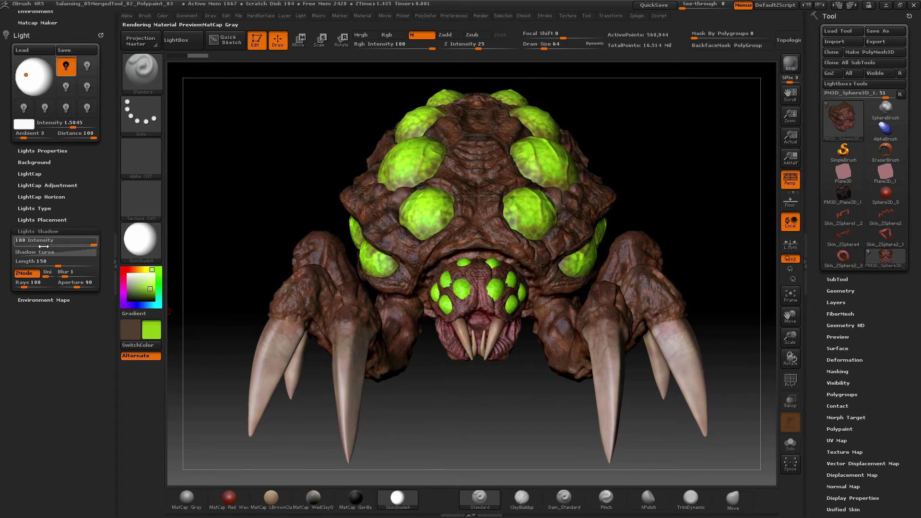
left_click(55, 300)
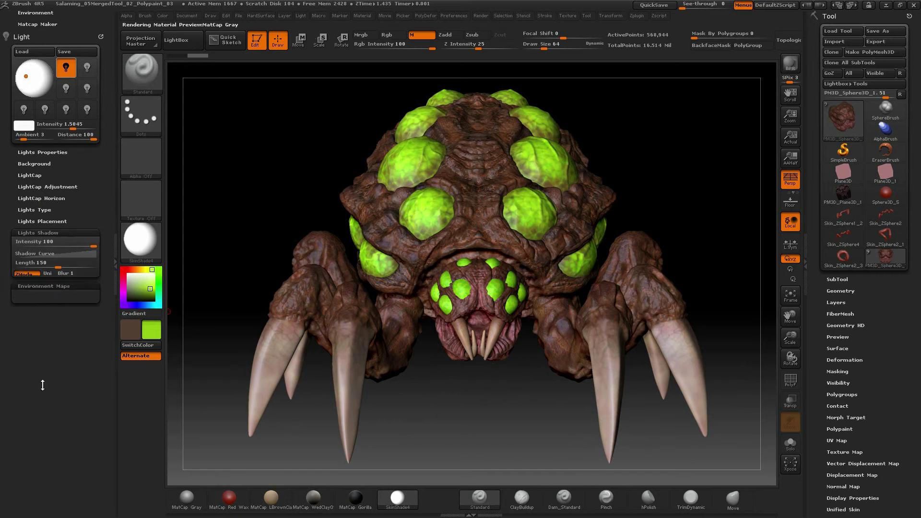
mouse_move(41, 265)
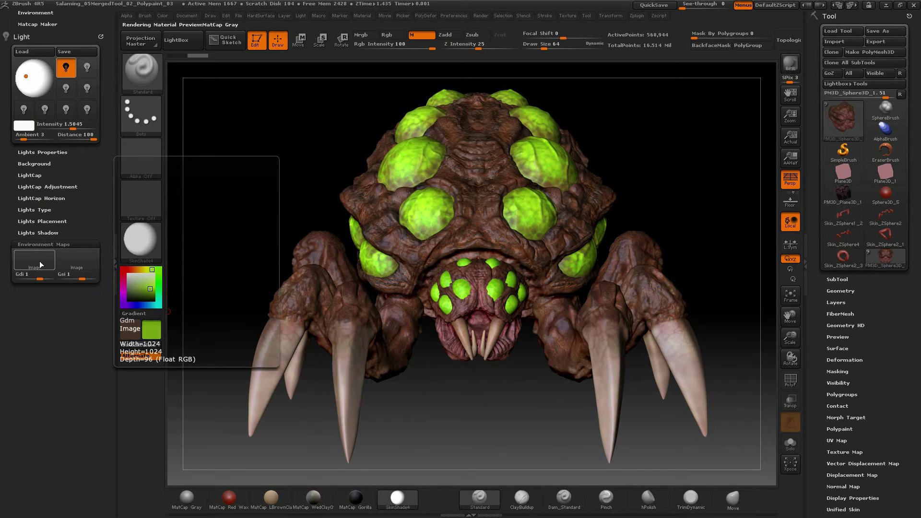
mouse_move(80, 267)
left_click(44, 244)
Look over the SkinShade4 material's settings and collapse its modifiers
scroll(72, 240, "up", 5)
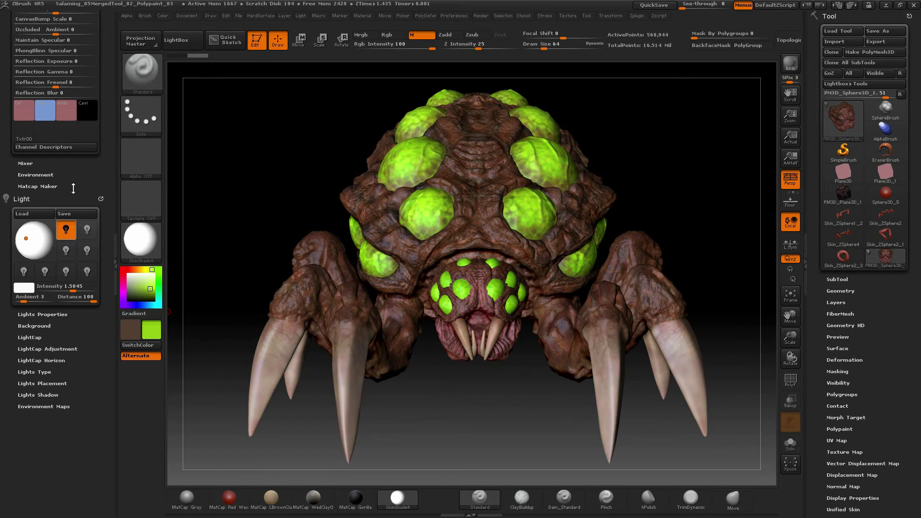
scroll(86, 177, "up", 10)
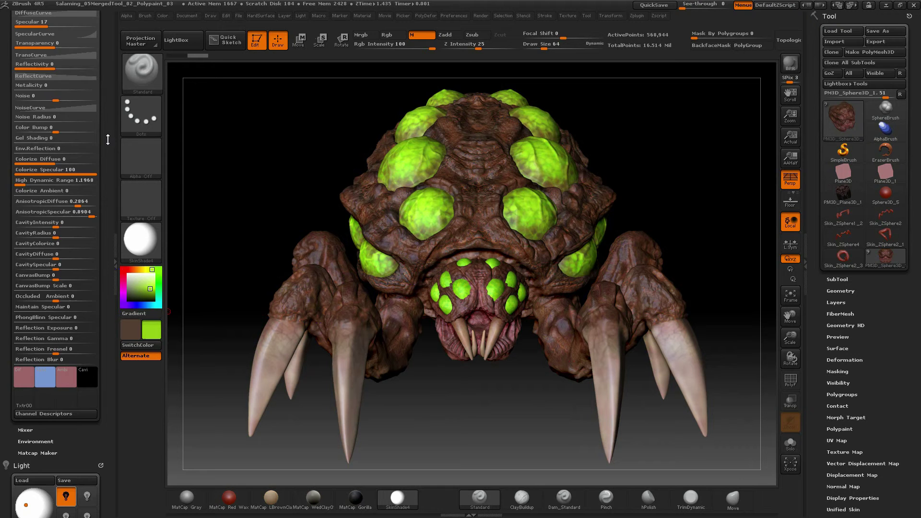
scroll(106, 153, "up", 2)
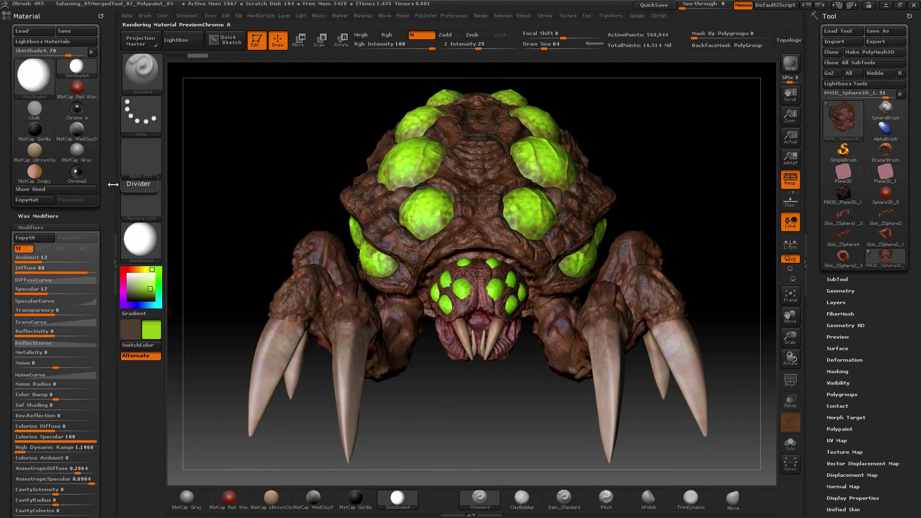
scroll(105, 115, "down", 3)
scroll(64, 151, "up", 6)
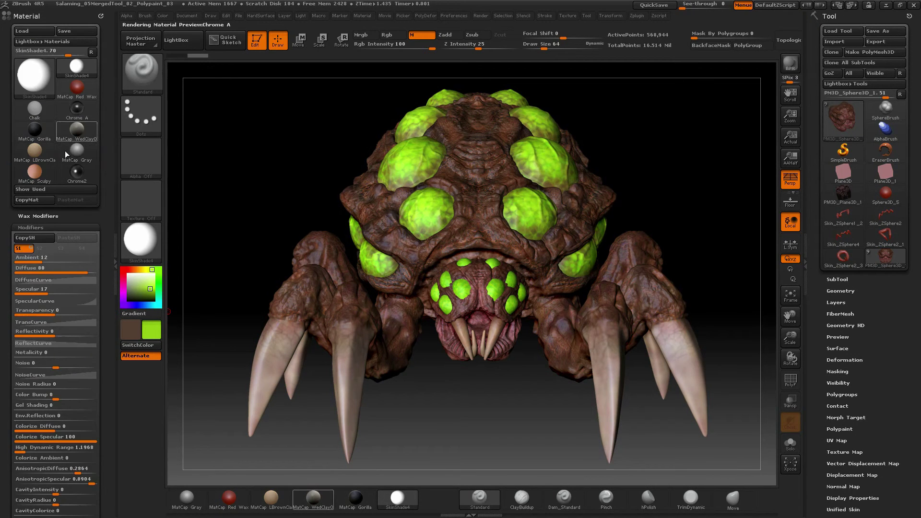
left_click(54, 228)
scroll(85, 241, "down", 2)
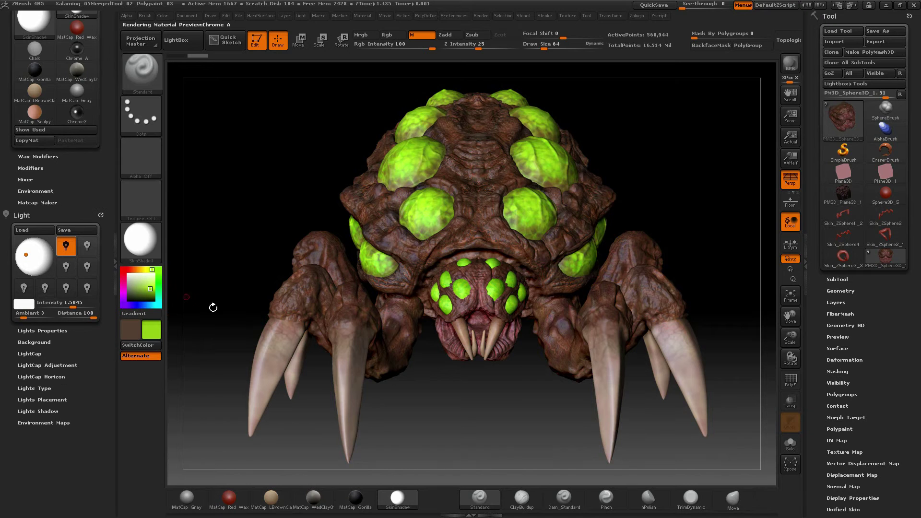
Load the light preset ZLights_Radial_White_01.ZLI from the Light folder inside the Render folder
left_click(30, 234)
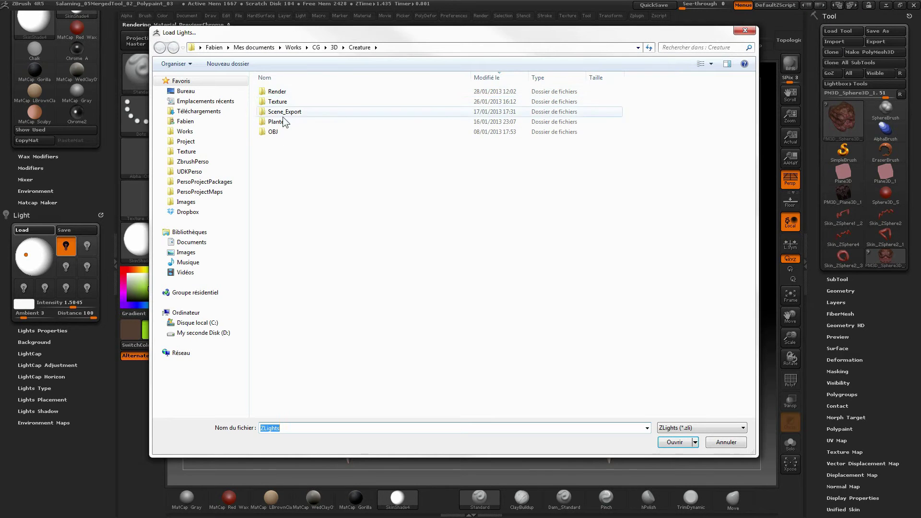
double_click(289, 91)
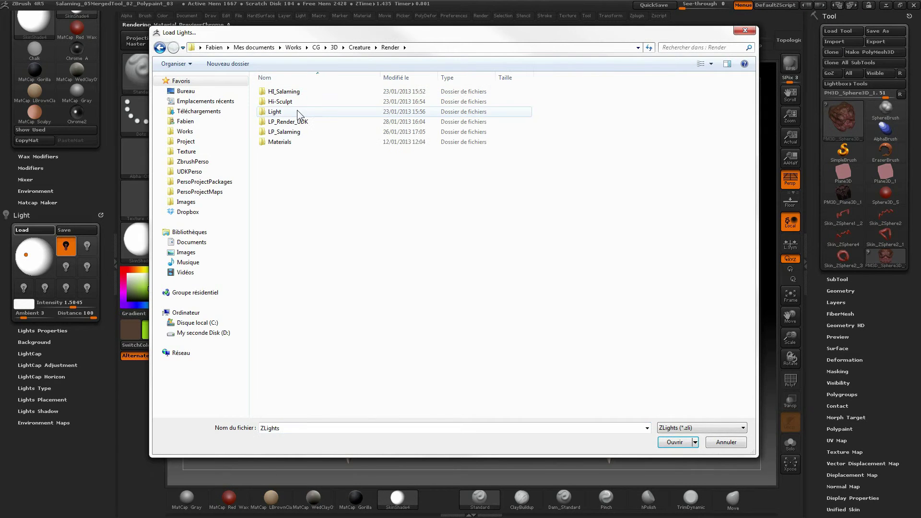
double_click(298, 112)
left_click(304, 91)
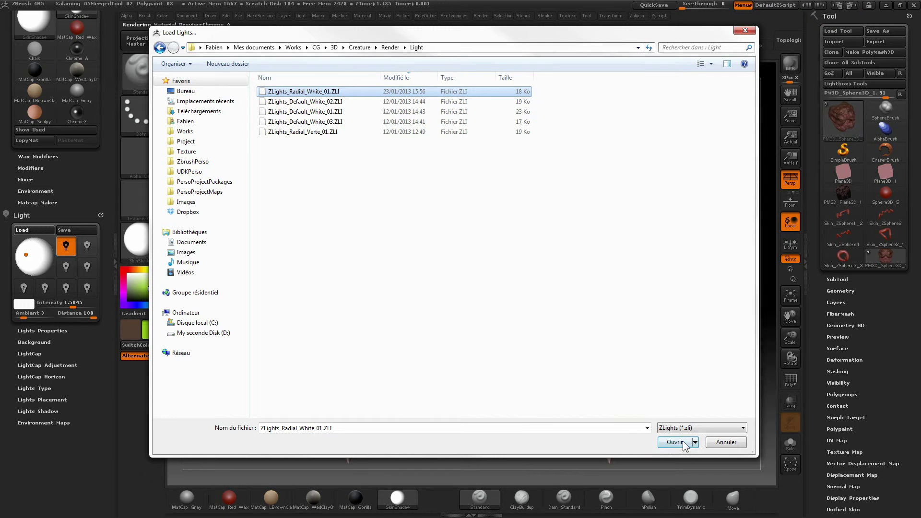
left_click(677, 442)
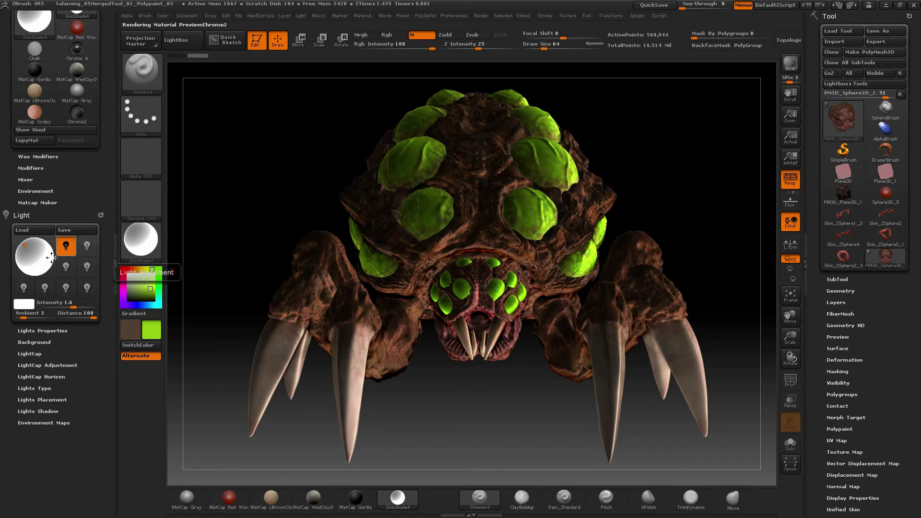
Turn off Radial on the loaded light, leaving it as a plain Sun light
left_click(34, 388)
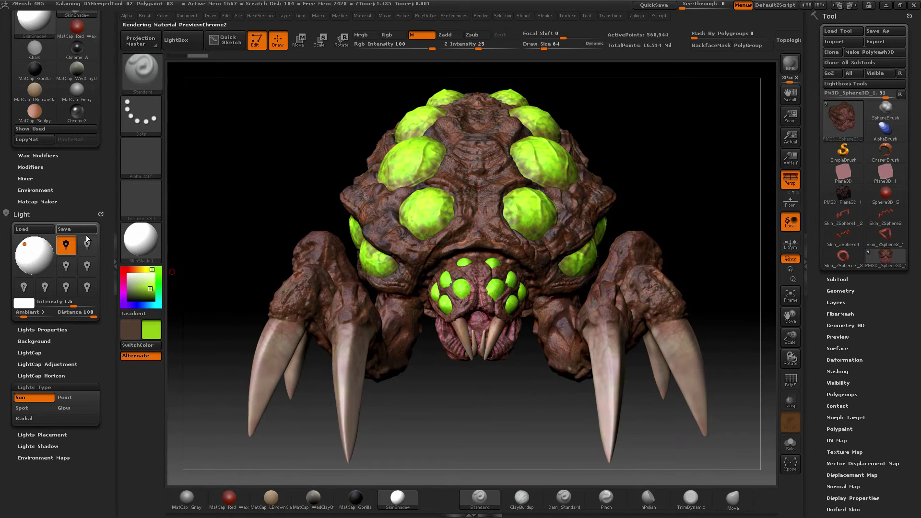
left_click(66, 246)
left_click(67, 245)
left_click(40, 229)
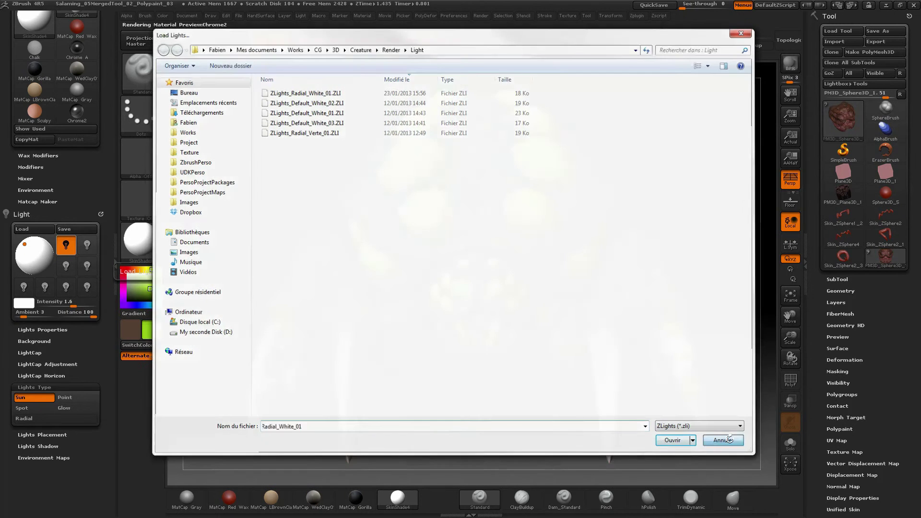
left_click(724, 440)
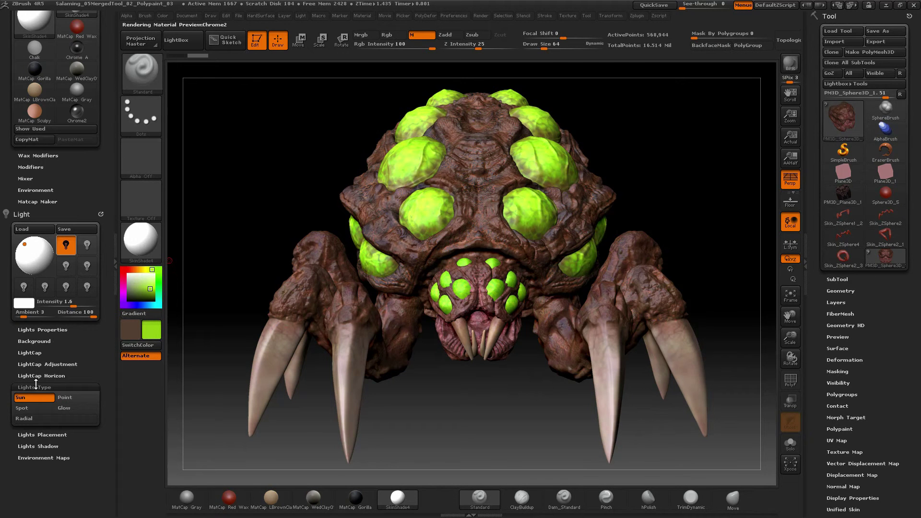
left_click(52, 386)
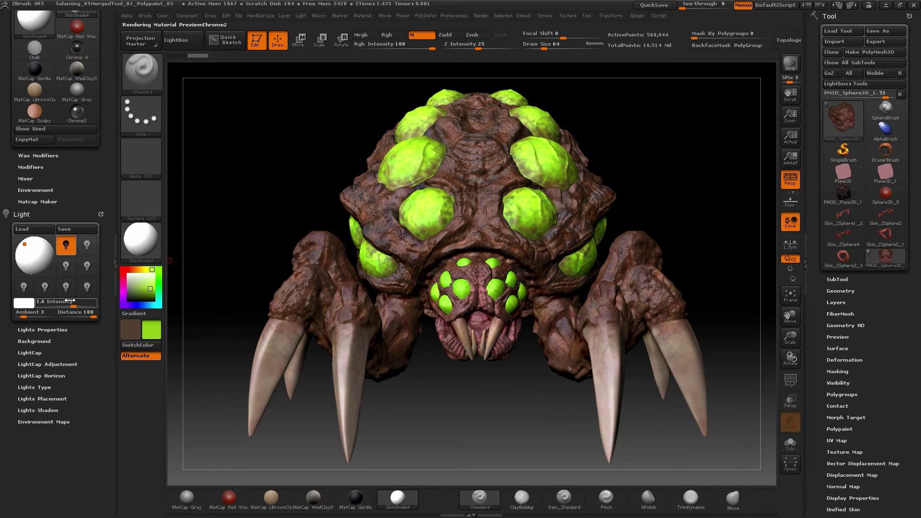
Try the light presets ZLights_Default_White_02.ZLI and ZLights_Default_White_01.ZLI on the creature
left_click(30, 230)
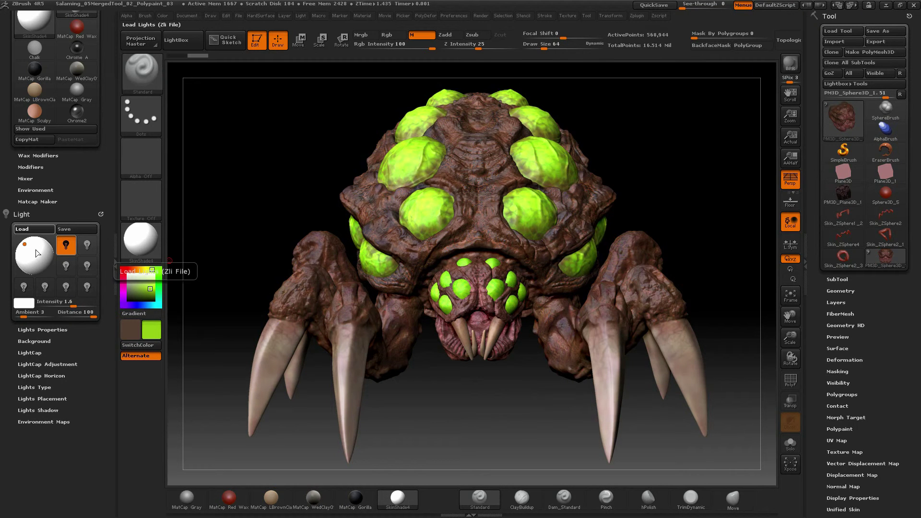
double_click(344, 106)
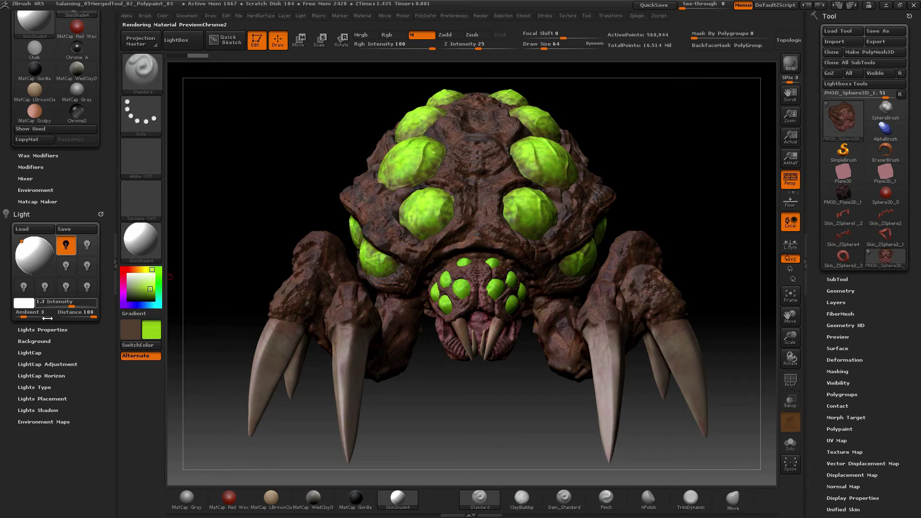
left_click(26, 229)
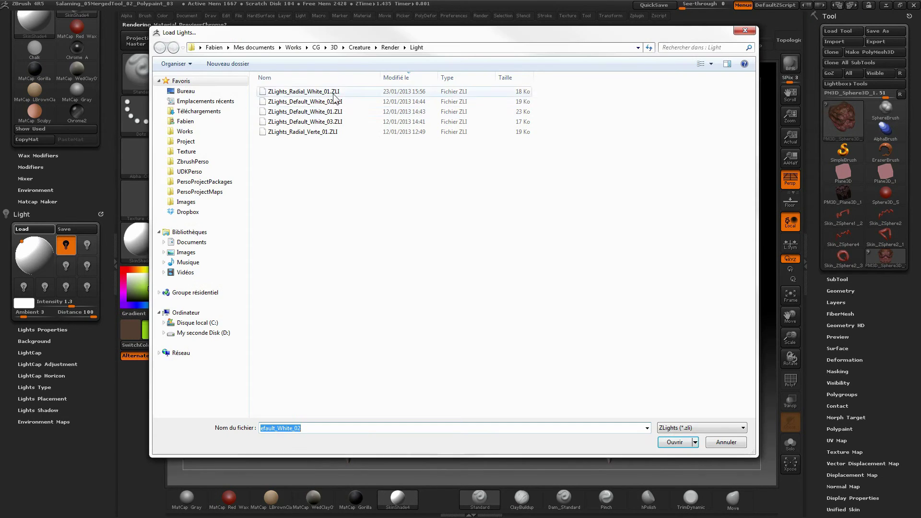
double_click(343, 112)
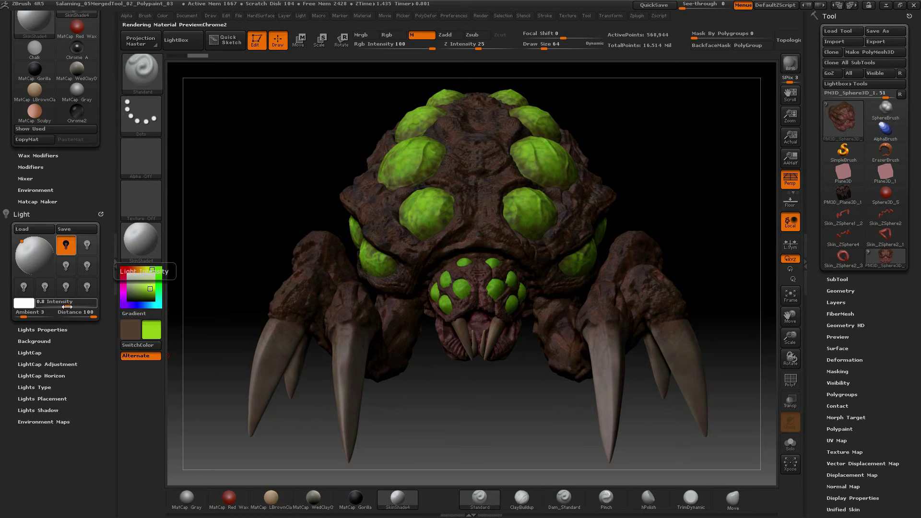
Load the light preset ZLights_Default_White_03.ZLI
left_click(40, 231)
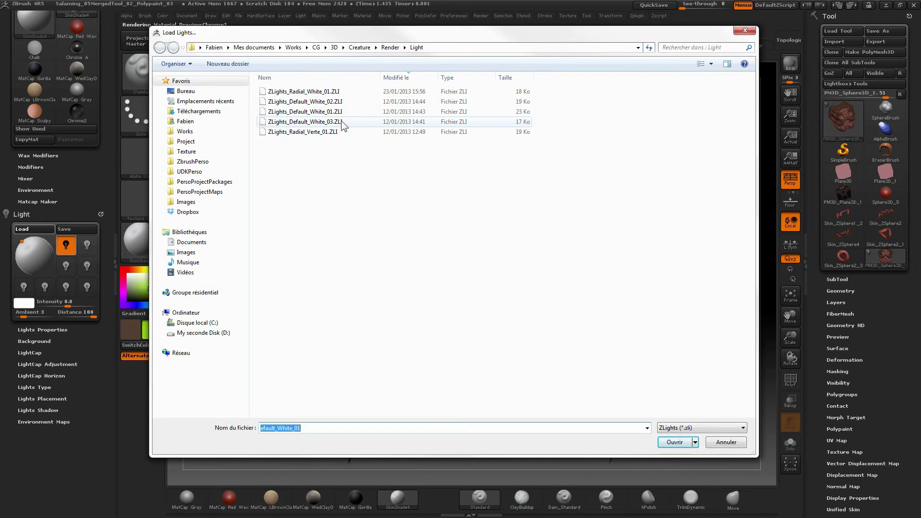
left_click(346, 122)
left_click(675, 441)
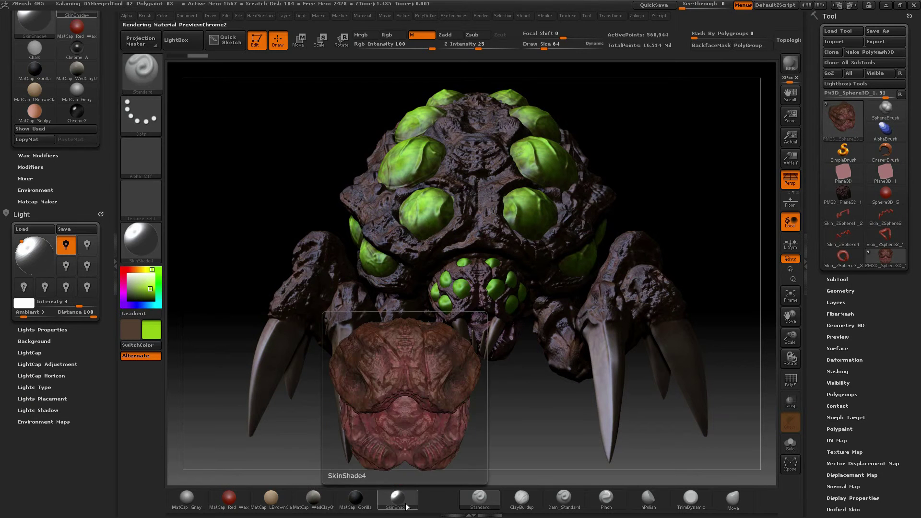
Examine the SkinShade4 material's Wax Modifiers and its shader modifiers such as Ambient, Diffuse and Specular
left_click_drag(110, 187, 109, 247)
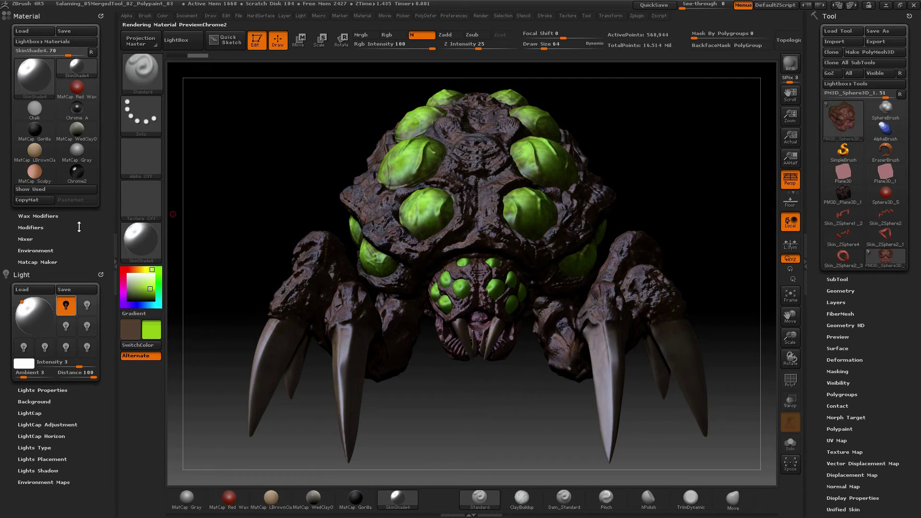
left_click(42, 227)
left_click_drag(99, 33, 113, 150)
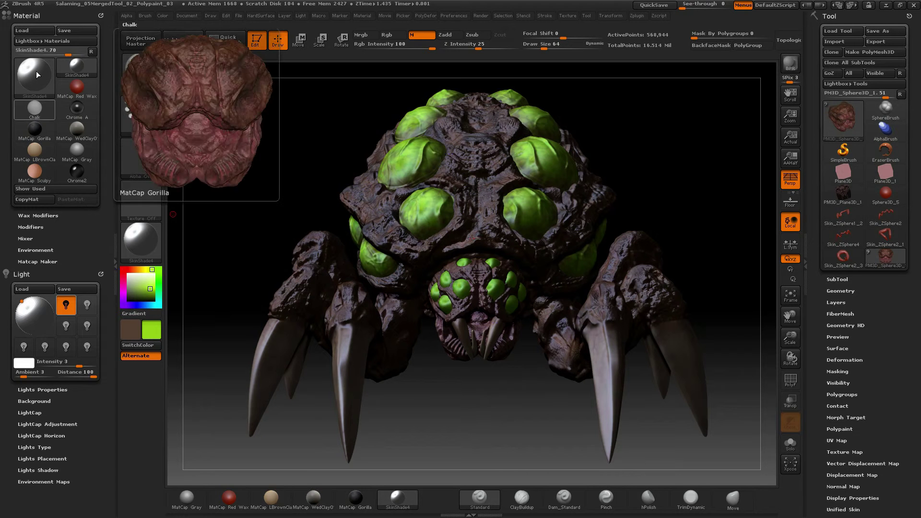
mouse_move(39, 81)
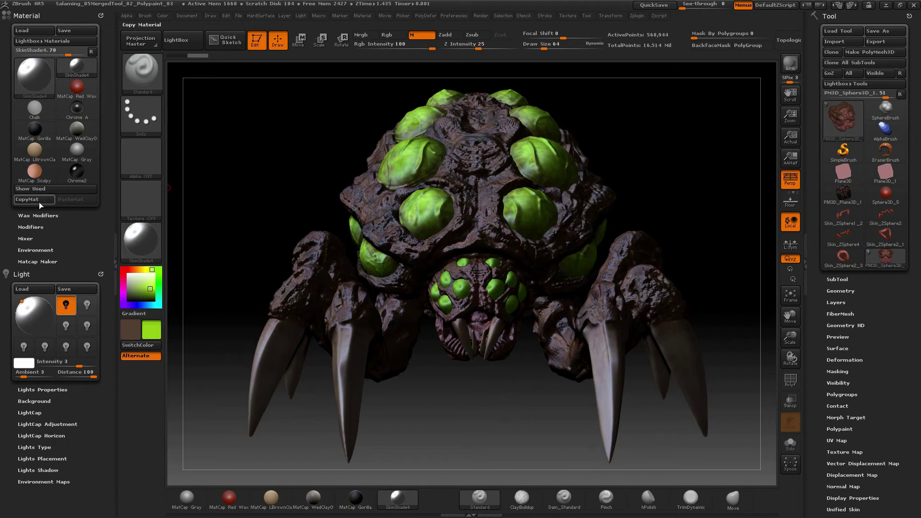
left_click(42, 215)
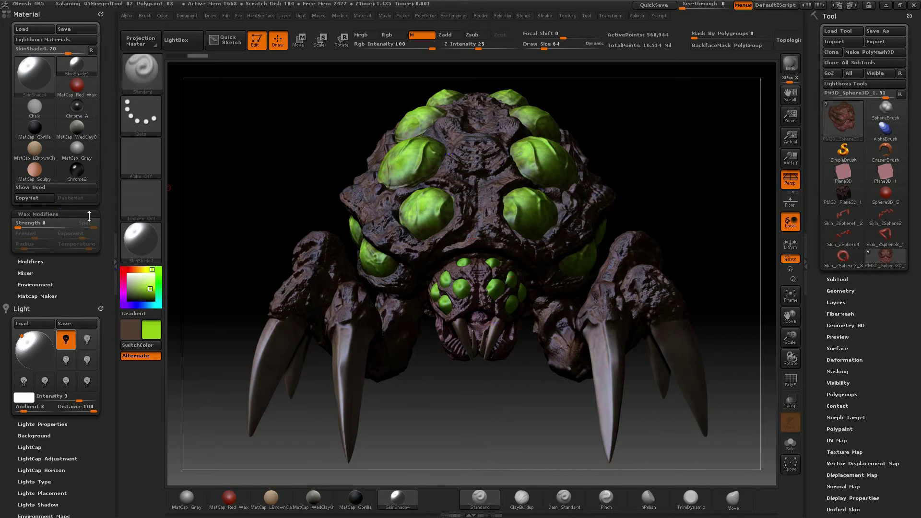
left_click(58, 214)
left_click(35, 227)
scroll(106, 130, "up", 2)
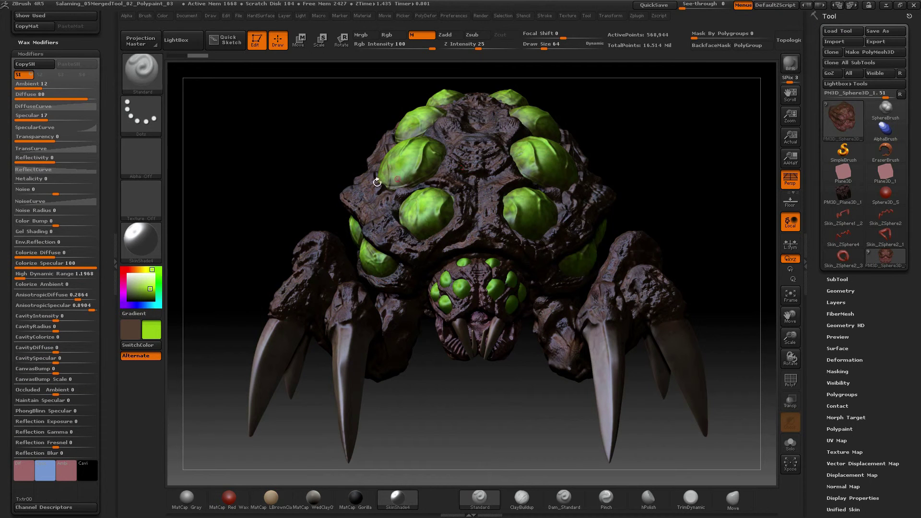
Set the SkinShade4 material's Ambient to 5, Diffuse to 75 and Specular to 32
left_click_drag(51, 87, 59, 115)
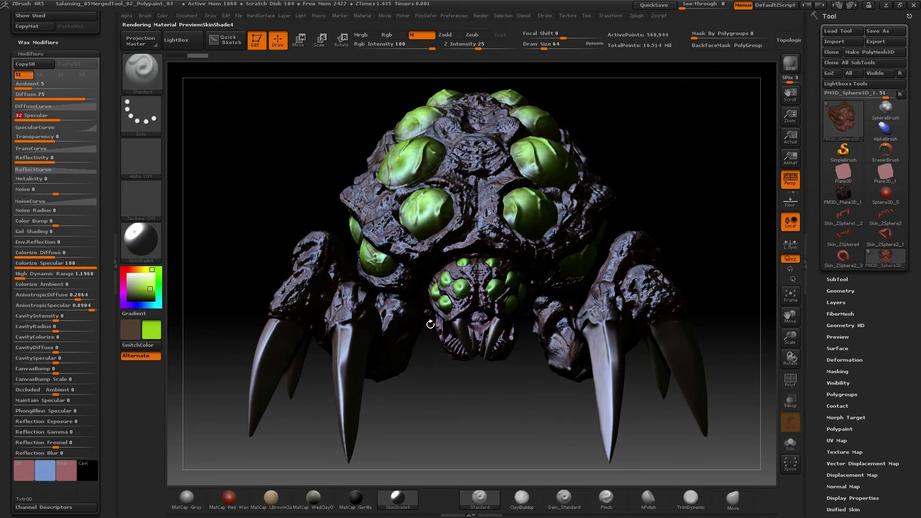
left_click(66, 55)
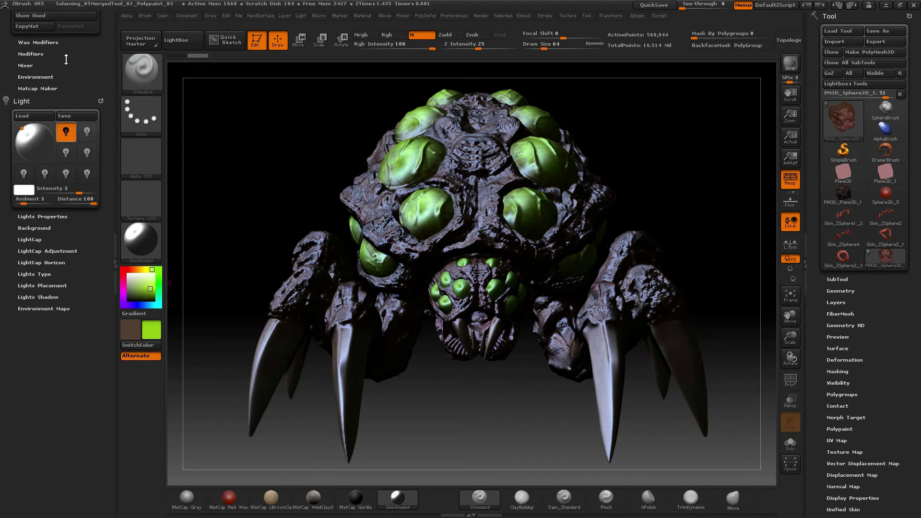
Examine the material's Mixer, Environment and Matcap Maker settings, including Vibrant Shadows And AO
left_click(30, 67)
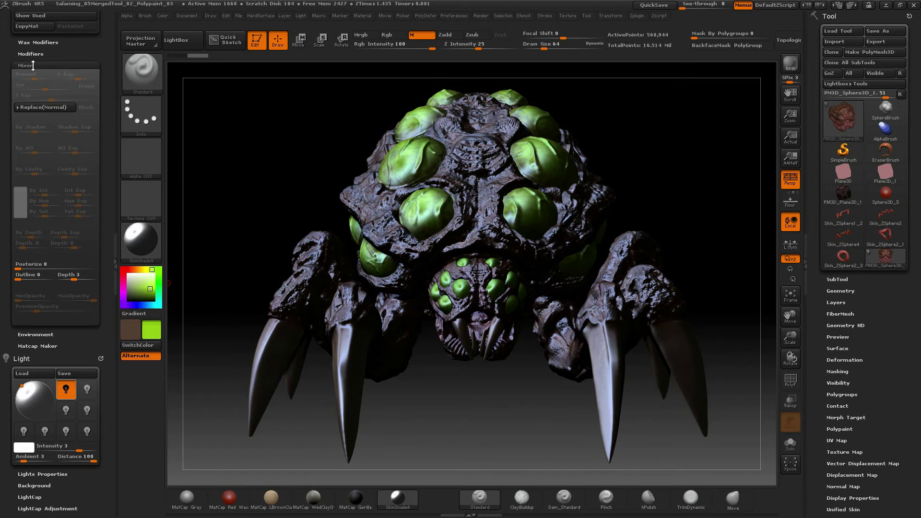
left_click(35, 66)
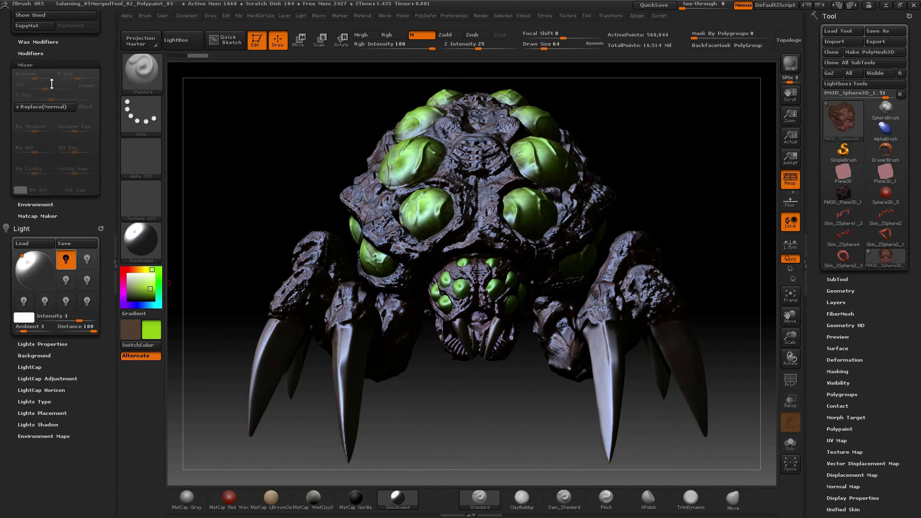
left_click(48, 77)
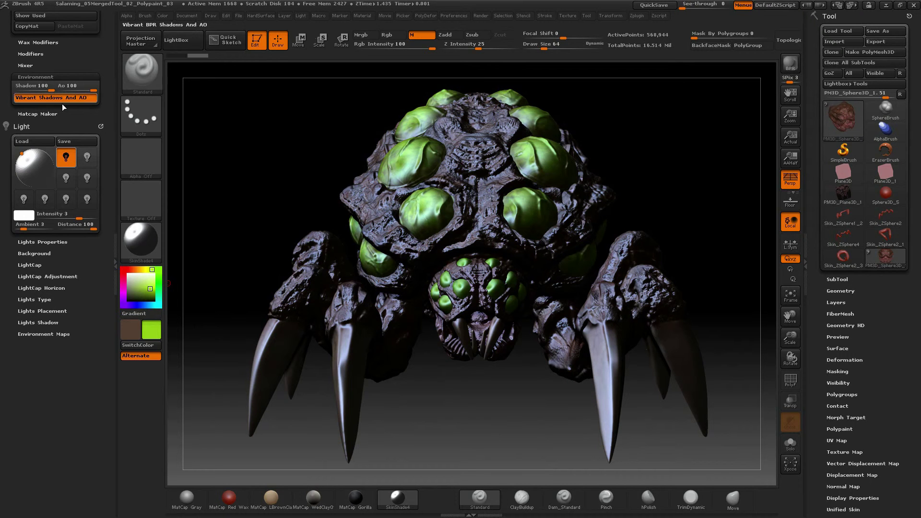
left_click(41, 77)
left_click(38, 88)
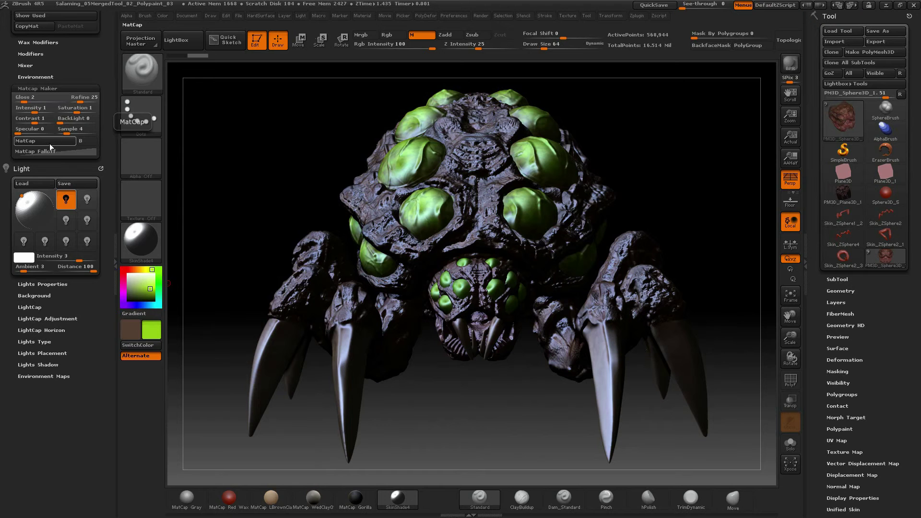
left_click(38, 88)
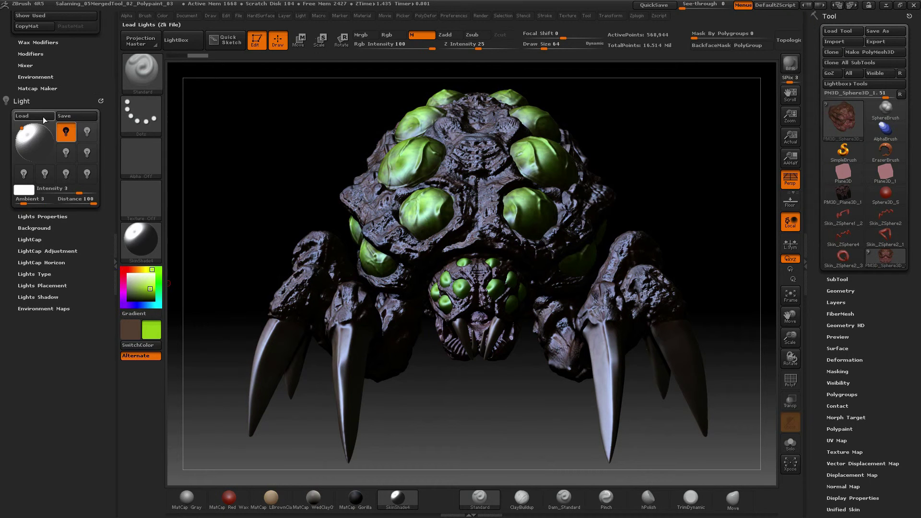
Load the light preset ZLights_Radial_Verte_01.ZLI onto the creature
left_click_drag(75, 85, 75, 94)
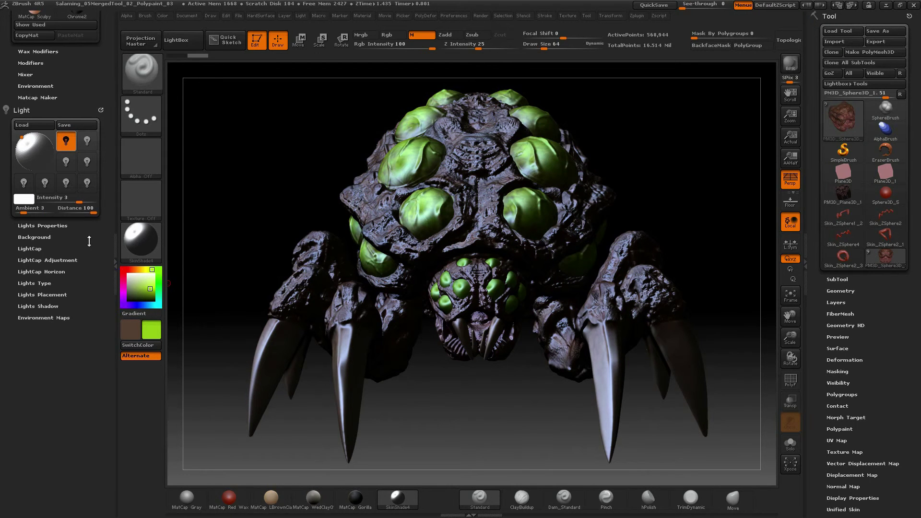
left_click(30, 126)
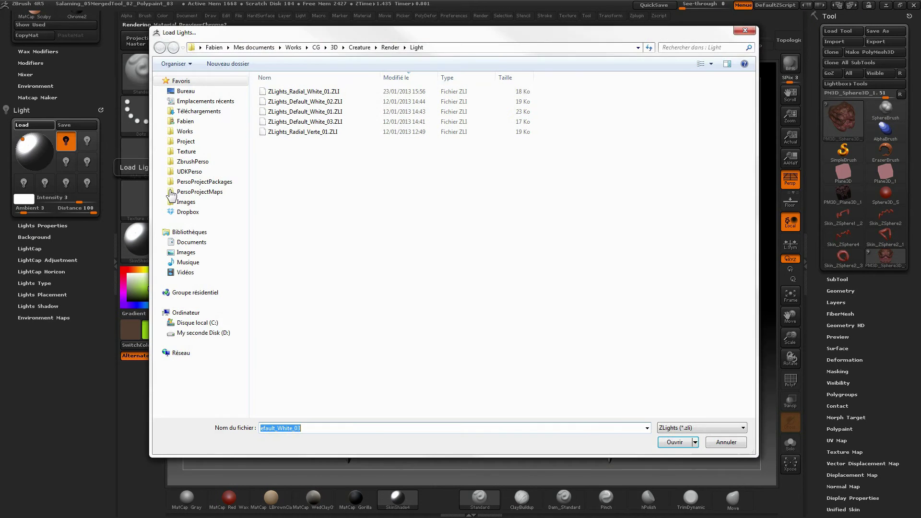
left_click(328, 132)
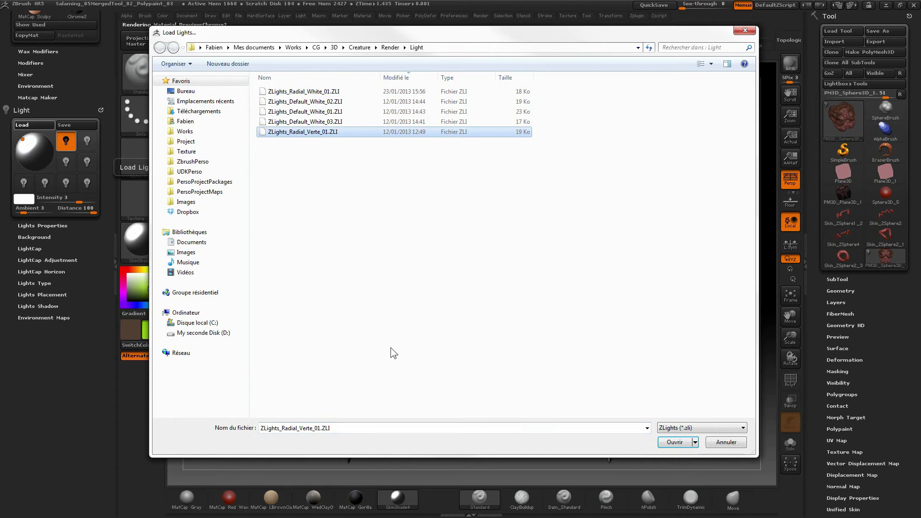
left_click(684, 443)
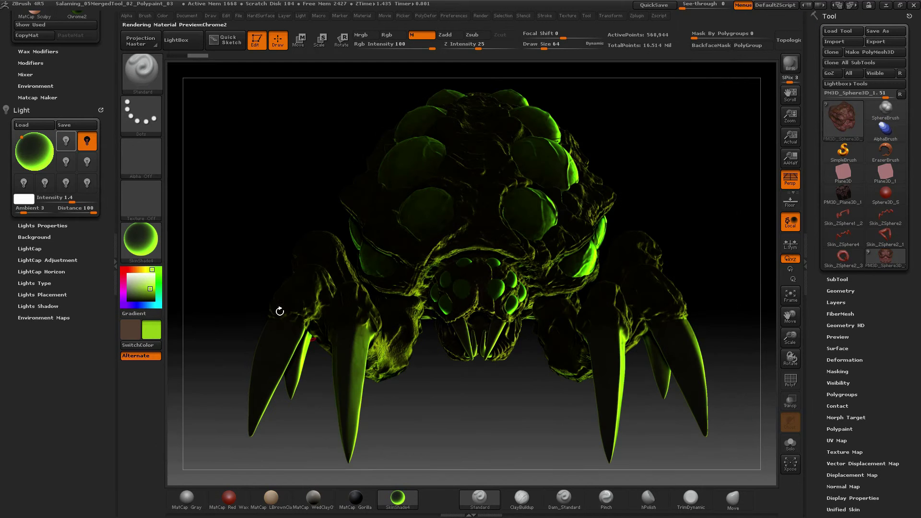
Check the green light's type settings, switching its Radial option off and back on
left_click(46, 283)
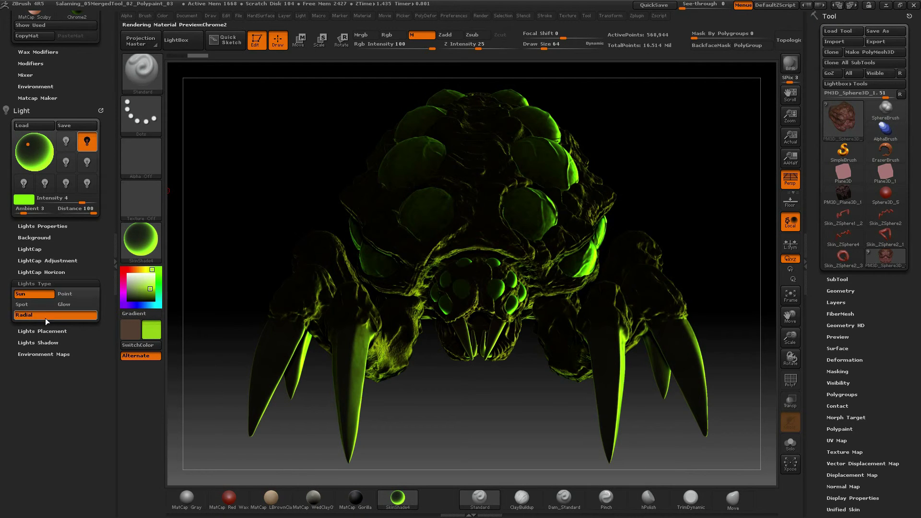
left_click(50, 317)
left_click(49, 316)
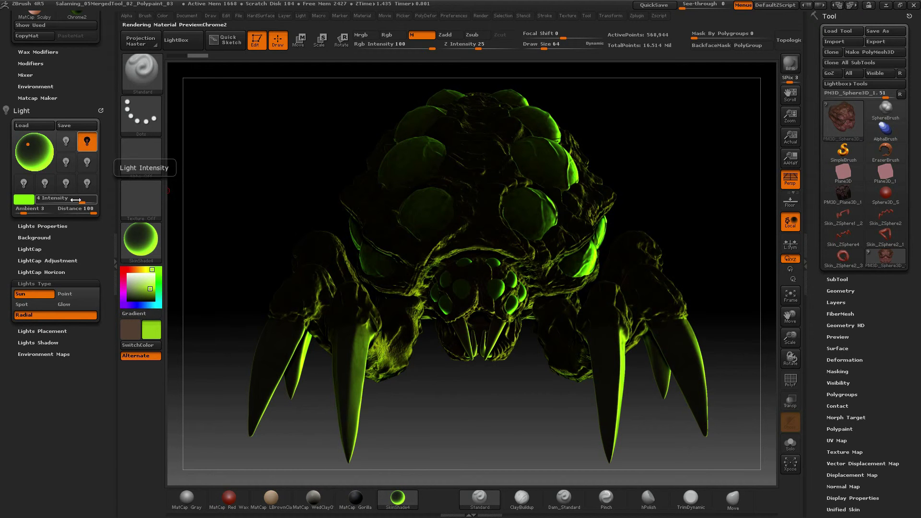
left_click(72, 282)
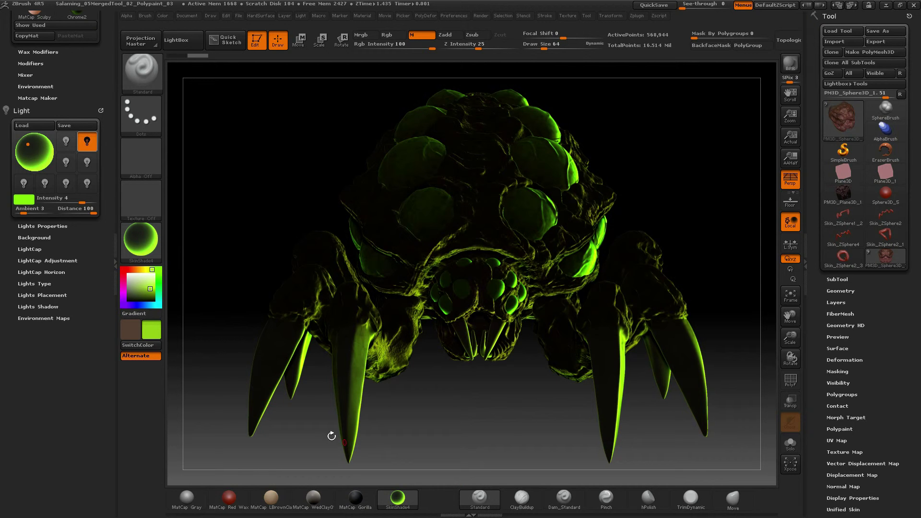
Collapse the Material palette and dock the Render palette above the Tool palette
scroll(56, 114, "up", 4)
left_click(53, 17)
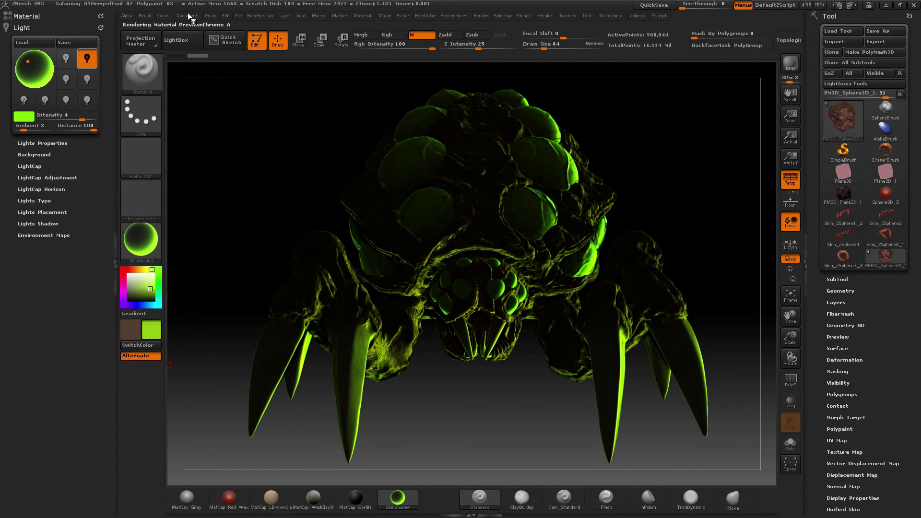
left_click(480, 15)
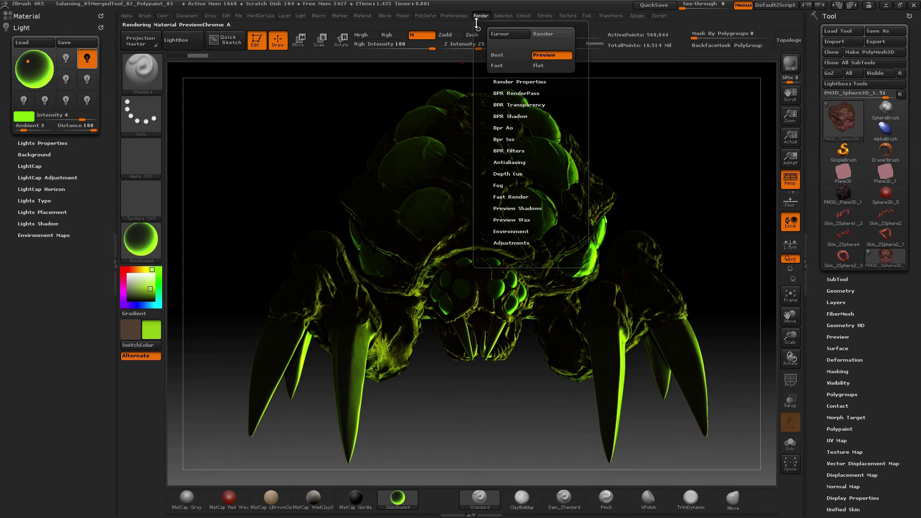
left_click_drag(477, 29, 850, 69)
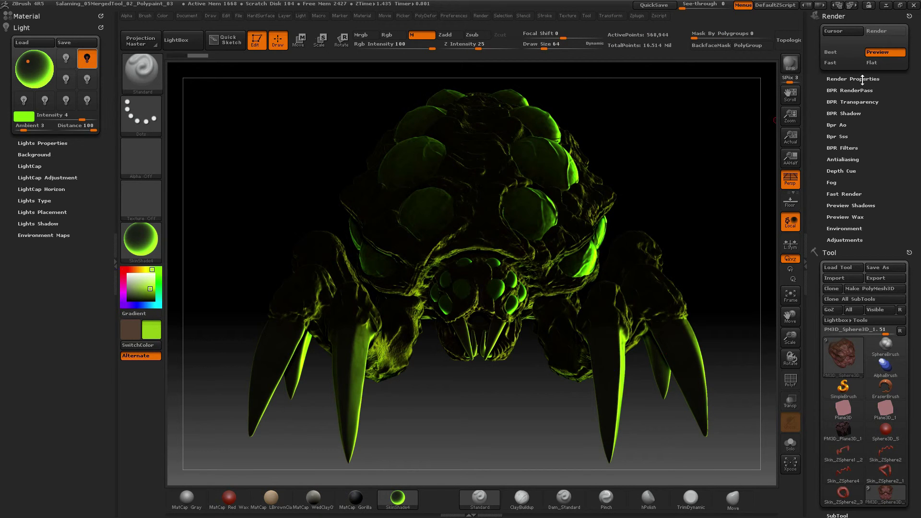
Set Details to 3 in the Render Properties
left_click(861, 79)
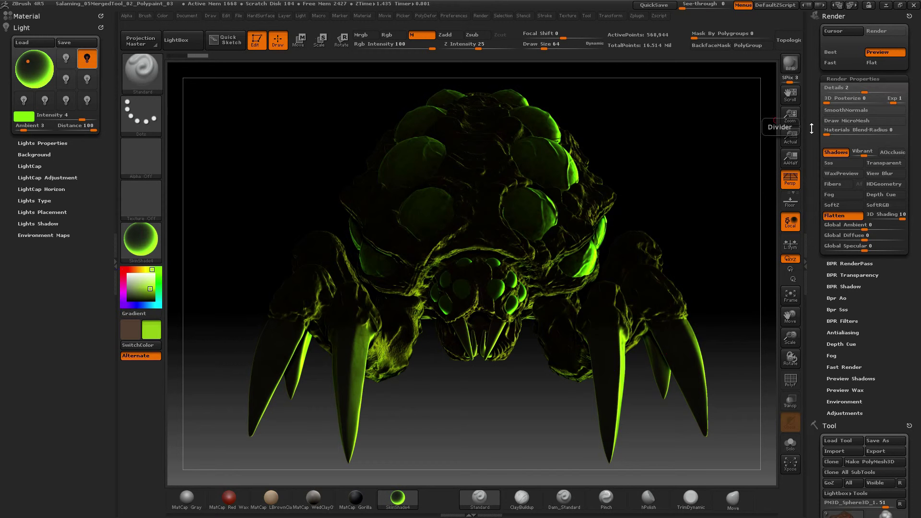
left_click_drag(864, 93, 909, 95)
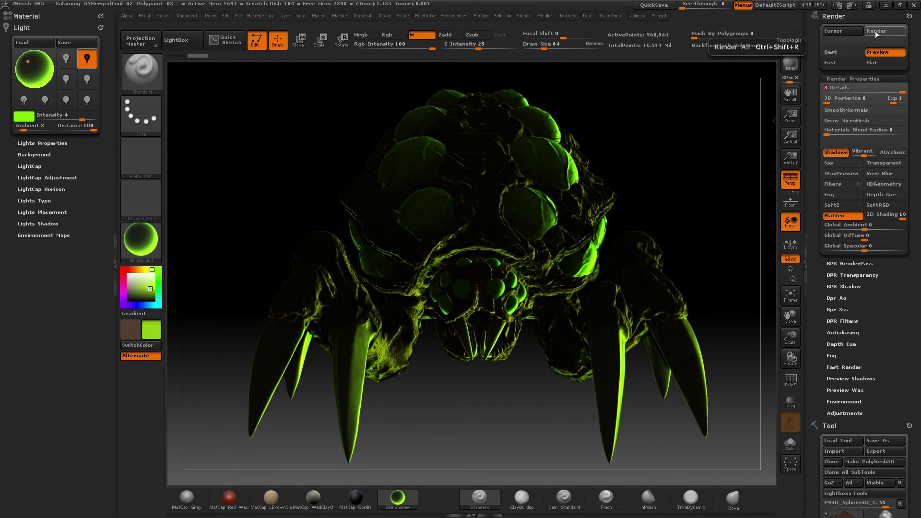
Expand the Render Properties and BPR RenderPass settings so that both stay open together
left_click(842, 264)
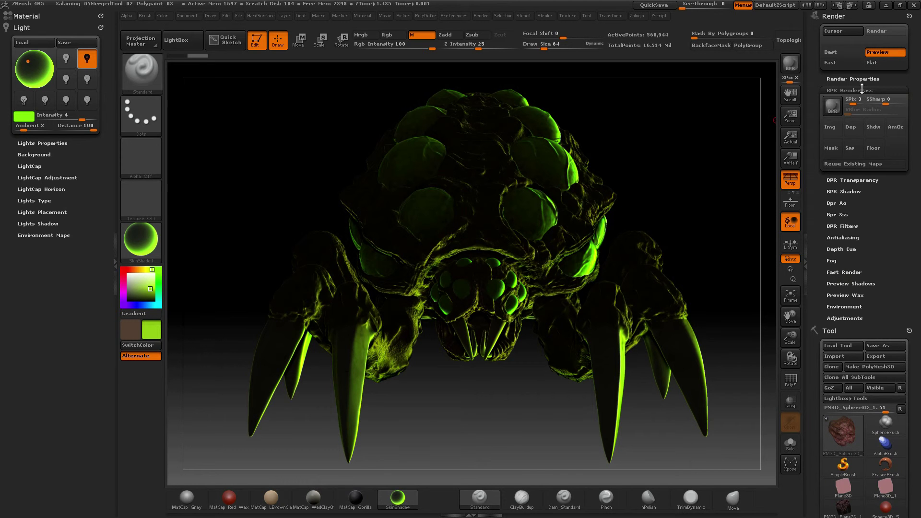
left_click(855, 81)
left_click(860, 265)
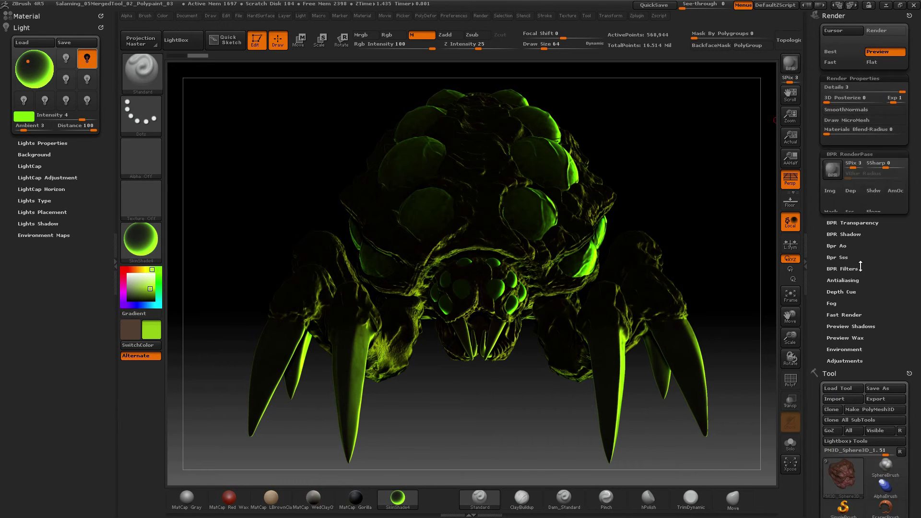
key("shift")
key("shift")
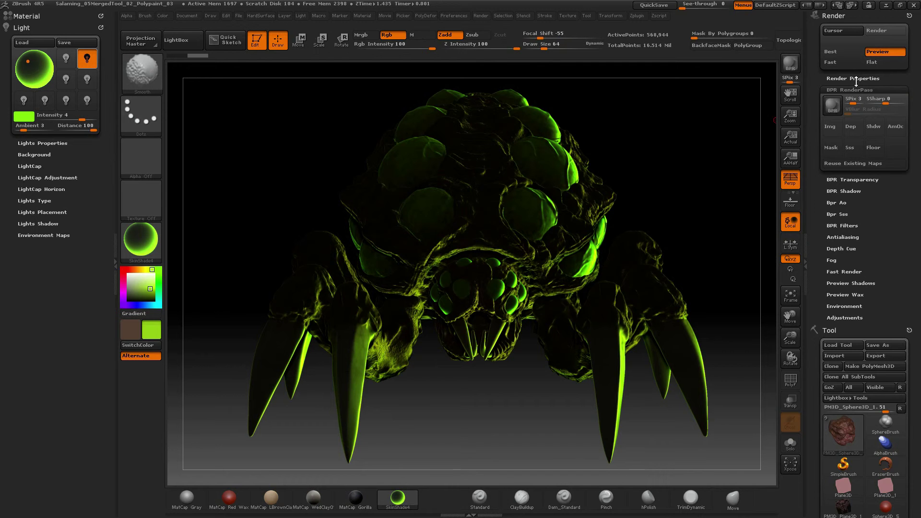
left_click(858, 80)
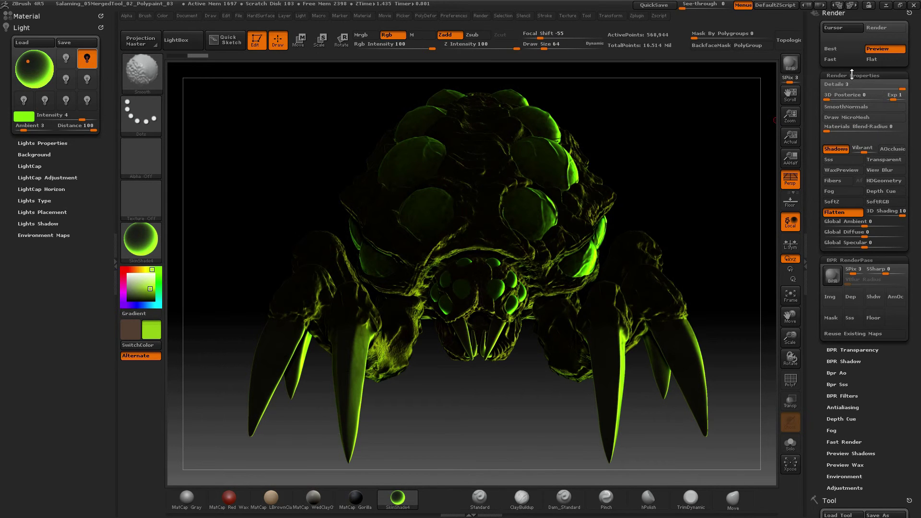
left_click(853, 75, "shift")
left_click(854, 75)
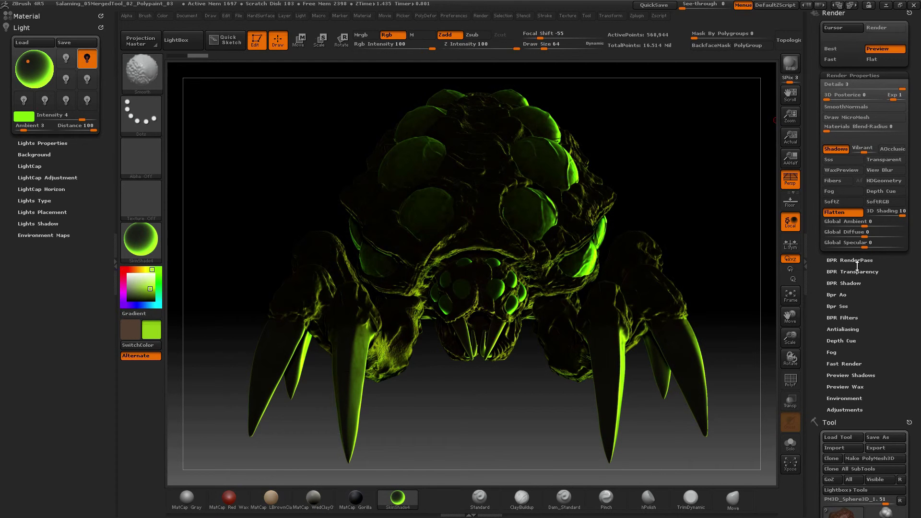
left_click_drag(856, 269, 861, 317, "shift")
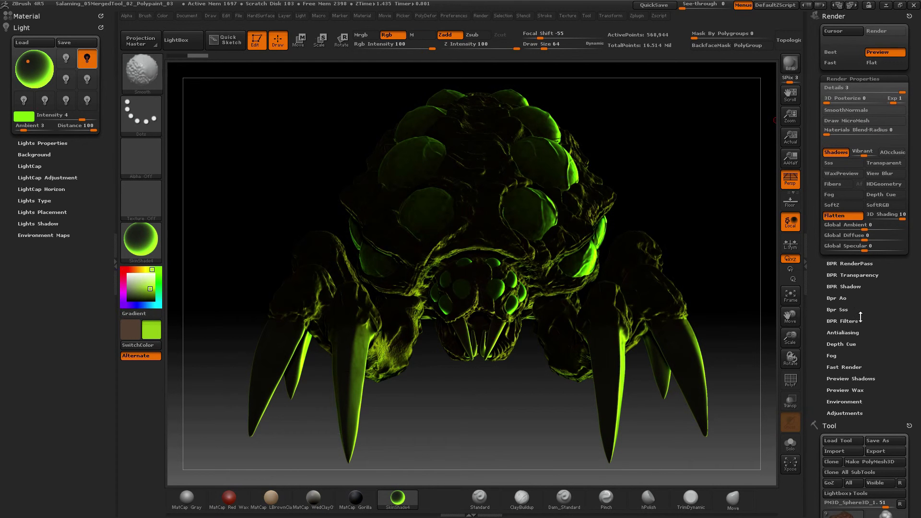
left_click(858, 265, "shift")
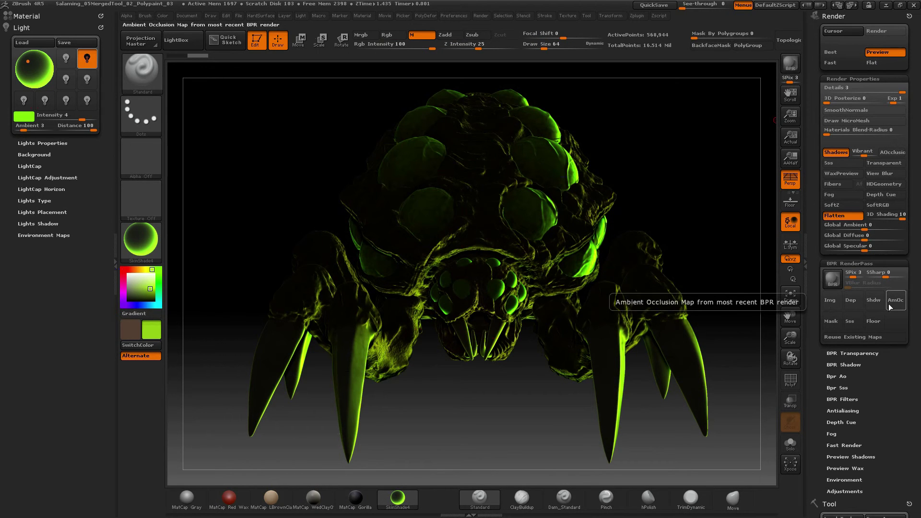
Compare the Fast, Flat and Best render modes on the creature and return to Preview
left_click(840, 61)
left_click(876, 53)
left_click(843, 64)
left_click(885, 54)
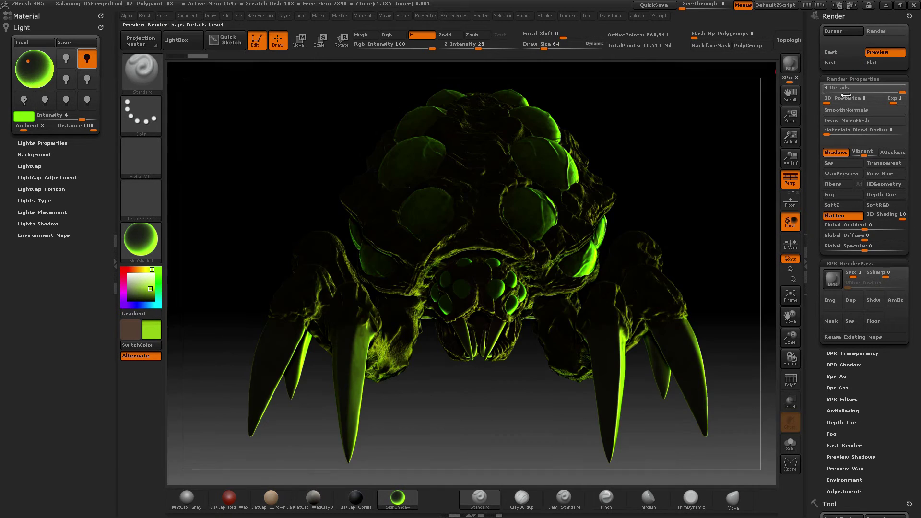
left_click(876, 62)
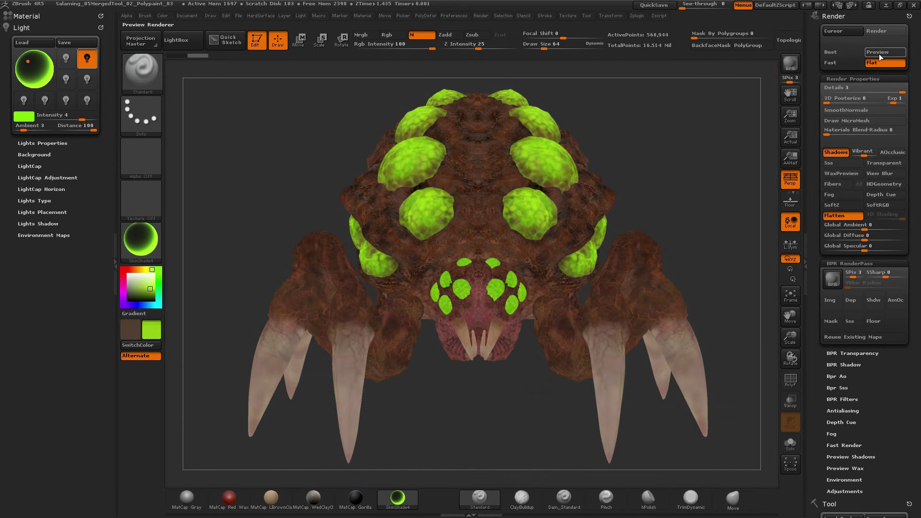
left_click(878, 53)
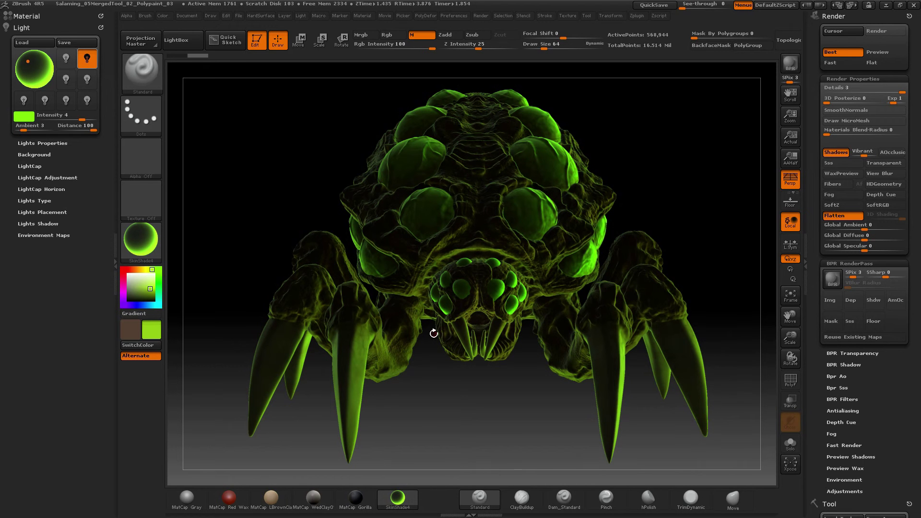
left_click(847, 53)
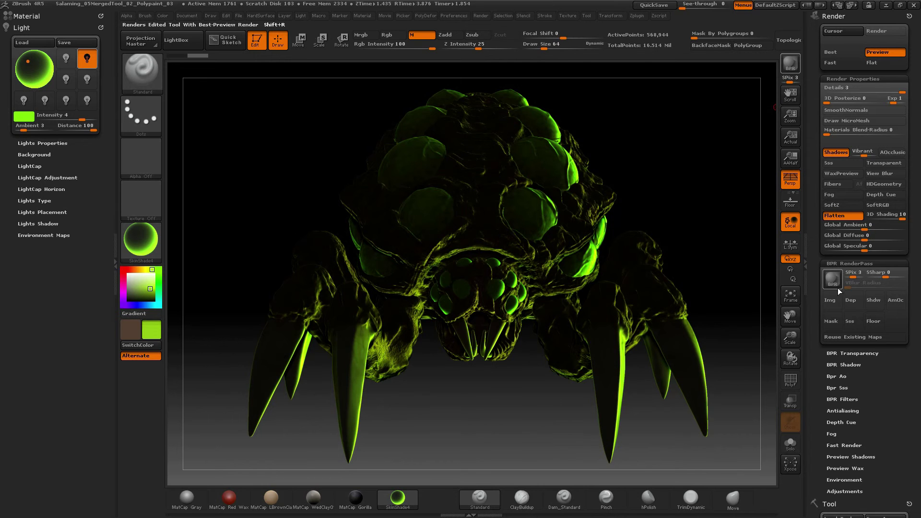
Run a BPR render of the creature and view the saved BPR_Render_01.jpg in the Windows photo viewer
left_click(791, 67)
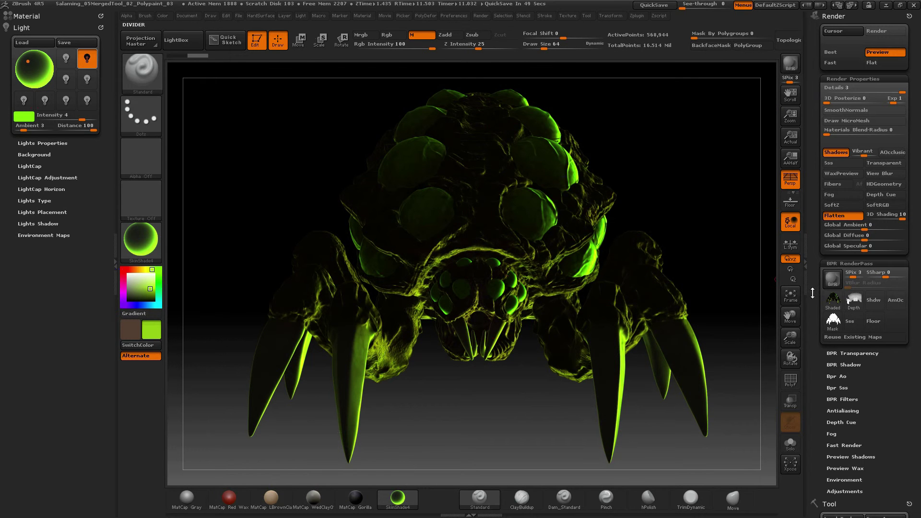
mouse_move(835, 308)
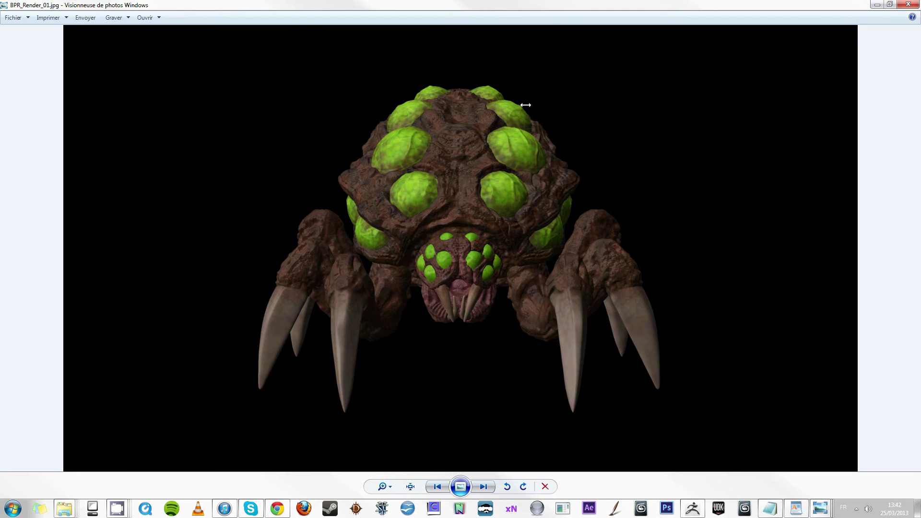
left_click_drag(580, 2, 920, 72)
Switch back to ZBrush and load the light preset ZLights_Default_White_02.ZLI
left_click(43, 44)
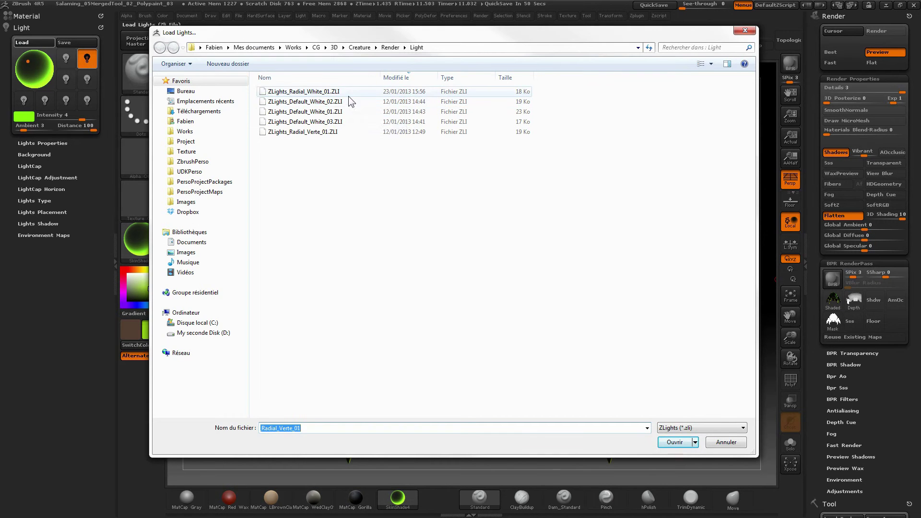
double_click(346, 101)
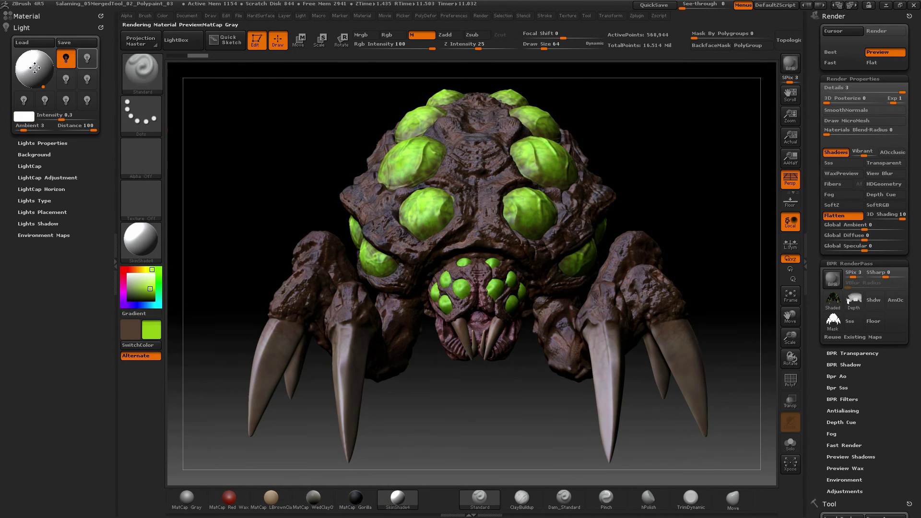
Sort the saved light files by name and load another ZLights_Default_White preset
left_click(43, 44)
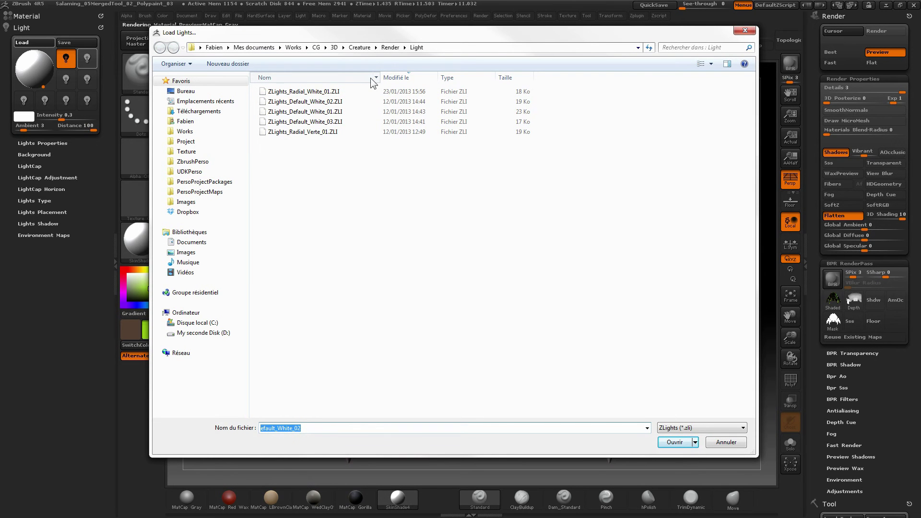
left_click(371, 77)
left_click(358, 91)
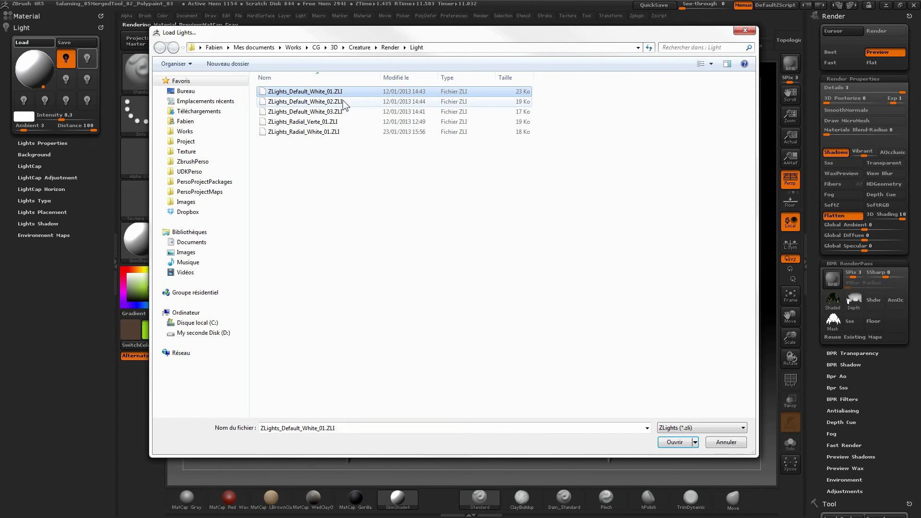
double_click(343, 100)
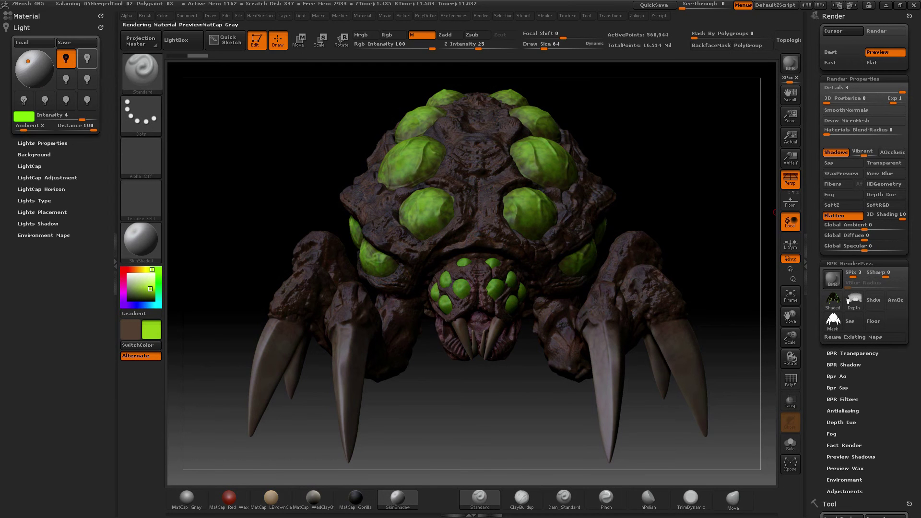
Switch to the Windows photo viewer to examine BPR_Render_01.jpg, and return to ZBrush
key("alt+Tab")
left_click_drag(380, 122, 387, 2)
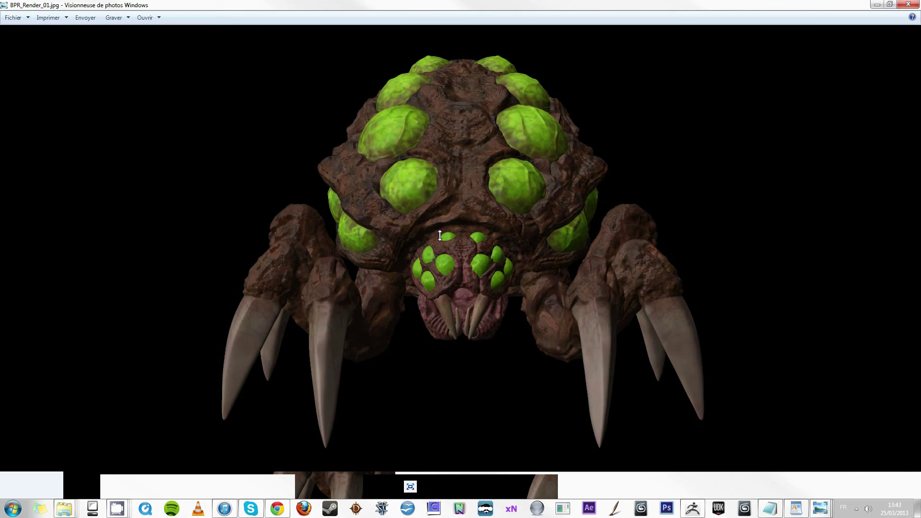
left_click_drag(482, 3, 533, 1)
key("alt+Tab")
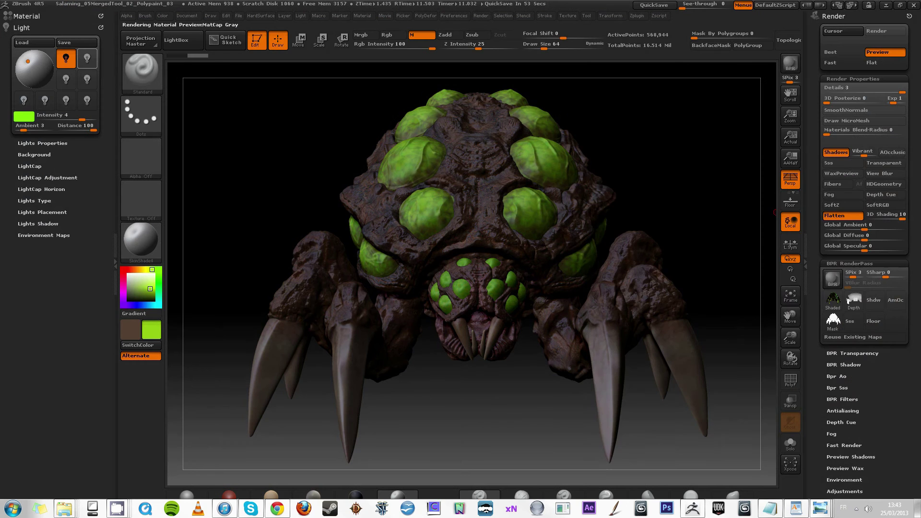
Turn off Shadows in the render properties and run a BPR render of the creature
left_click(837, 152)
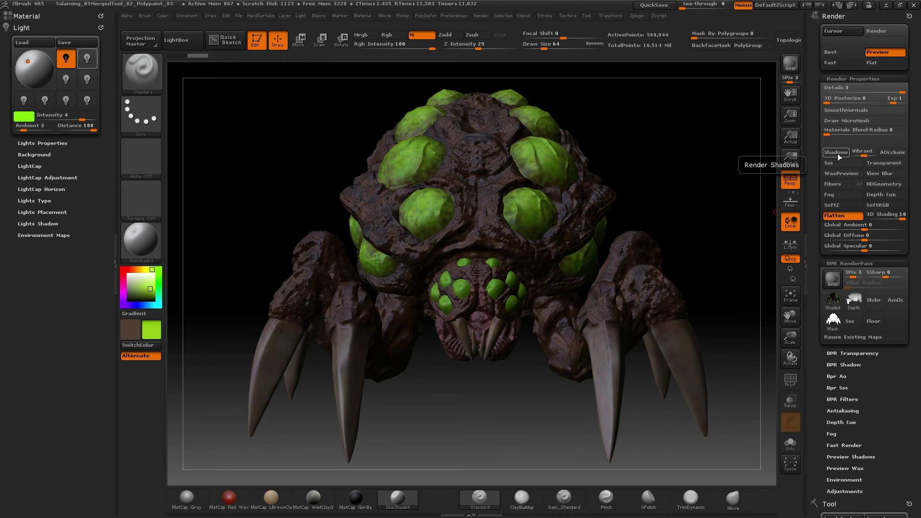
left_click(837, 154)
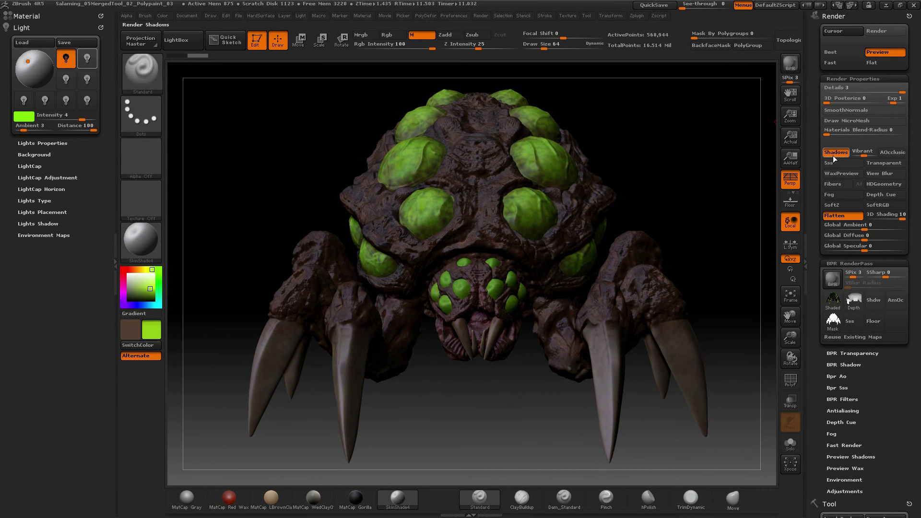
left_click(833, 157)
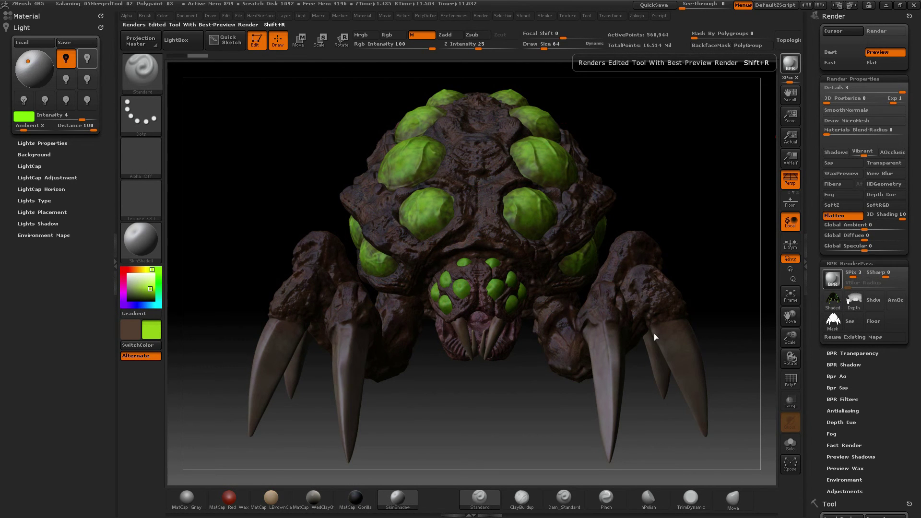
key("shift+r")
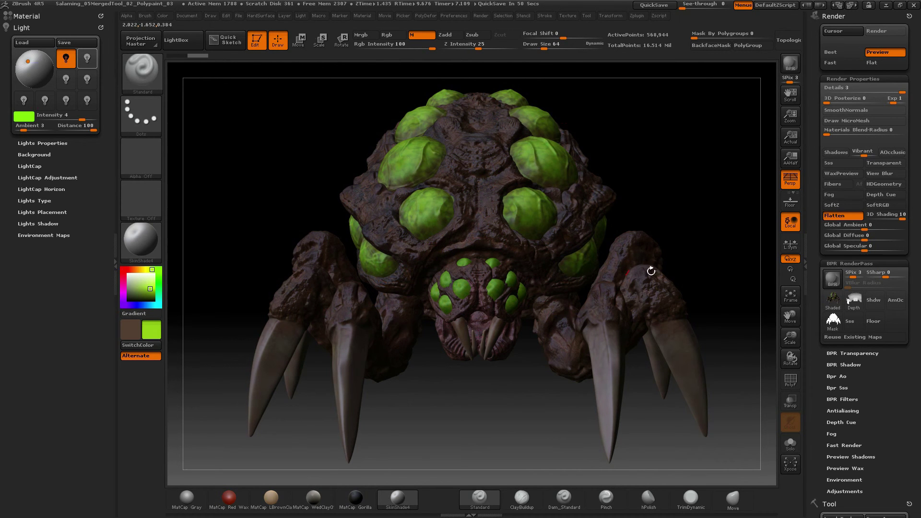
Inspect the Shaded and Depth passes of the latest BPR render without exporting the Shaded image
mouse_move(835, 307)
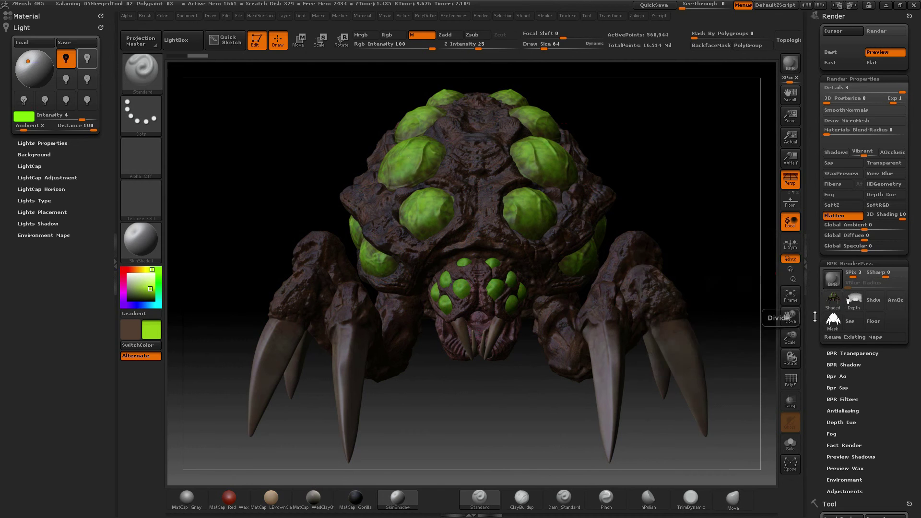
left_click(835, 307)
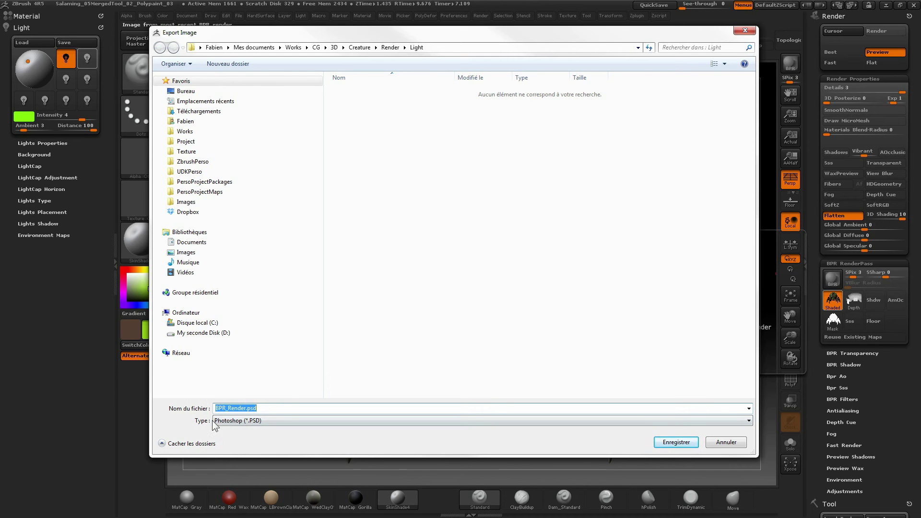
left_click(743, 443)
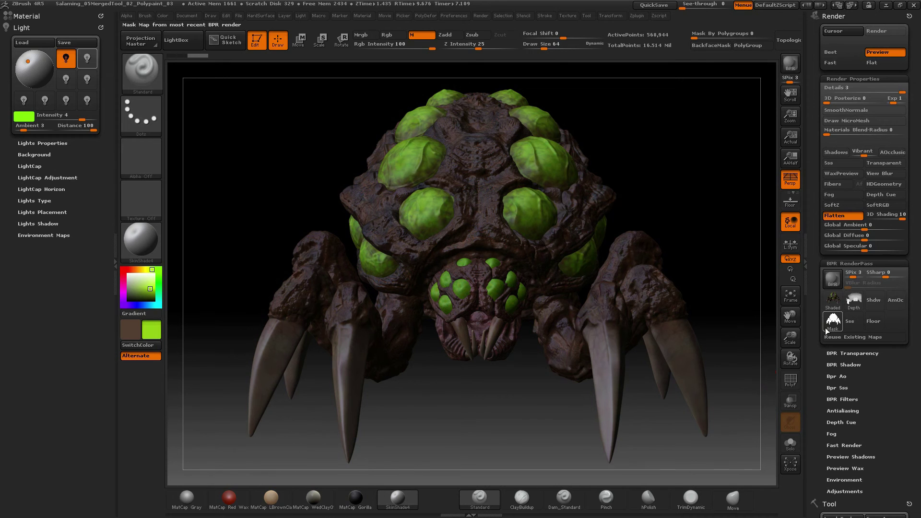
mouse_move(860, 302)
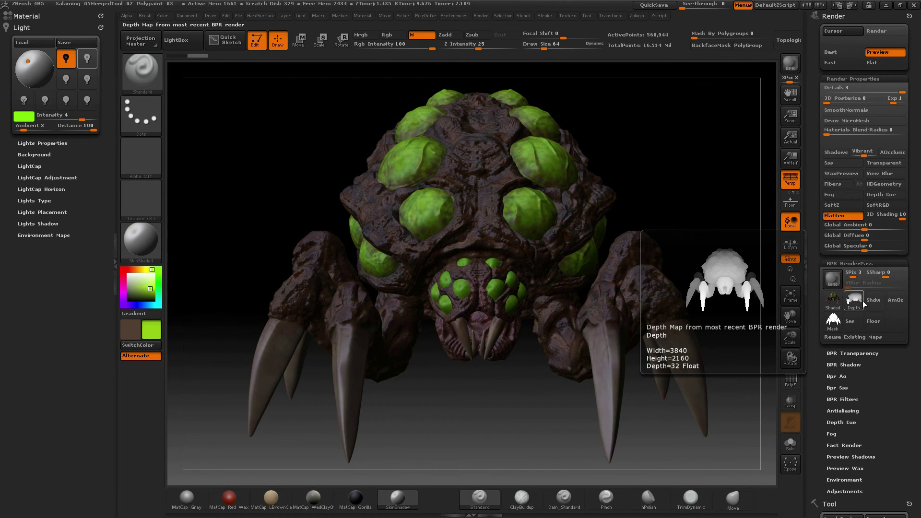
left_click(861, 301)
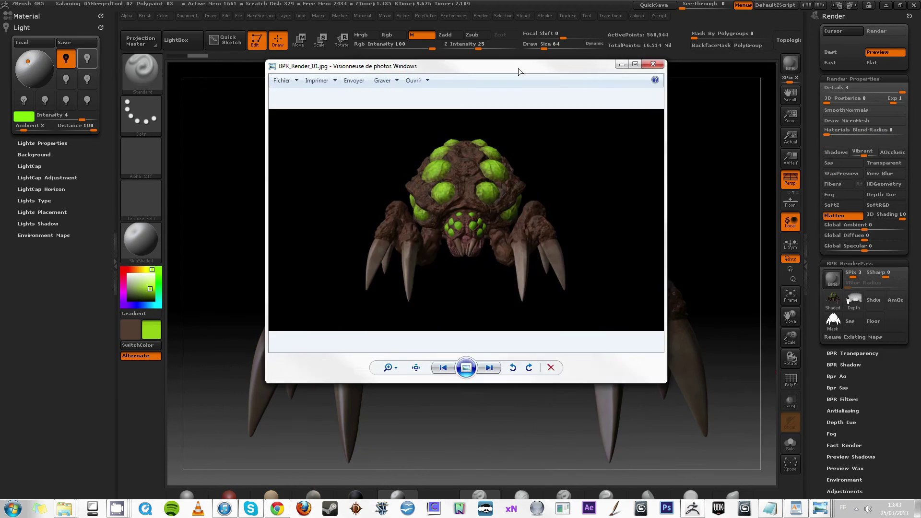
View the saved BPR_AO.jpg and BPR_Render_SSS_02.jpg passes in the photo viewer and switch back to ZBrush
left_click_drag(518, 68, 454, 4)
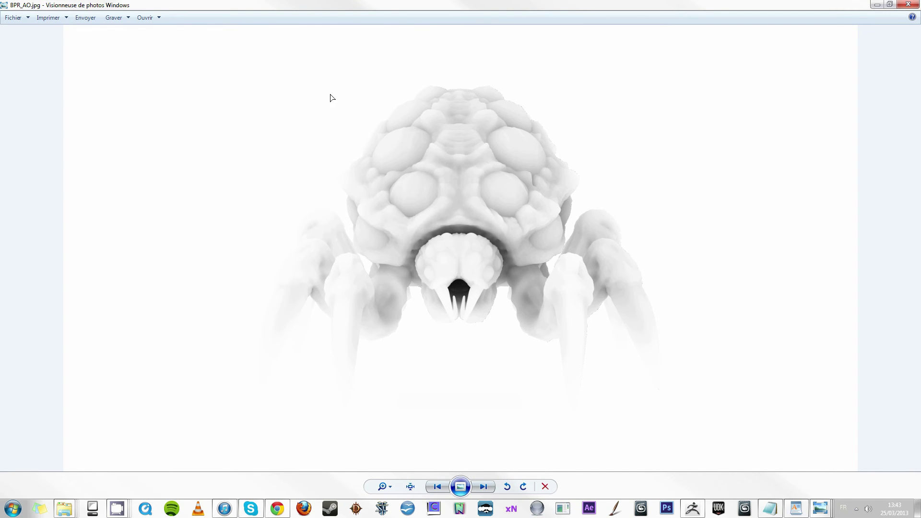
key("super+shift+Left")
left_click_drag(280, 7, 455, 3)
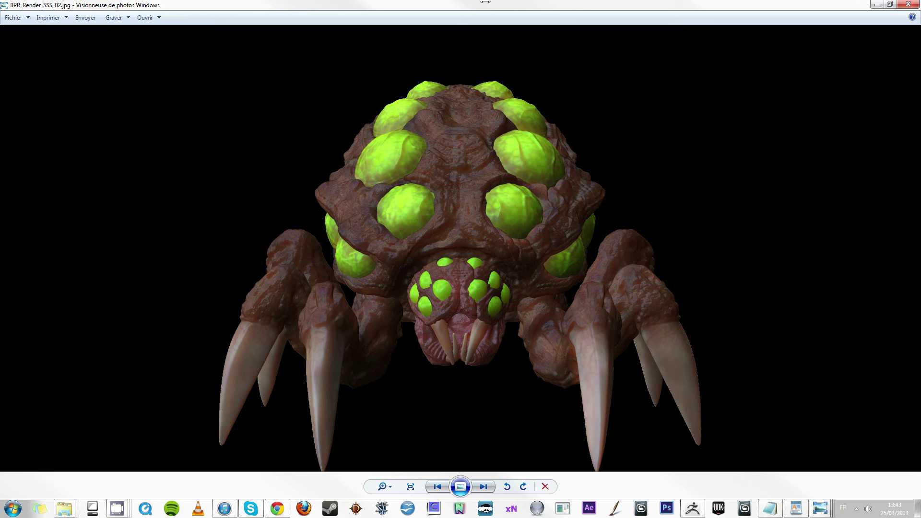
left_click(692, 508)
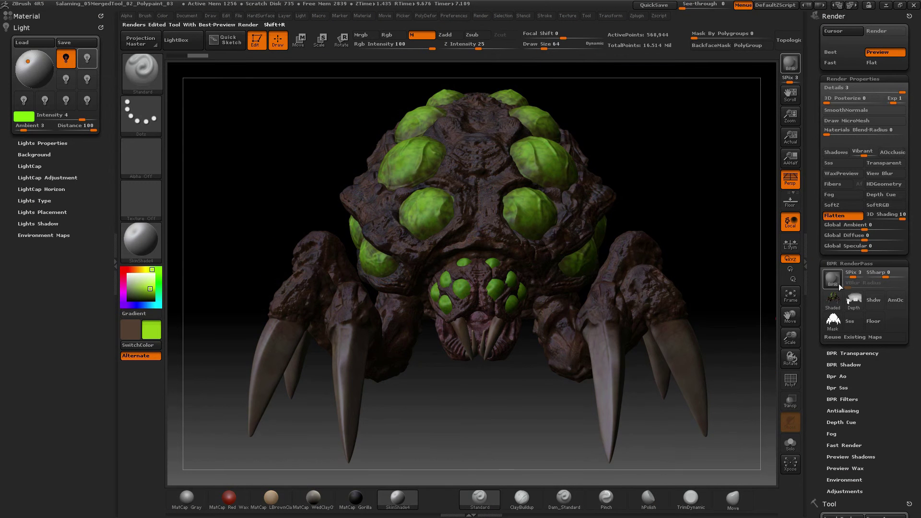
Enable Sss in the render properties and set the SkinShade4 wax Strength to 100
left_click(834, 162)
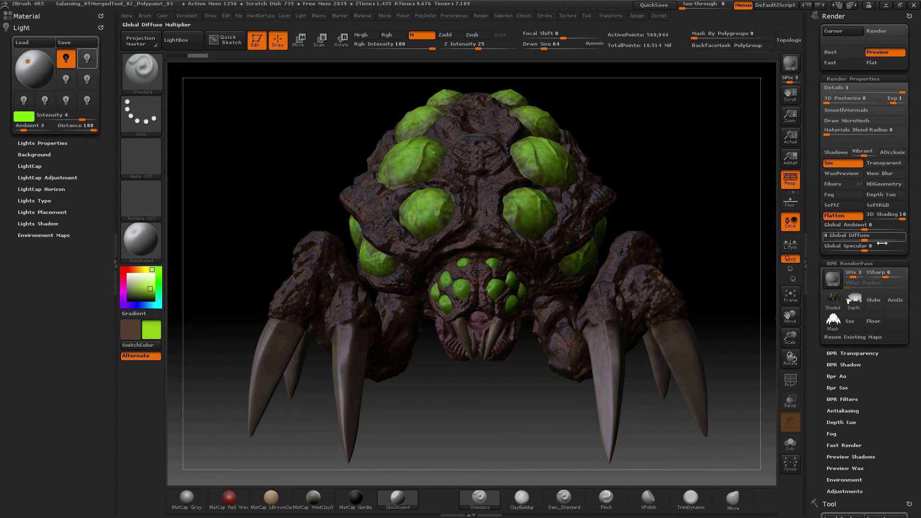
left_click(48, 17)
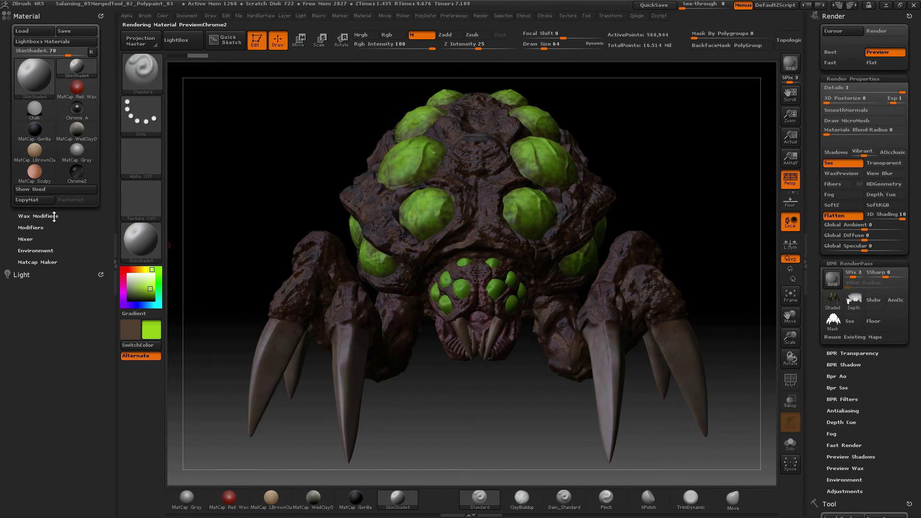
left_click(38, 216)
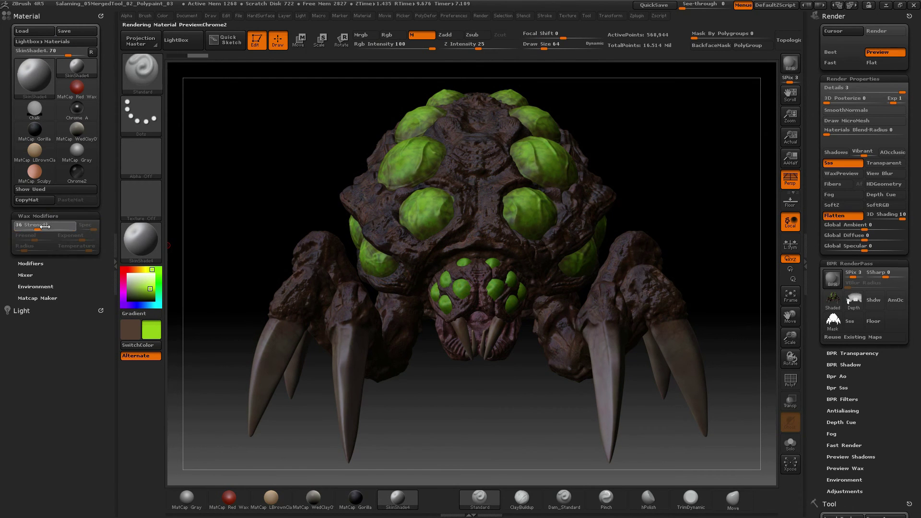
left_click(45, 227)
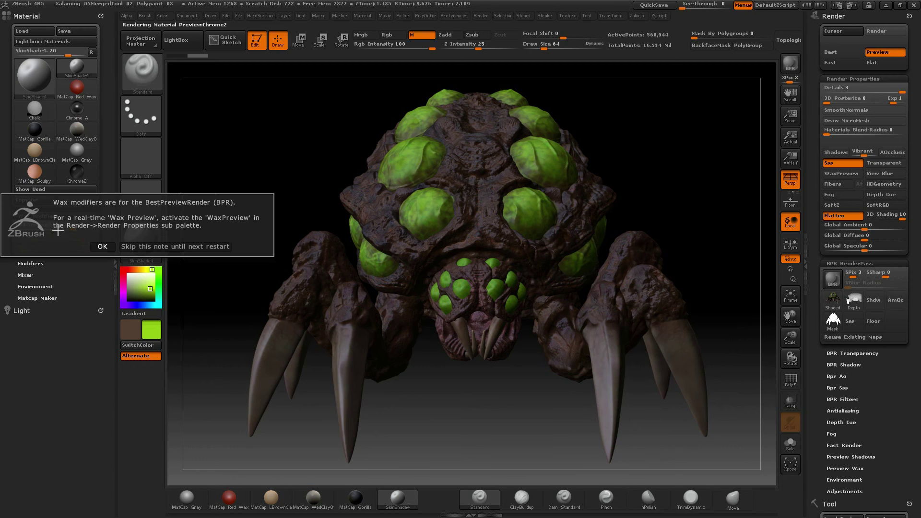
left_click(103, 246)
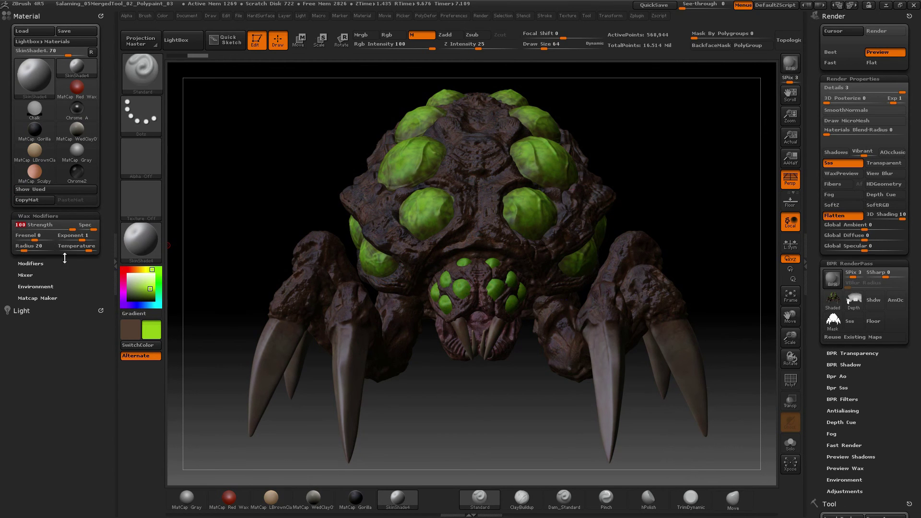
Turn on WaxPreview and run a BPR render, then check the Shaded pass export and cancel it
left_click(838, 175)
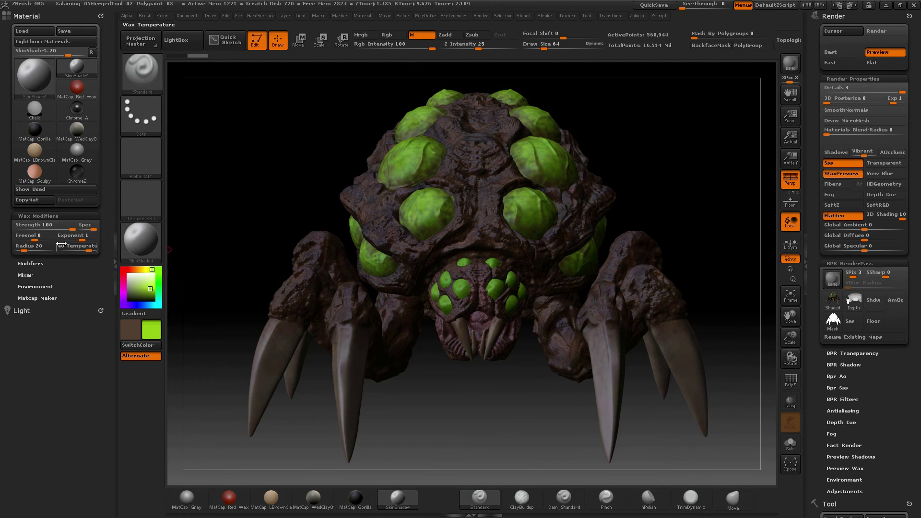
left_click(798, 68)
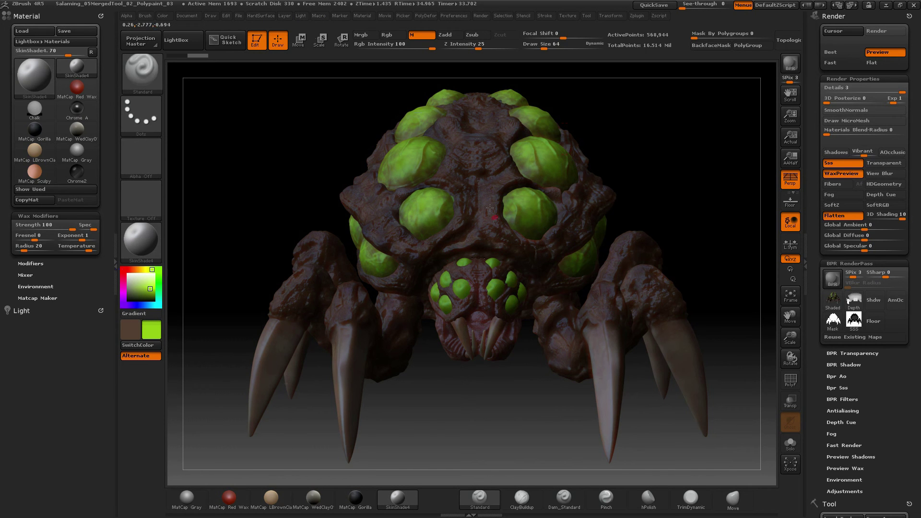
left_click(833, 302)
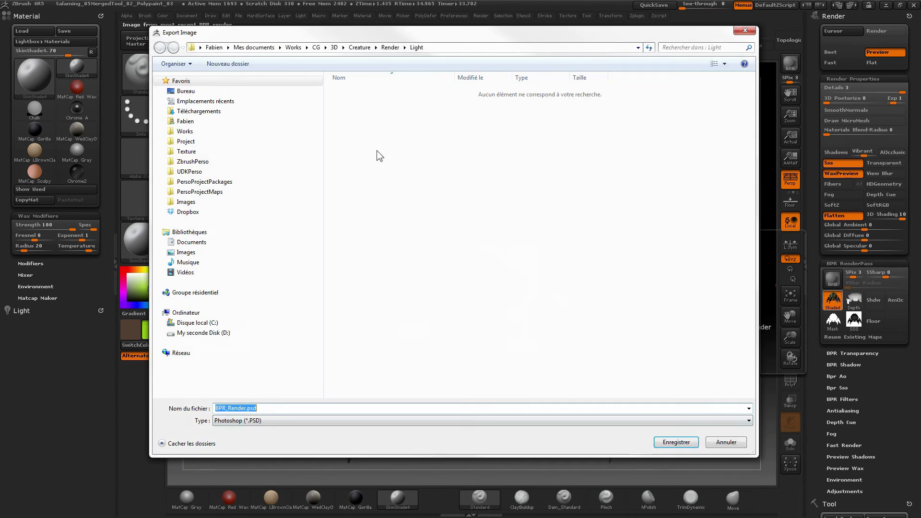
left_click(726, 442)
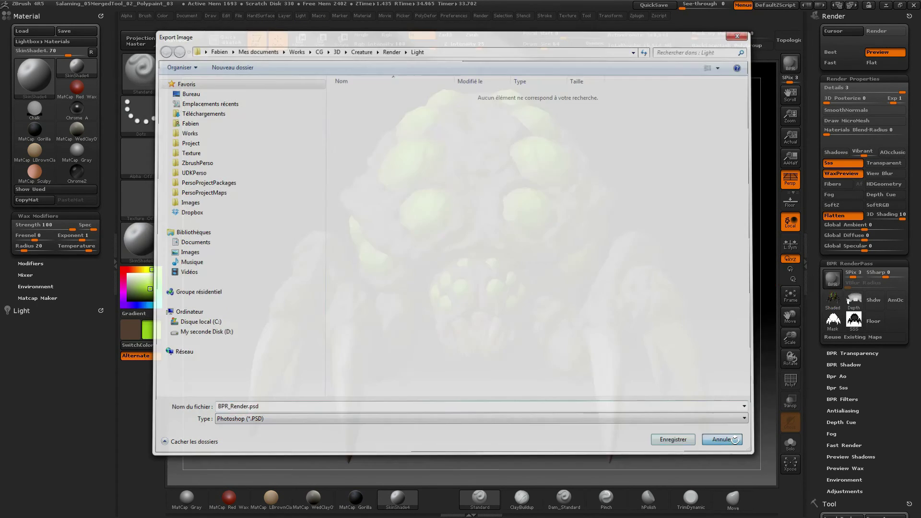
Switch to the photo viewer and examine BPR_Shadow_01.jpg and the green-lit BPR_Render_SSS_Vert_01.jpg up close
key("alt+Tab")
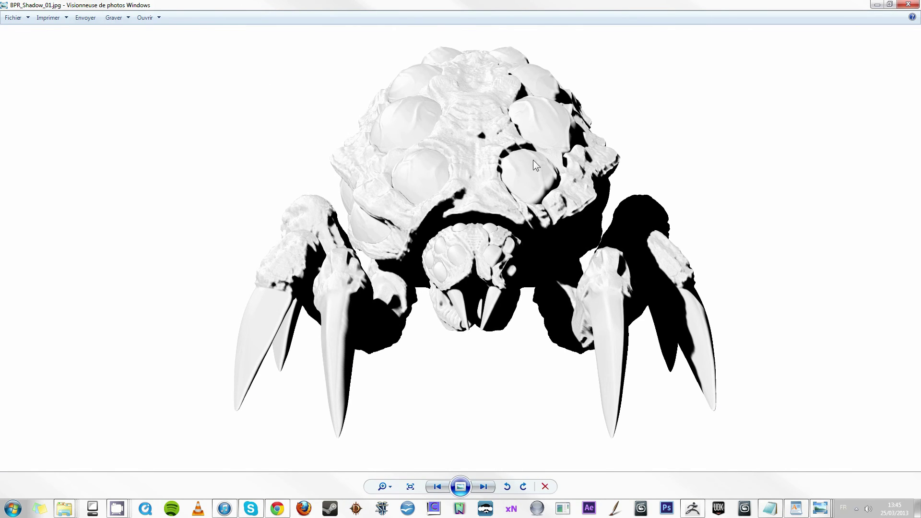
scroll(451, 203, "up", 1)
scroll(516, 307, "down", 1)
key("alt+Tab")
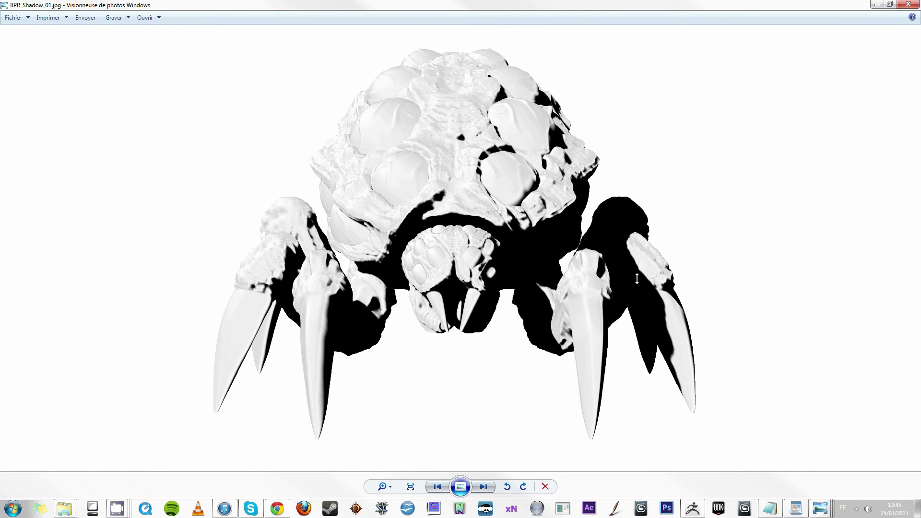
left_click_drag(844, 8, 674, 3)
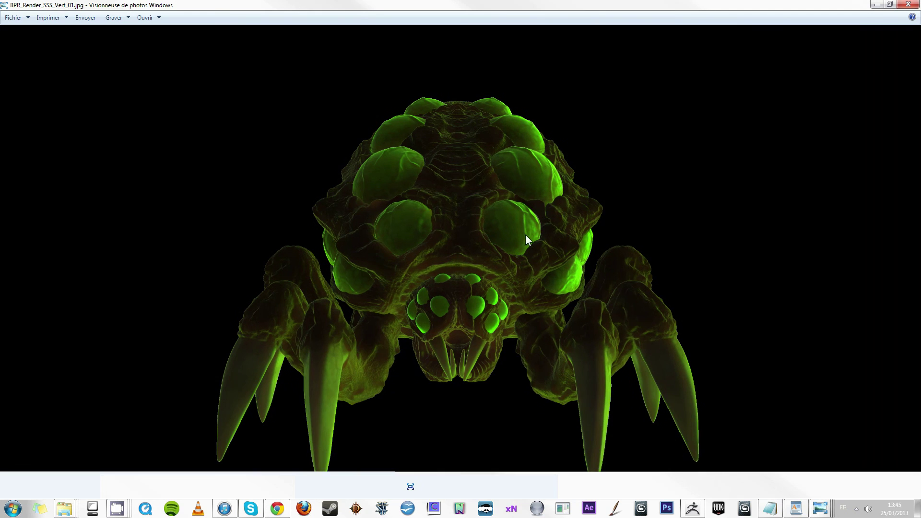
left_click_drag(509, 312, 503, 250)
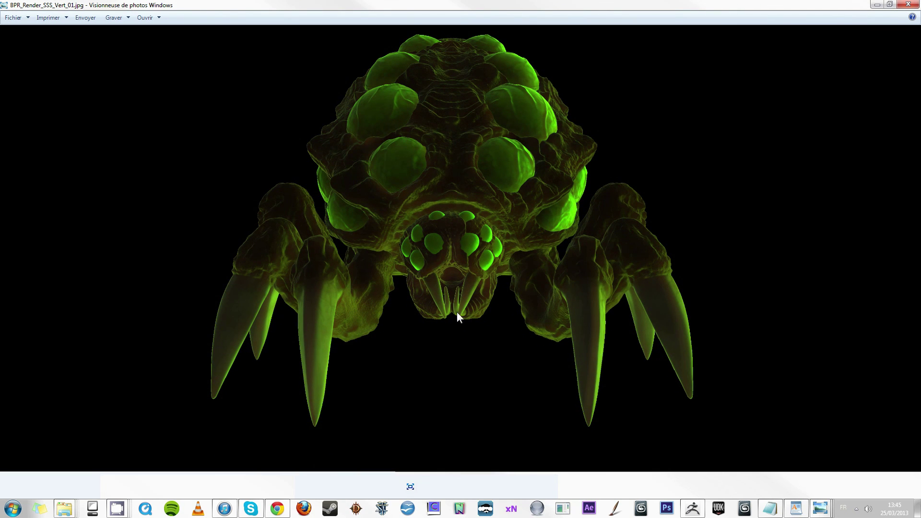
left_click_drag(592, 181, 693, 336)
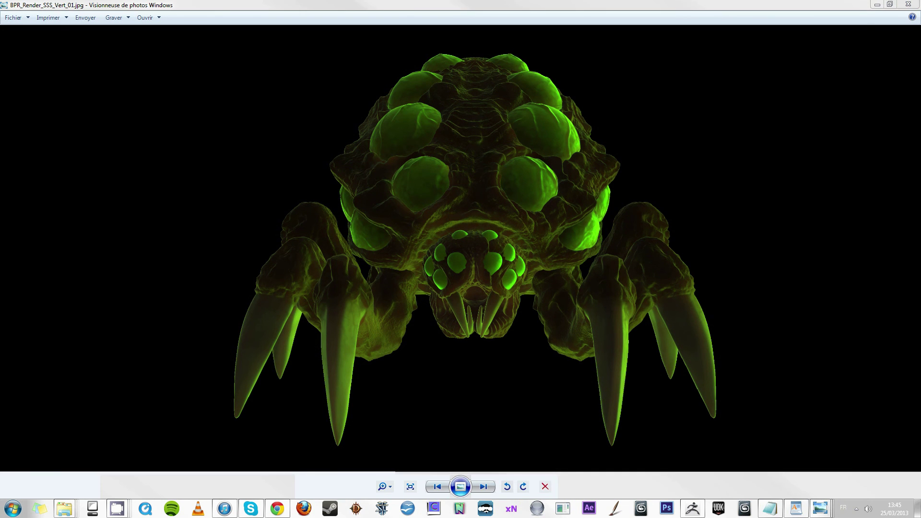
Compare the saved renders BPR_Render_SSS_01.jpg and BPR_Render_03.jpg in the photo viewer
key("Left")
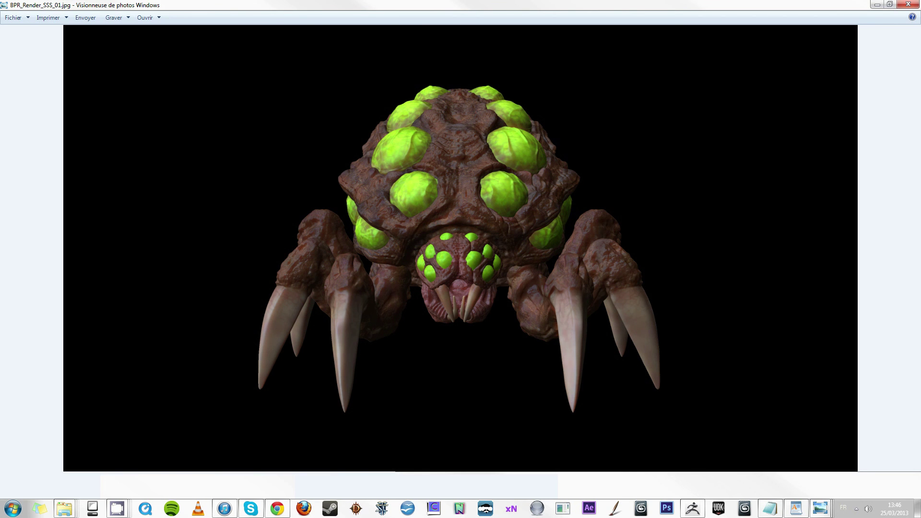
left_click_drag(764, 177, 175, 1)
scroll(429, 262, "up", 3)
left_click_drag(478, 195, 502, 316)
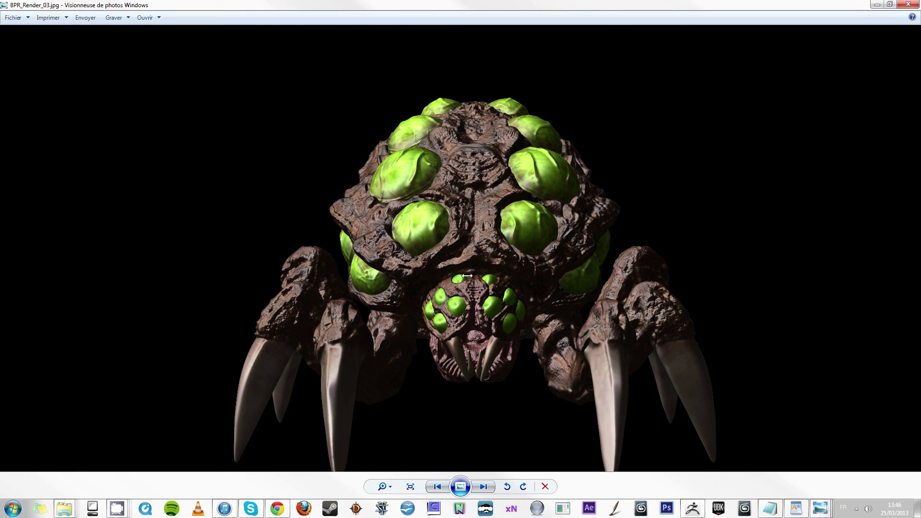
left_click_drag(919, 269, 534, 0)
scroll(569, 216, "up", 2)
left_click_drag(531, 196, 559, 229)
Close the viewed render images in the photo viewer, including BPR_Render_SSS_01.jpg
left_click(905, 4)
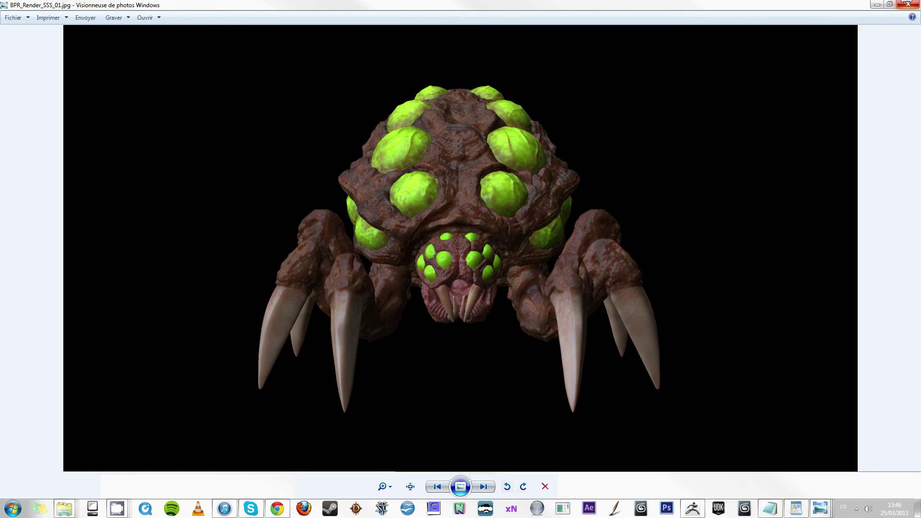
left_click(905, 4)
left_click(905, 3)
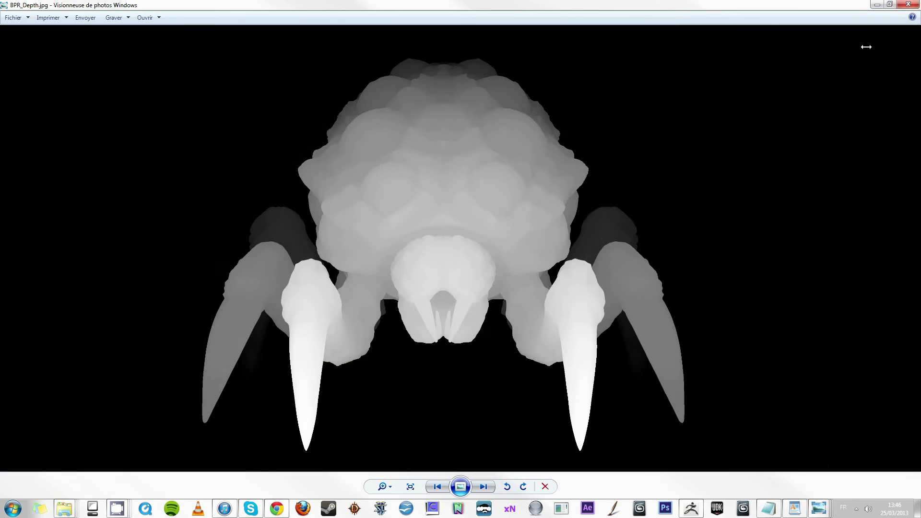
Close the foremost photo viewer windows, including the depth pass BPR_Depth.jpg and the shadow pass image
left_click(905, 4)
left_click(905, 4)
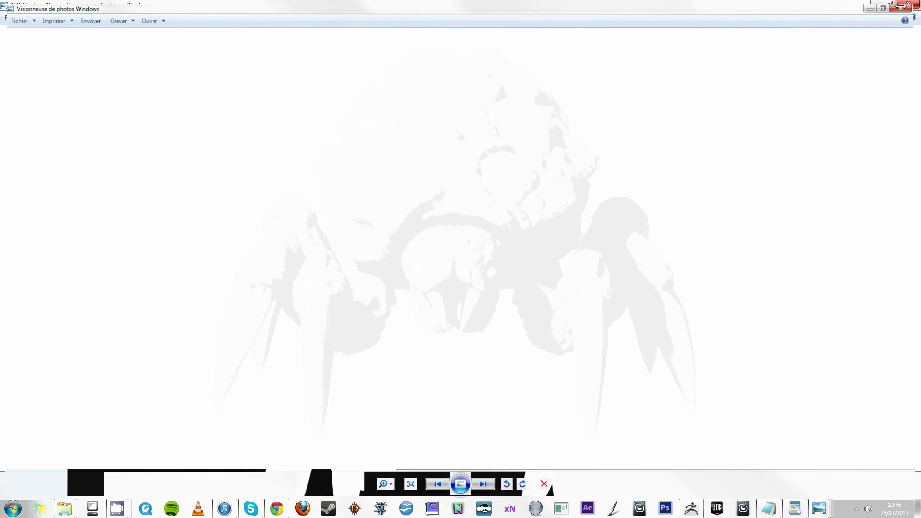
left_click(905, 3)
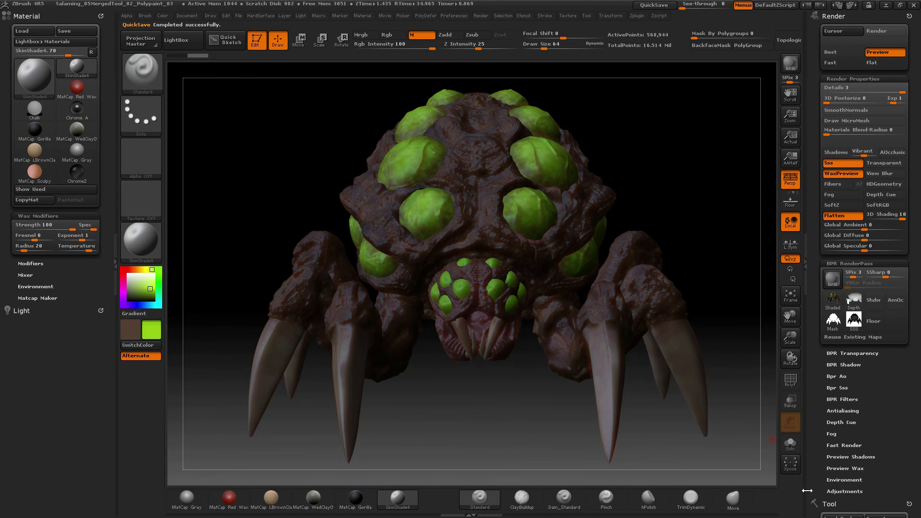
Bring up the remaining photo viewer windows one by one and close BPR_Render_SSS_02.jpg, BPR_Render_01.jpg and BPR_AO.jpg
key("super")
left_click(819, 508)
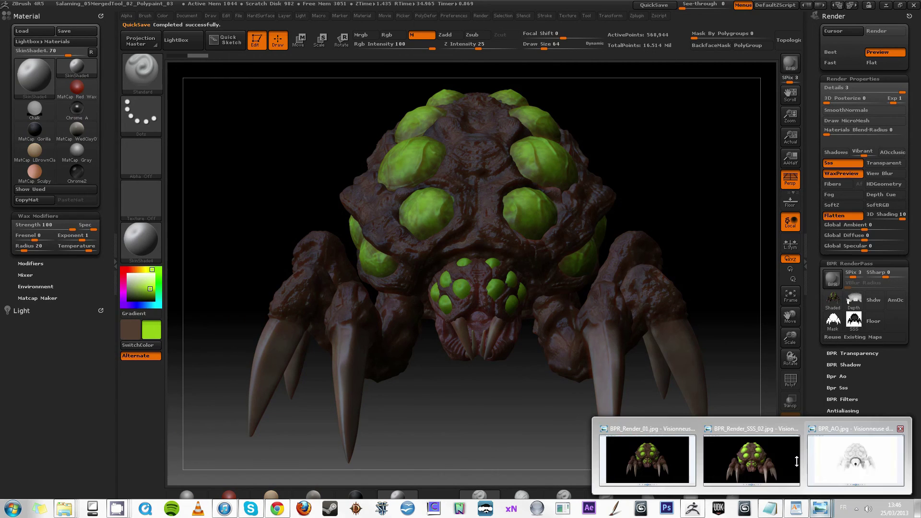
left_click(754, 461)
left_click(916, 4)
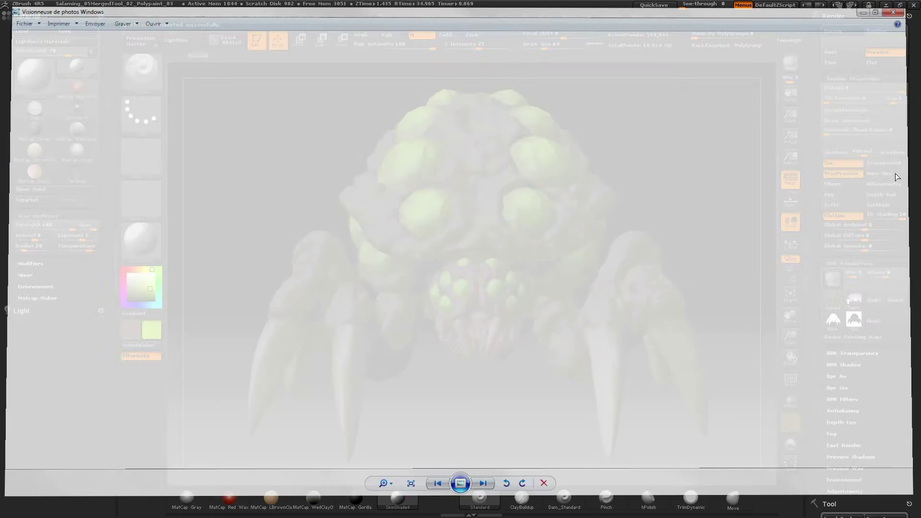
key("super")
left_click(821, 508)
left_click(754, 458)
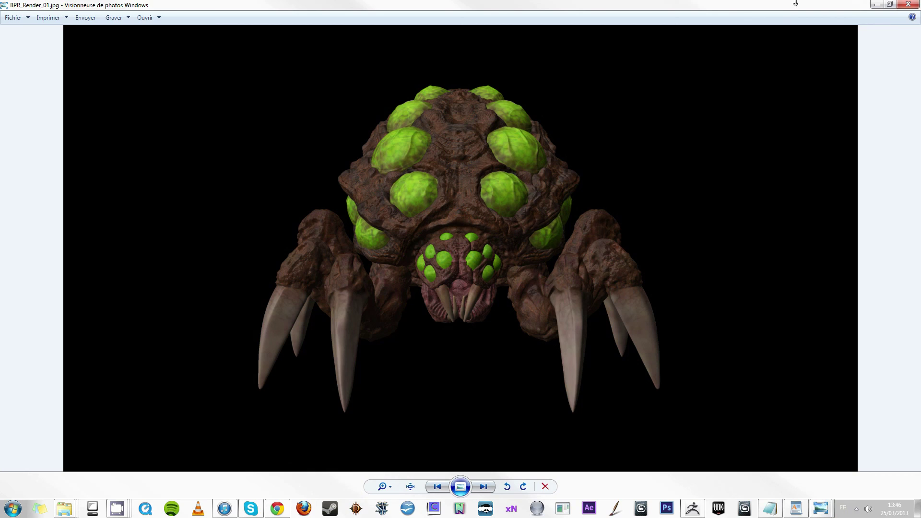
left_click(908, 3)
key("super")
left_click(821, 508)
left_click(754, 458)
left_click(908, 4)
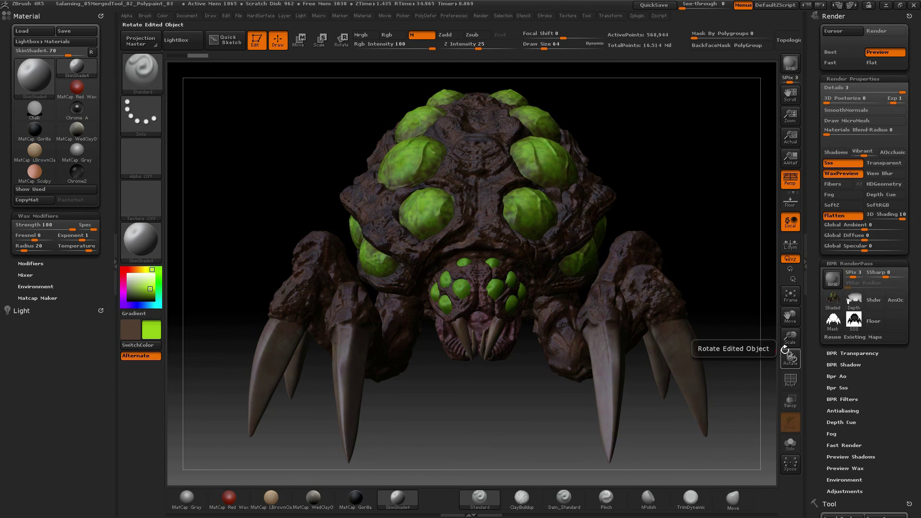
key("alt+Tab")
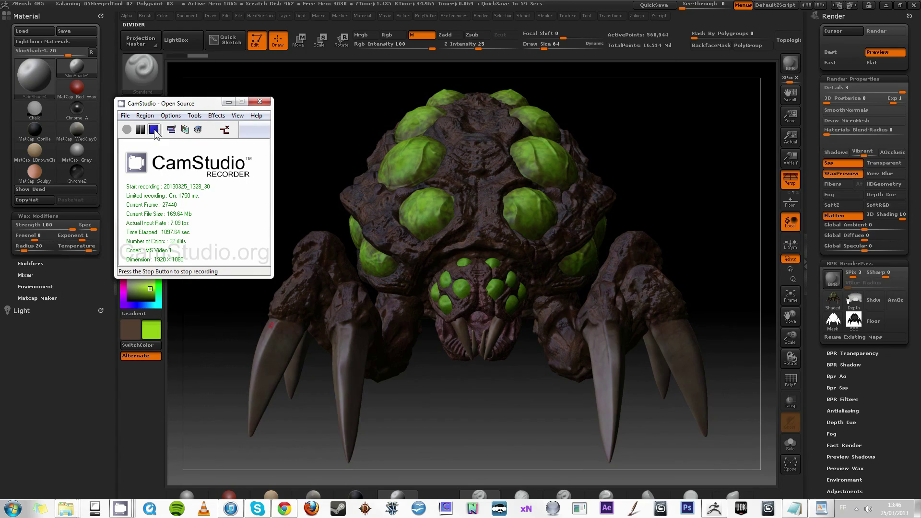
left_click(154, 130)
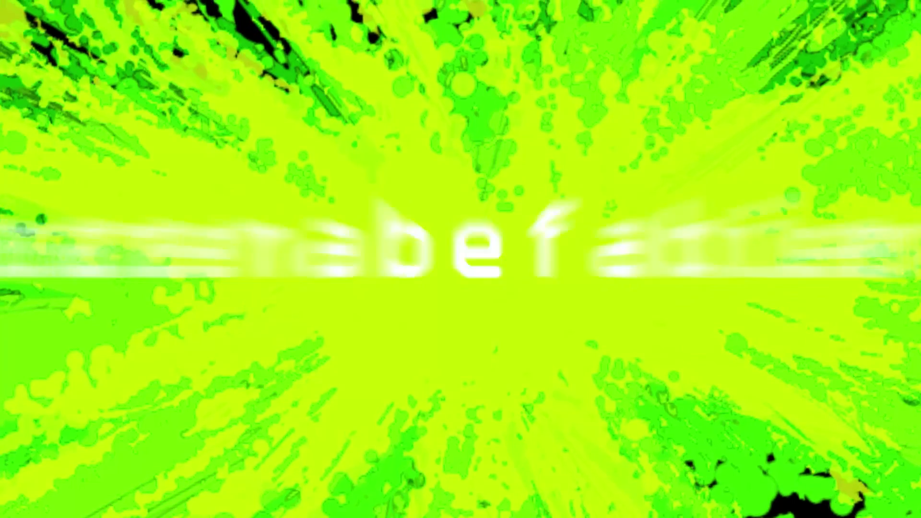